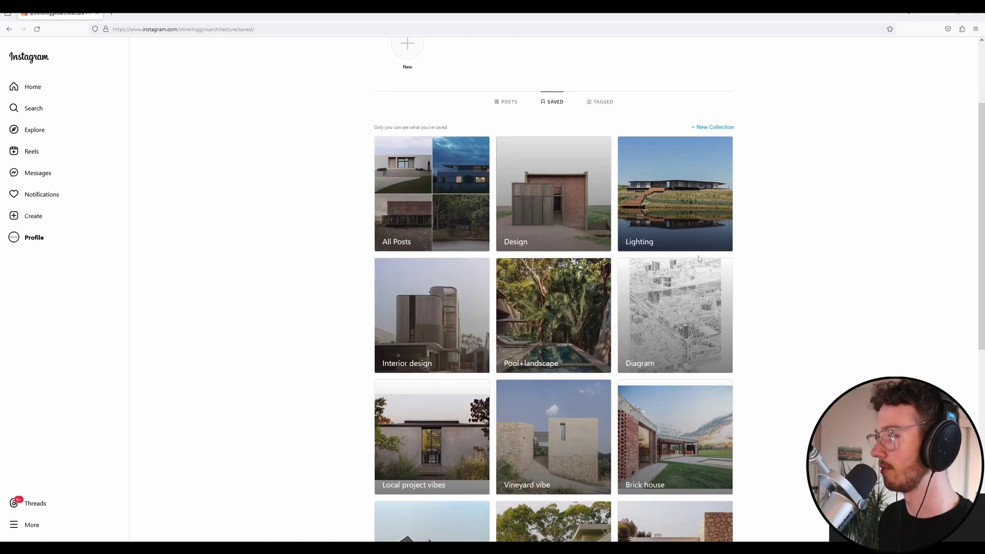
Step: Look through the saved collections and open the Lighting collection
scroll(830, 309, "down", 2)
scroll(831, 309, "down", 5)
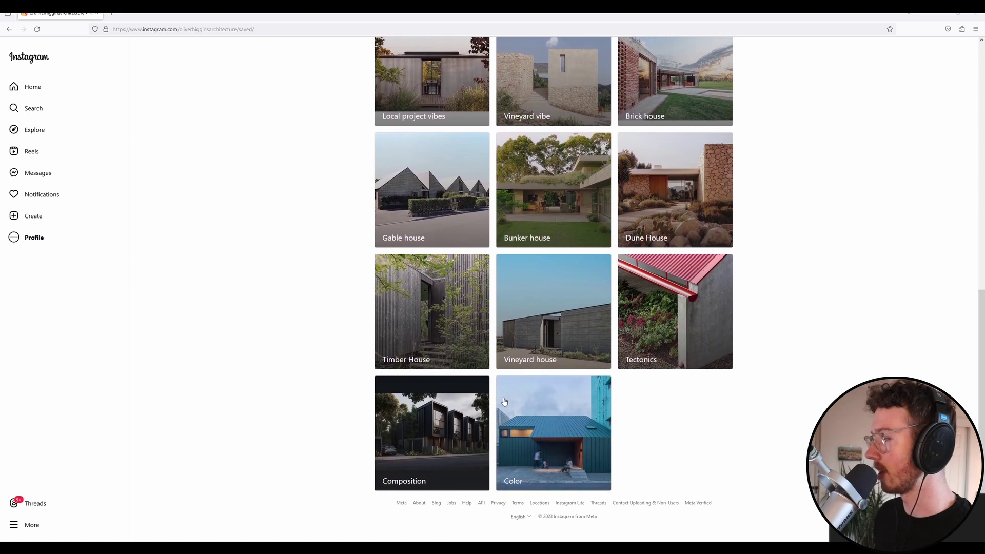
scroll(667, 369, "up", 5)
scroll(685, 299, "up", 3)
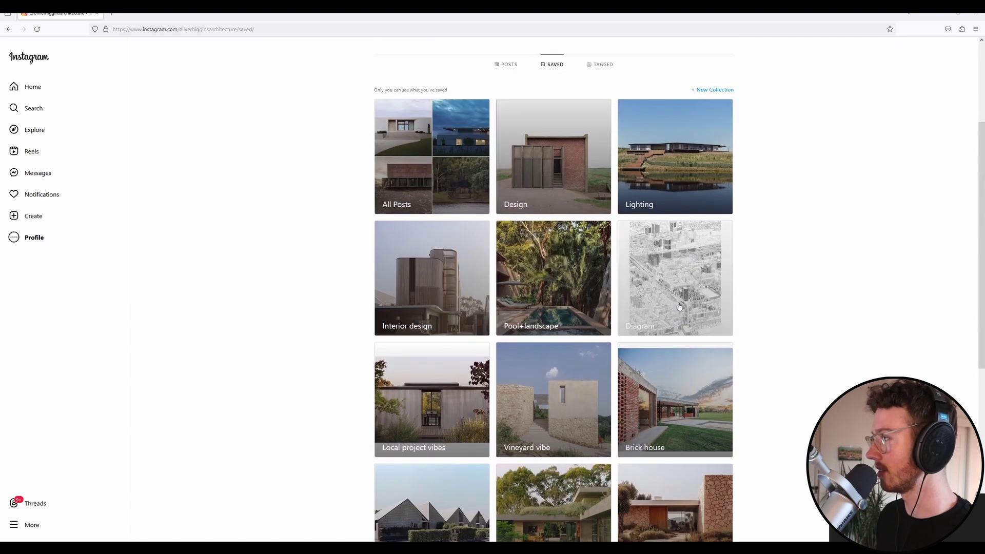
left_click(688, 180)
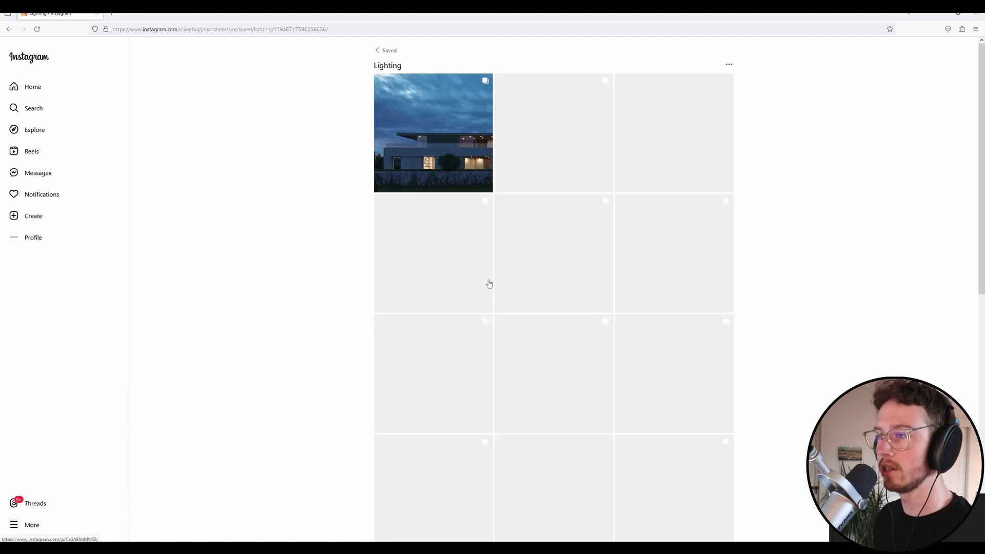
Step: Browse the Lighting collection and view the posts of the brick-chimney cottage and the timber-roofed deck with golf carts
middle_click(831, 135)
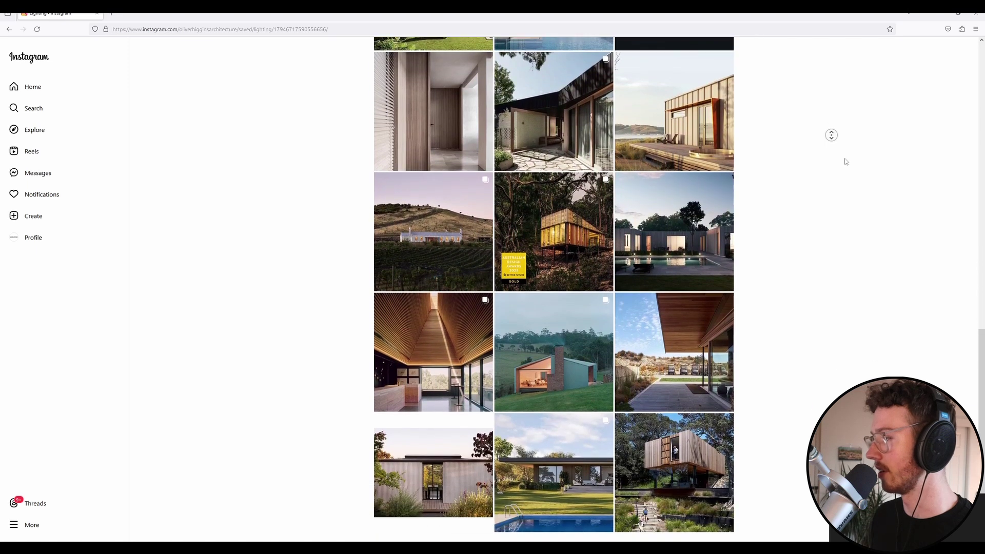
middle_click(845, 161)
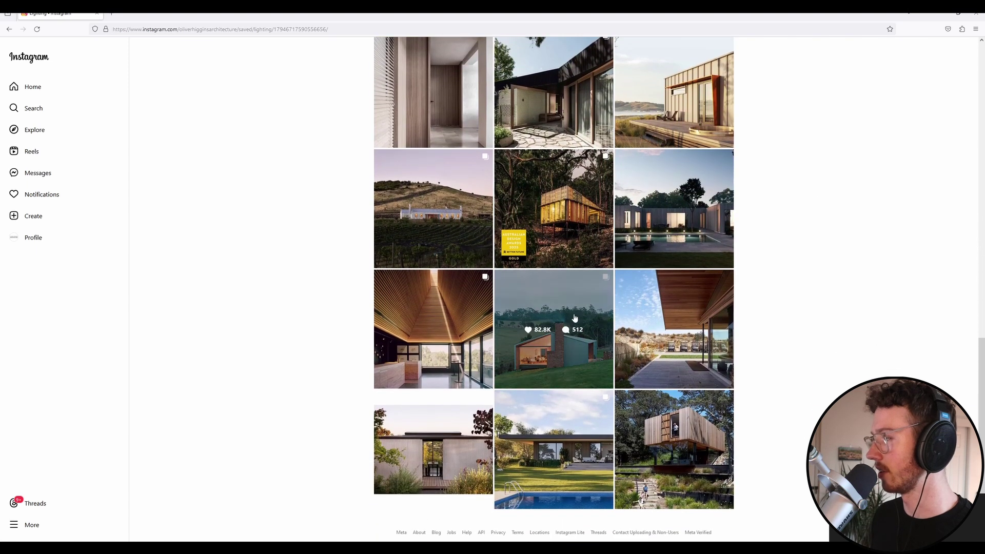
left_click(575, 318)
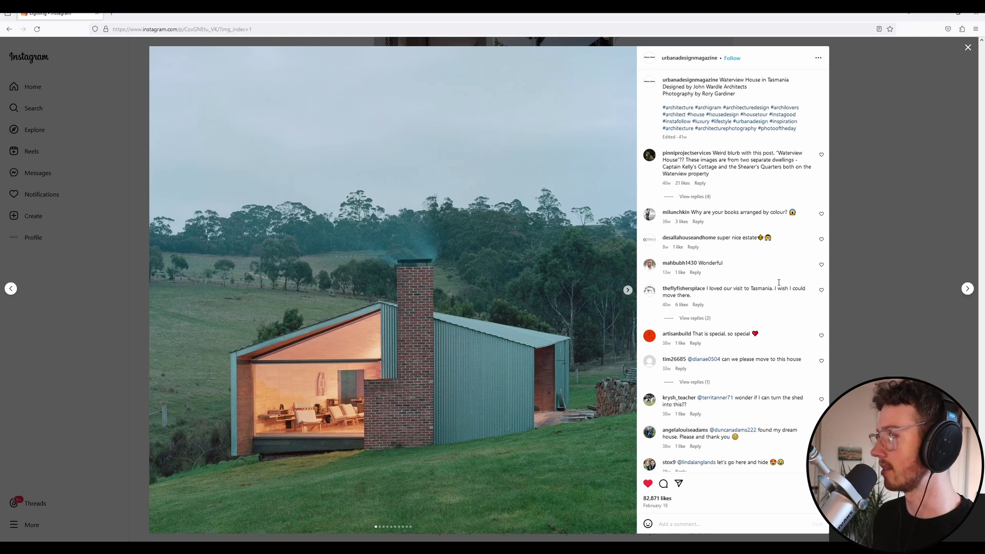
left_click(969, 46)
left_click(677, 335)
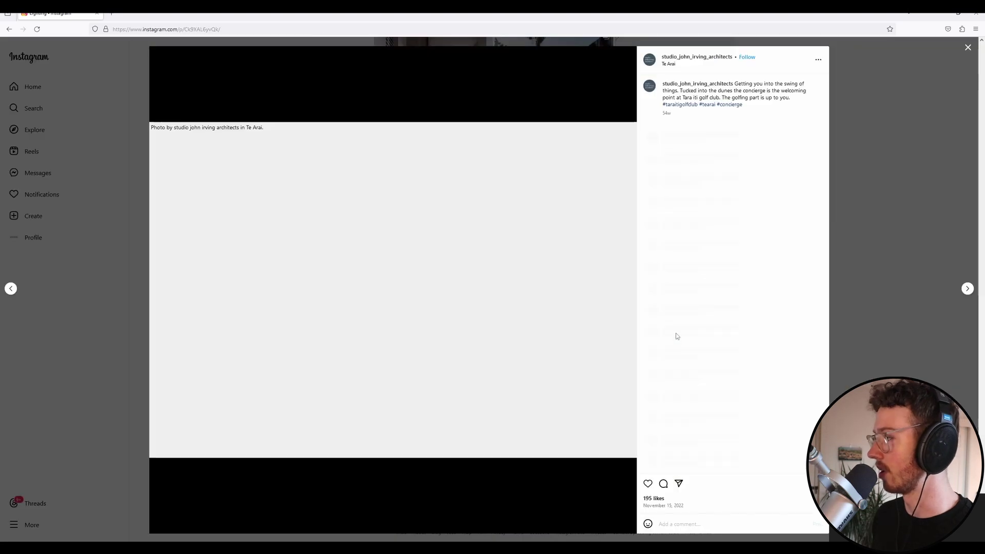
left_click(968, 47)
Step: View the first four images of the post showing the glass-fronted house with wide entry steps at dusk
scroll(897, 171, "up", 6)
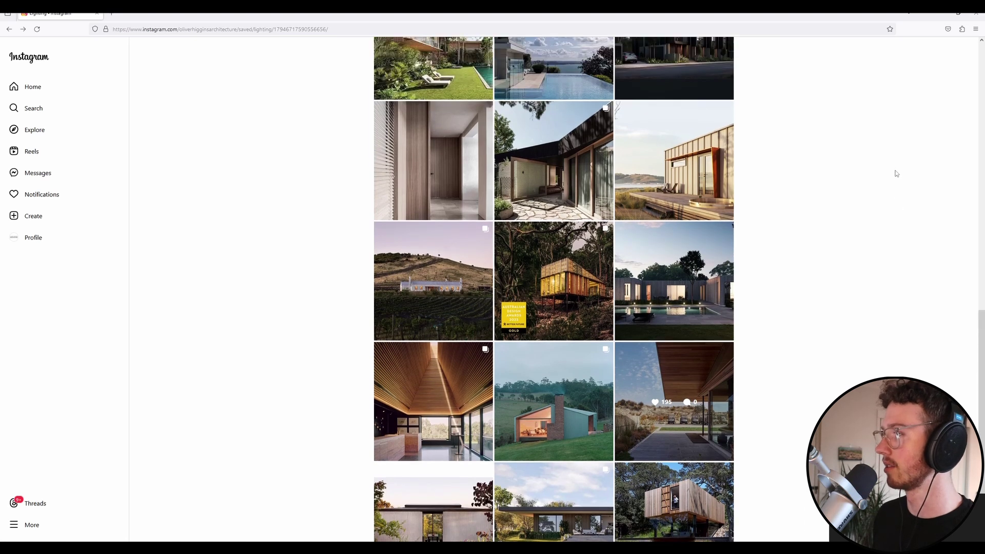
scroll(862, 202, "up", 4)
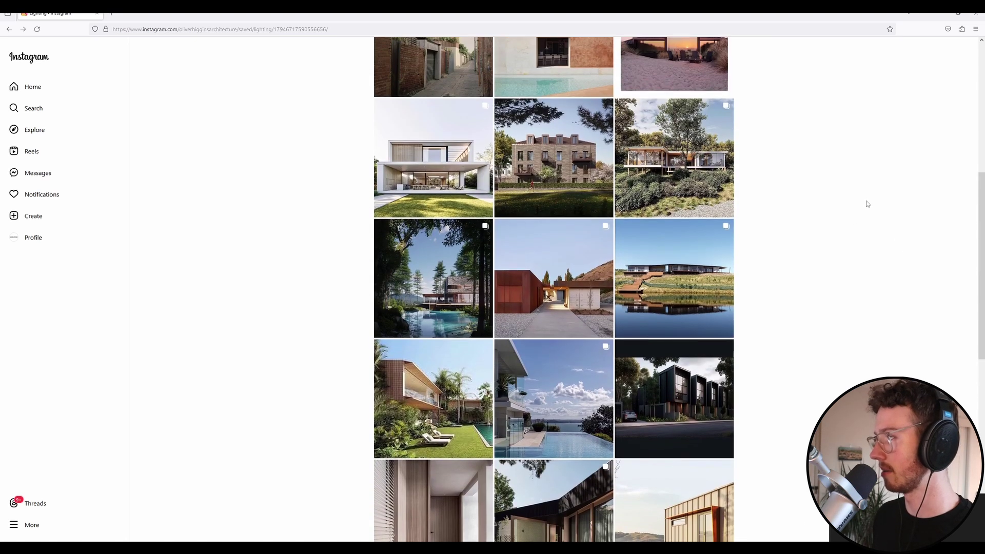
scroll(865, 203, "up", 2)
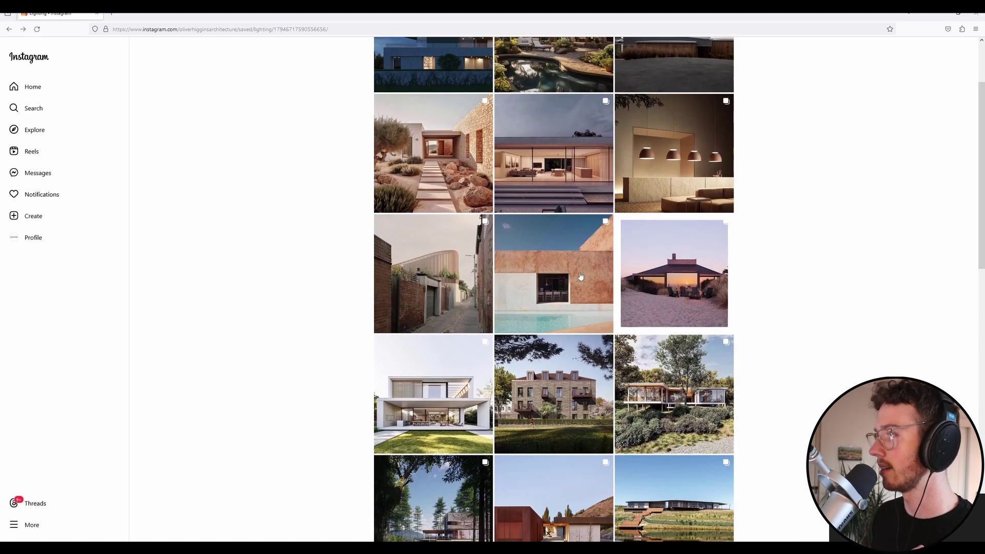
scroll(859, 224, "up", 2)
left_click(543, 267)
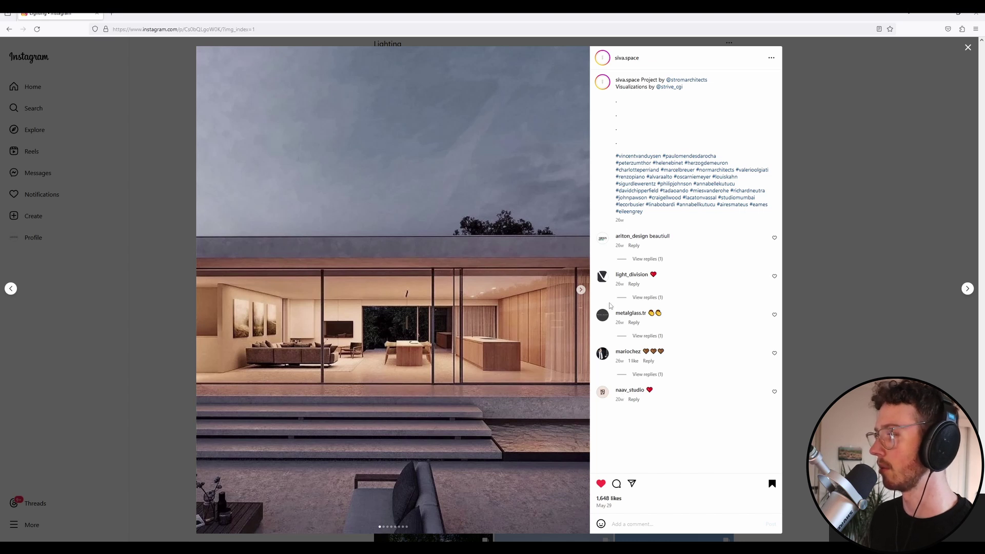
left_click(581, 290)
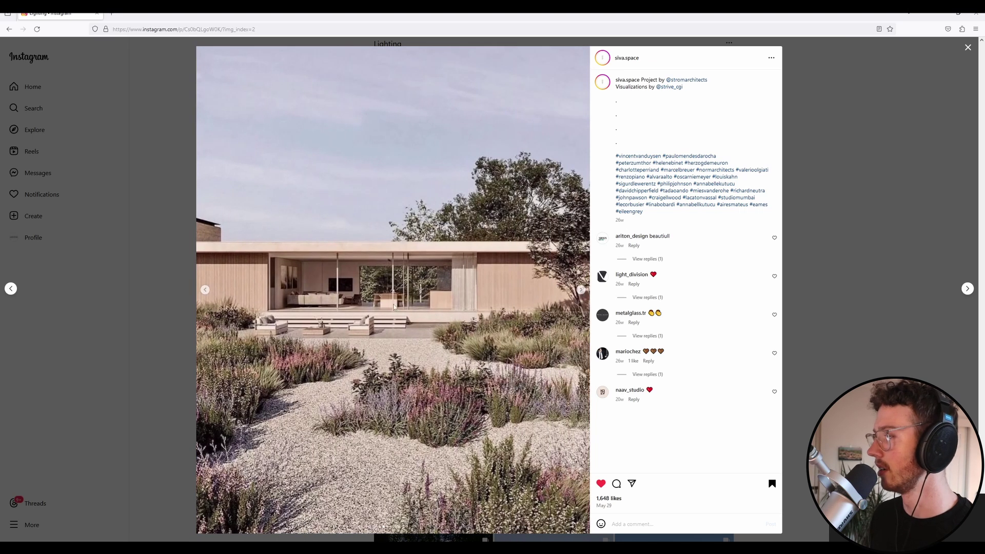
left_click(581, 291)
left_click(581, 290)
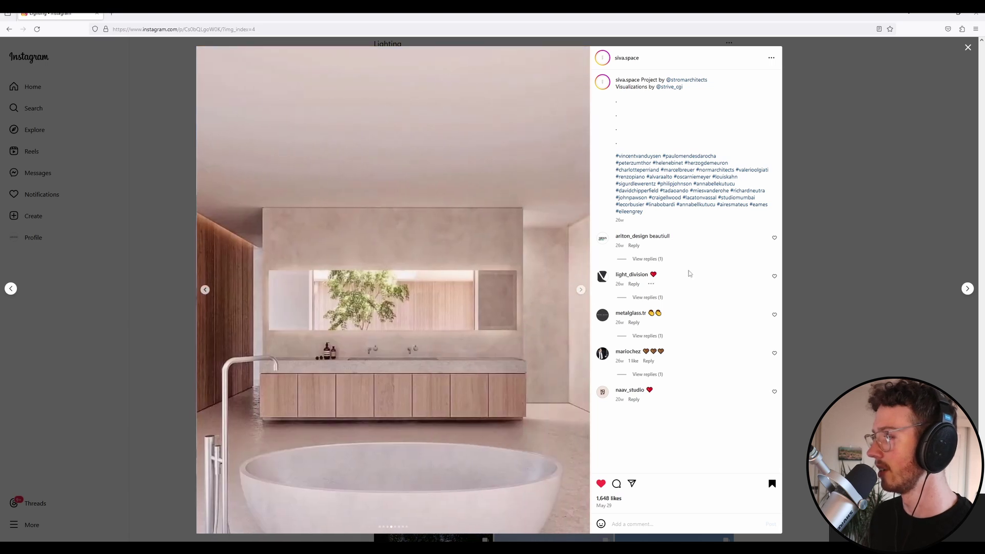
left_click(811, 228)
Step: Review the whole Lighting collection and open its first post, the concrete house under a blue twilight sky
scroll(811, 225, "up", 1)
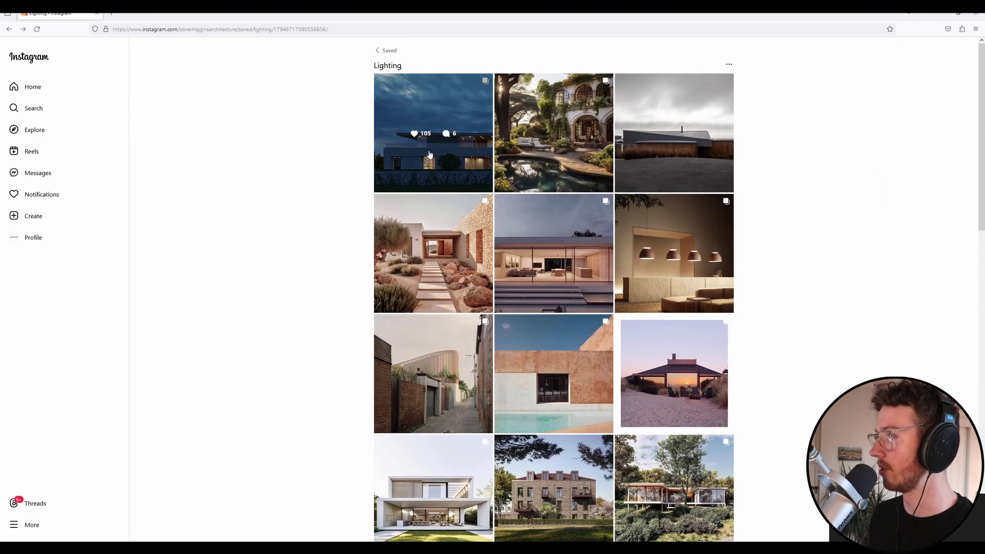
scroll(410, 451, "down", 5)
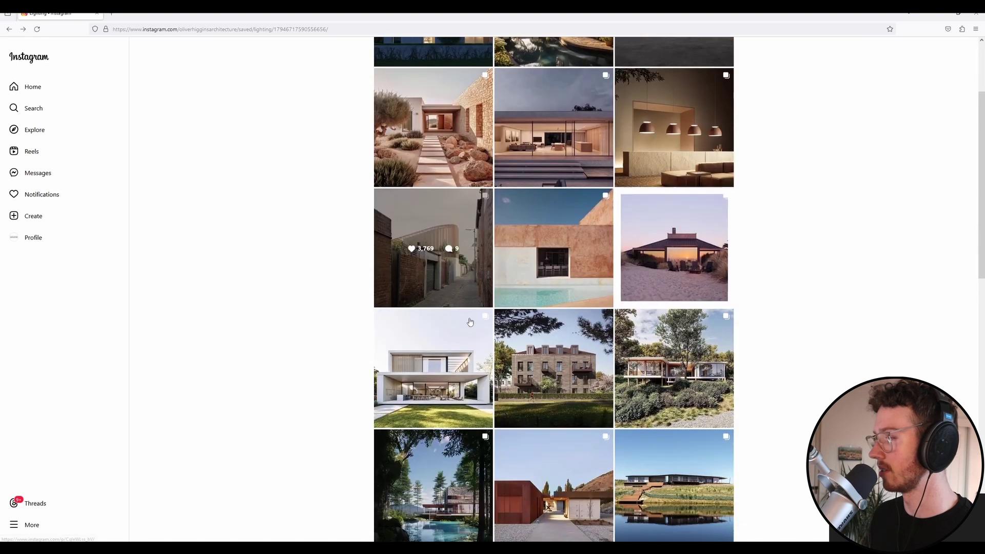
scroll(815, 319, "down", 3)
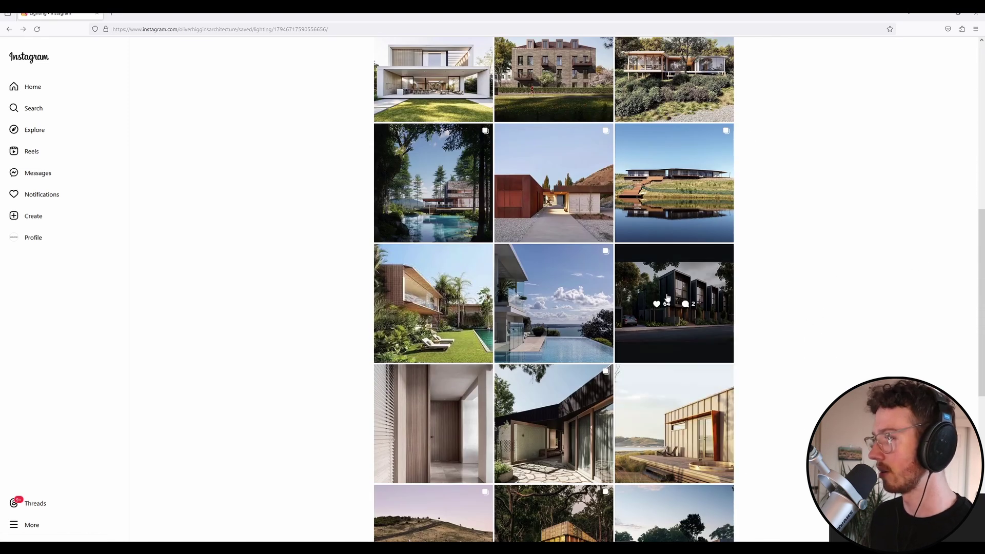
scroll(755, 304, "down", 1)
scroll(754, 304, "down", 6)
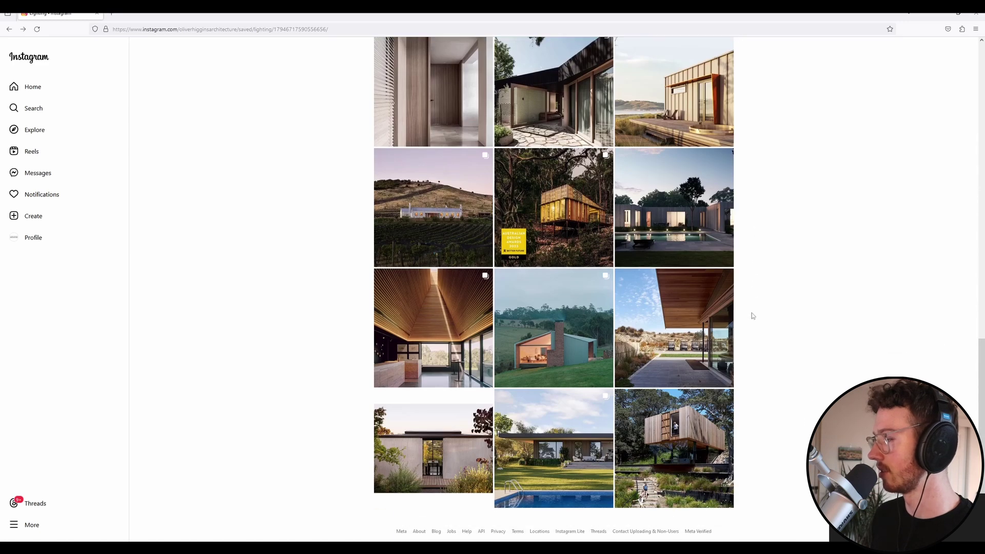
scroll(801, 418, "up", 15)
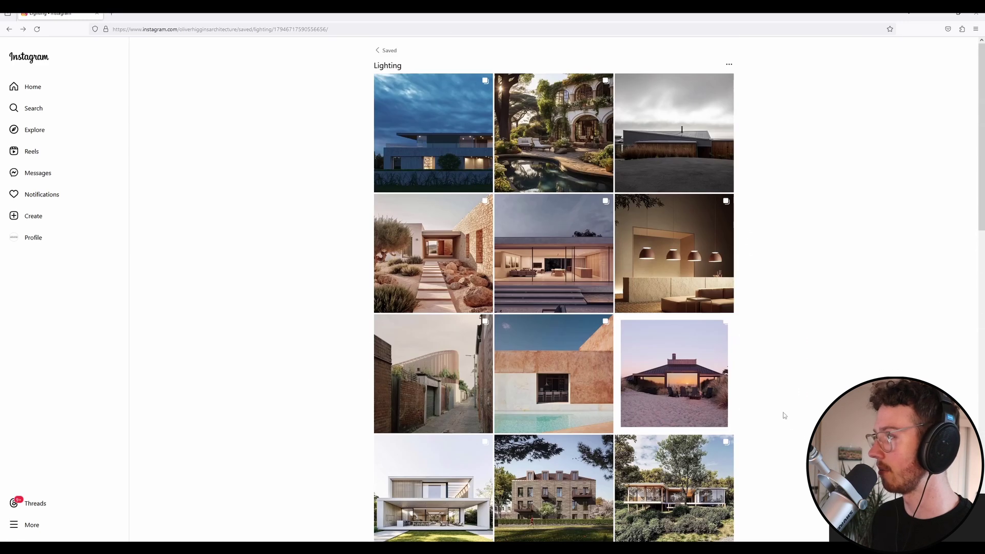
left_click(482, 182)
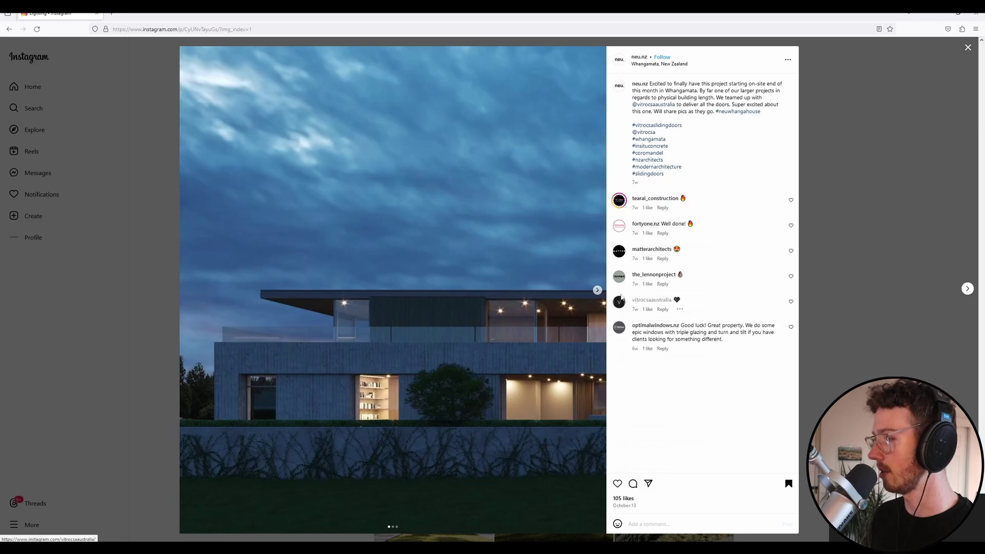
Step: Launch the Snipping Tool and capture the full twilight house image from the post
left_click(9, 548)
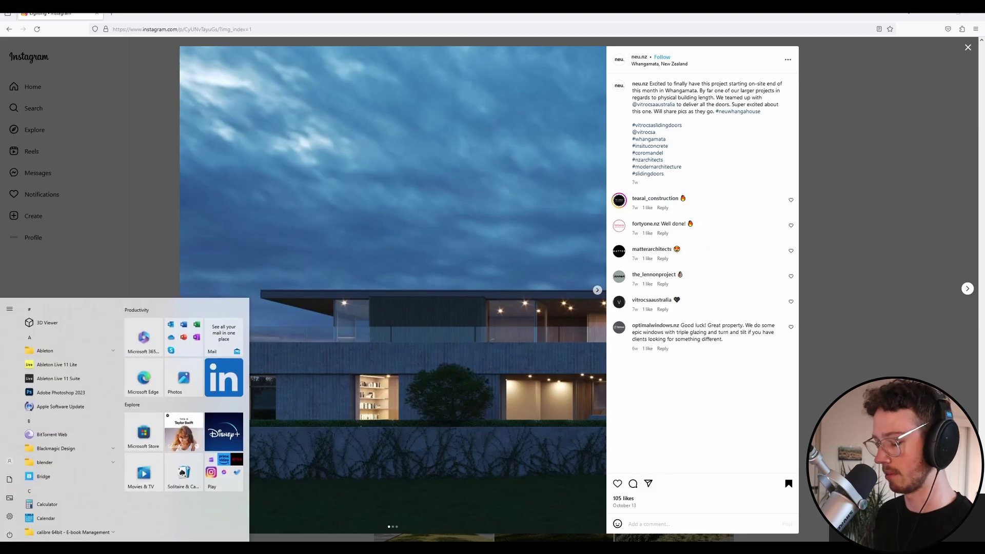
type("snip")
key("Return")
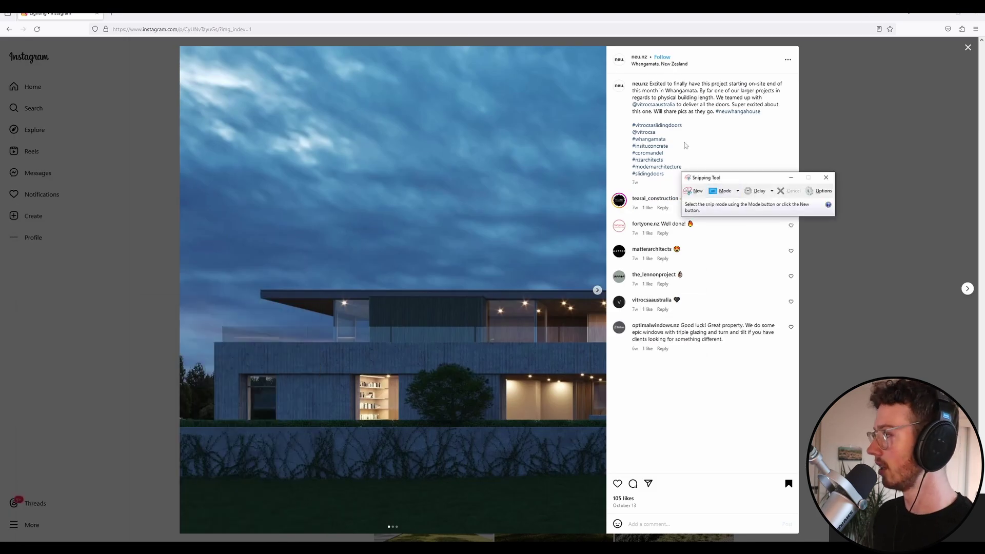
left_click(695, 191)
left_click_drag(177, 47, 606, 531)
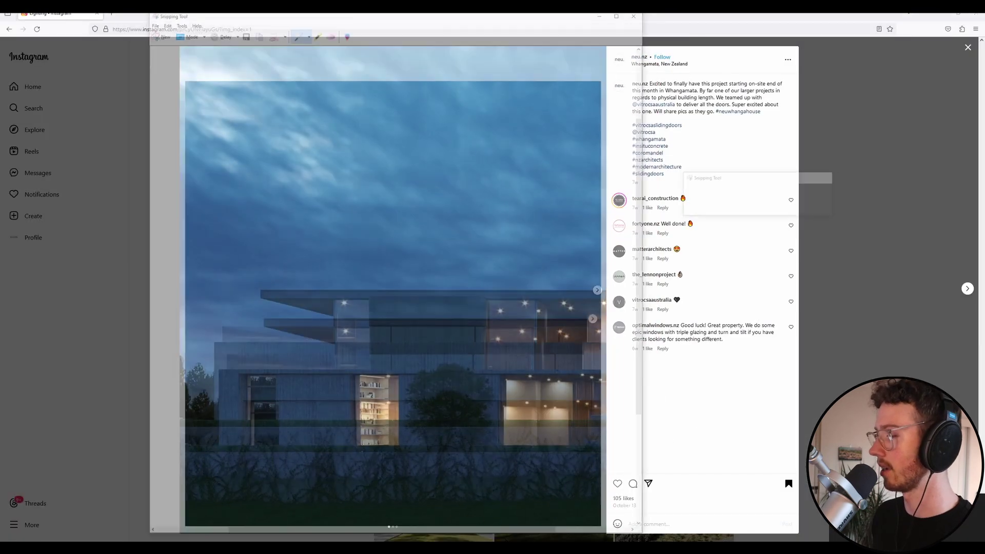
Step: Paste the captured twilight house image into the empty reference board and minimise the snip window
right_click_drag(974, 436, 333, 92)
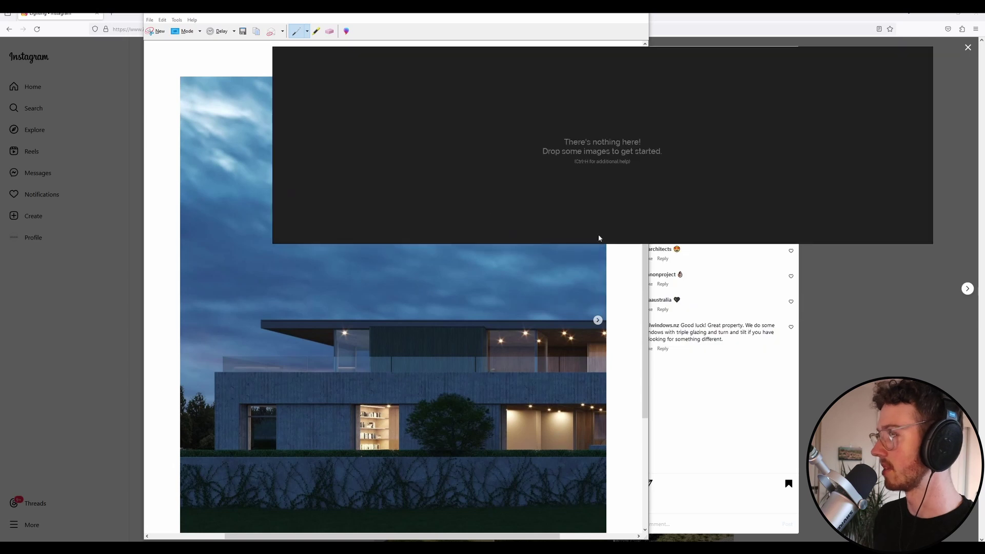
key("ctrl+v")
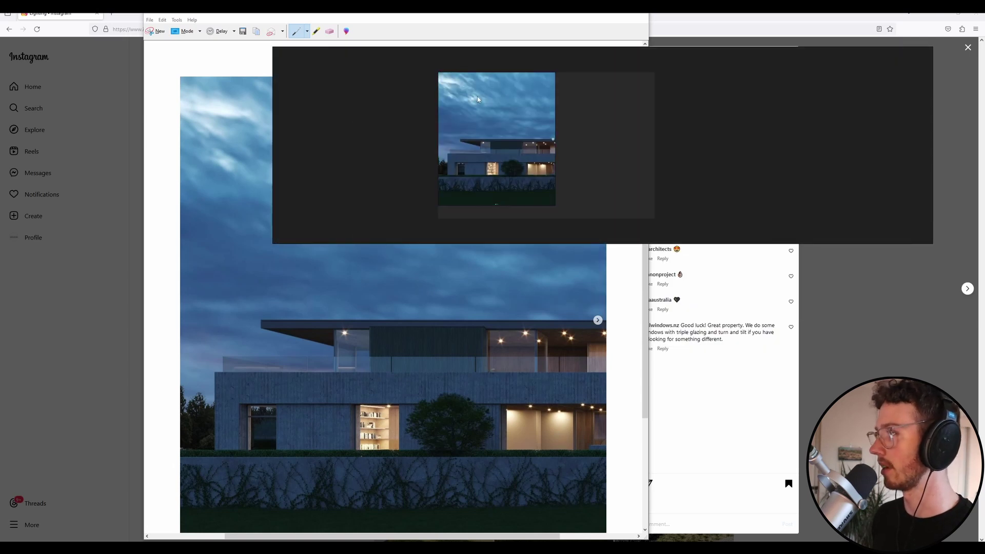
left_click(603, 14)
right_click_drag(562, 183, 491, 200)
left_click_drag(515, 297, 536, 346)
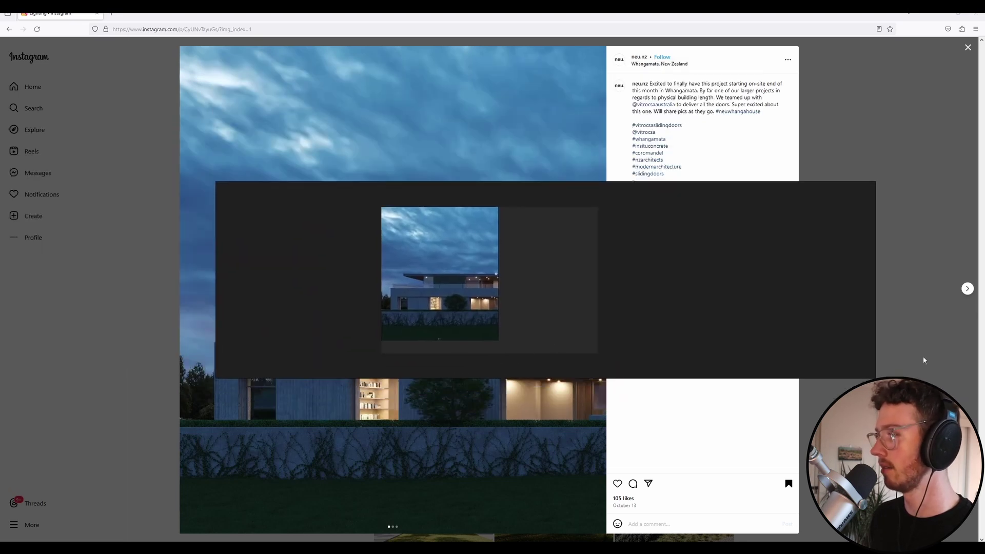
Step: Narrow the floating reference board window and zoom in on the pasted twilight house image
left_click_drag(872, 292, 512, 289)
scroll(417, 275, "up", 5)
scroll(389, 279, "down", 7)
scroll(392, 278, "up", 5)
scroll(393, 277, "up", 2)
Step: Reposition the reference board over the post and zoom it out to show the whole pasted image
middle_click_drag(451, 276, 382, 266)
left_click_drag(513, 275, 449, 277)
right_click_drag(328, 277, 487, 128)
left_click_drag(488, 129, 238, 165)
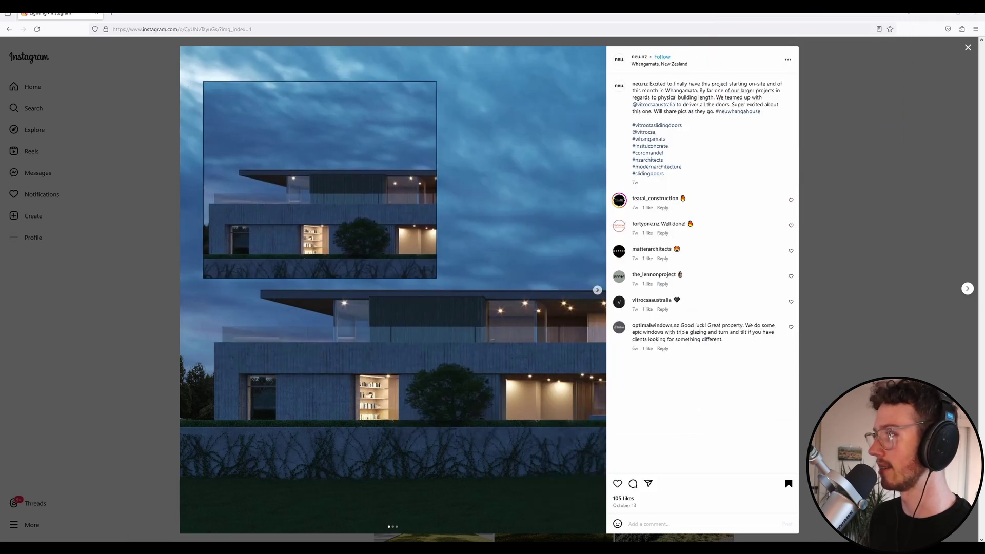
left_click_drag(353, 160, 276, 252)
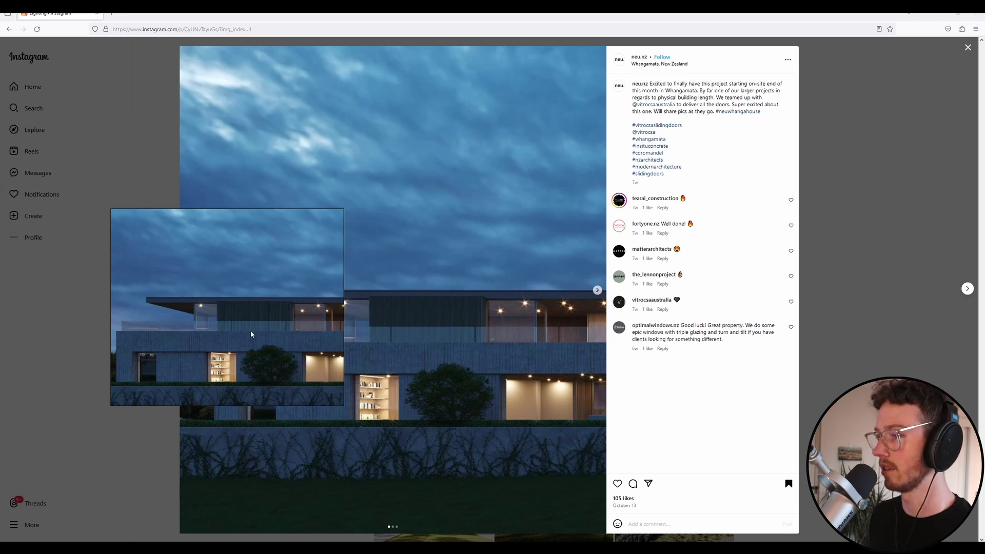
left_click_drag(251, 333, 399, 286)
scroll(399, 286, "down", 5)
Step: Open the Lighting post of the low timber-clad house under a grey sky and move the reference board off its photo
left_click(841, 213)
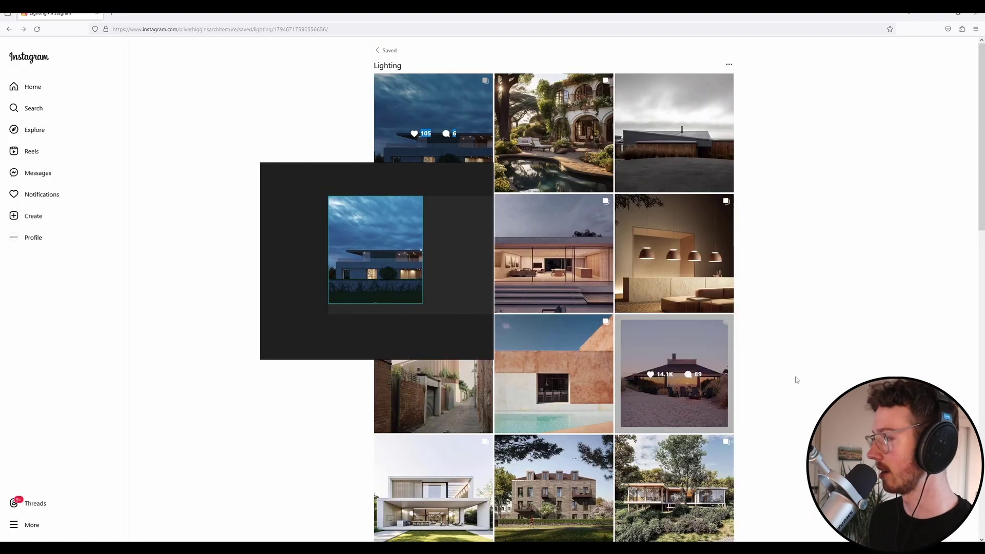
left_click(666, 149)
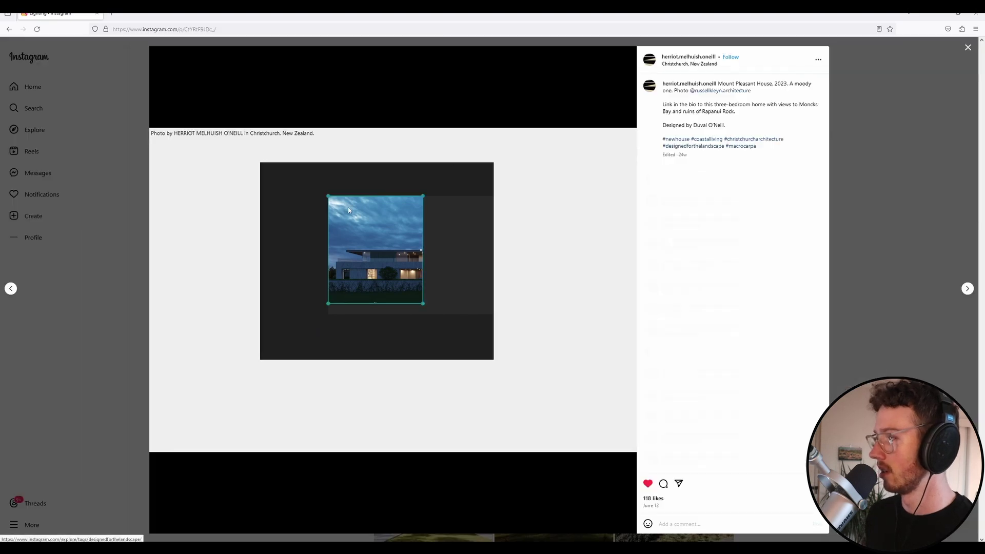
left_click_drag(348, 210, 784, 220)
Step: Capture the grey-sky house photo with a new snip, leaving out the black bars
key("alt+Tab")
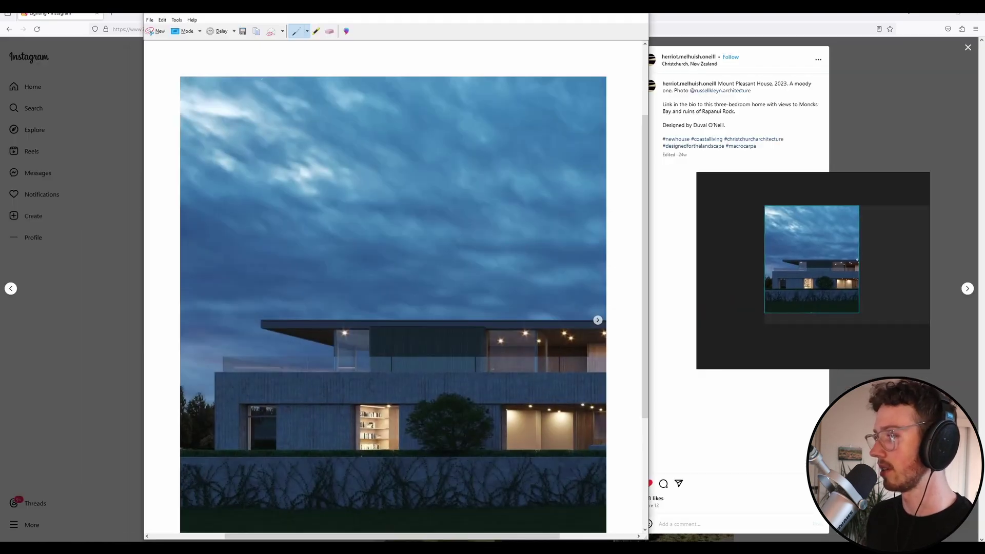
left_click(166, 34)
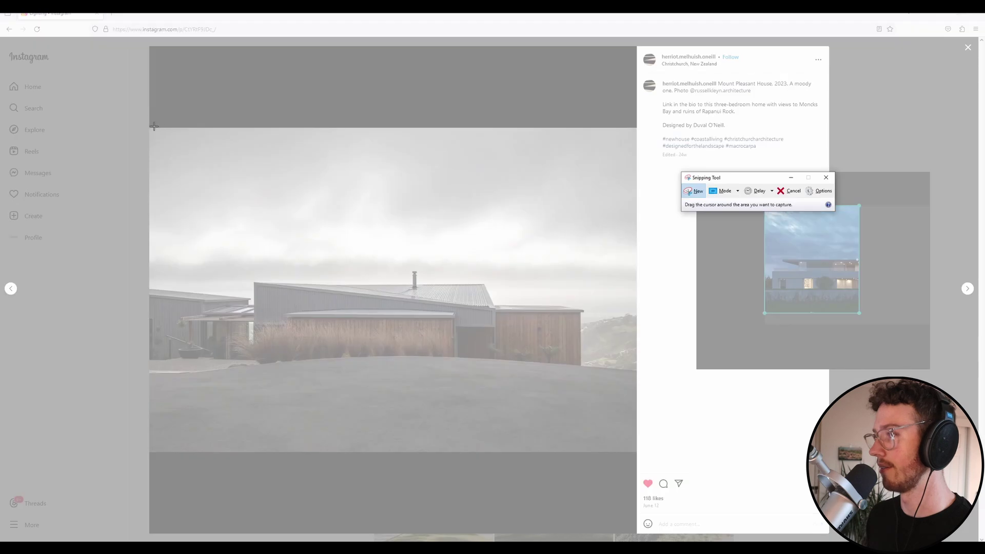
left_click_drag(149, 128, 636, 452)
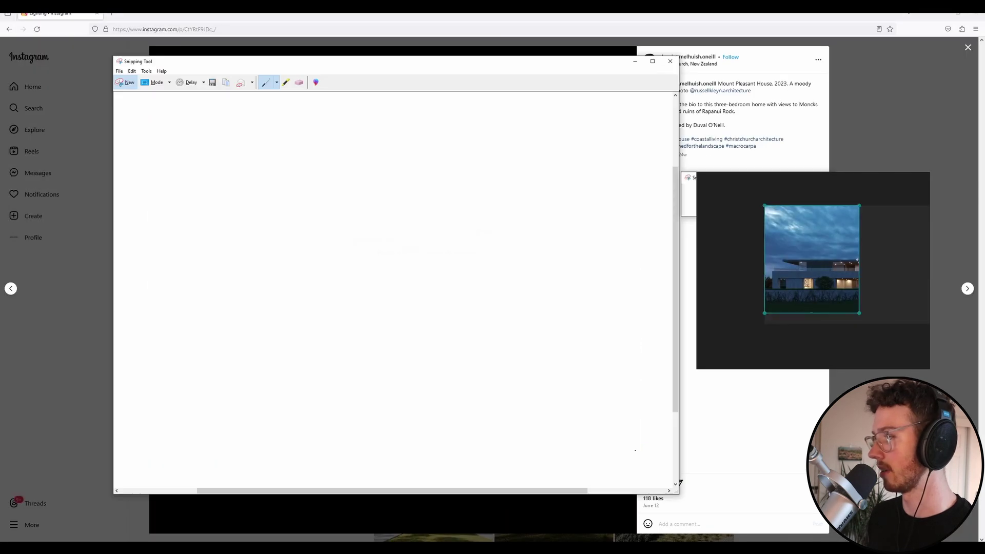
Step: Paste the grey-sky house photo beside the twilight image on the reference board and return to the Lighting collection
left_click(926, 288)
key("ctrl+v")
left_click_drag(897, 285, 922, 243)
left_click(892, 300)
middle_click_drag(852, 287, 830, 285)
left_click(635, 62)
left_click(867, 90)
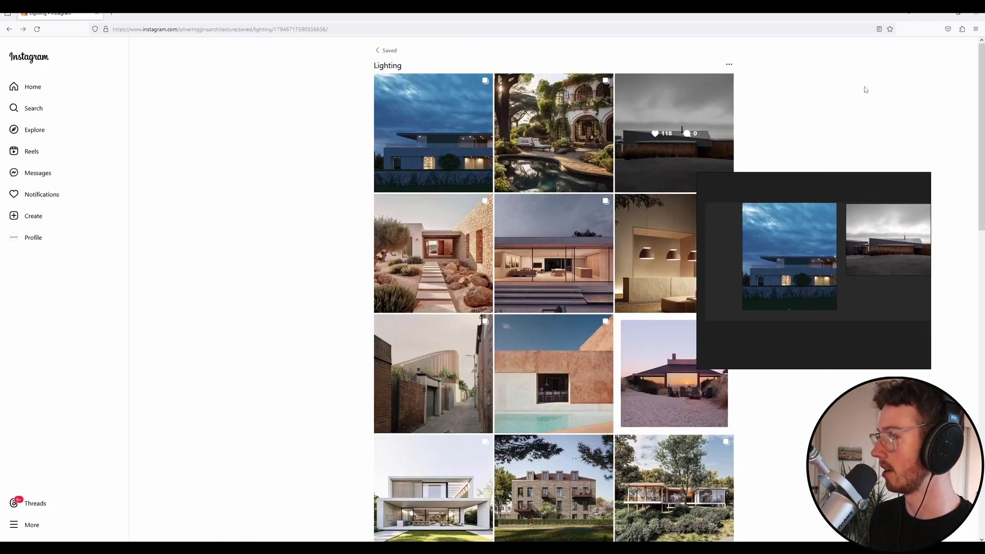
Step: Browse the Lighting collection for more reference images with the reference board kept alongside
right_click_drag(792, 275, 825, 262)
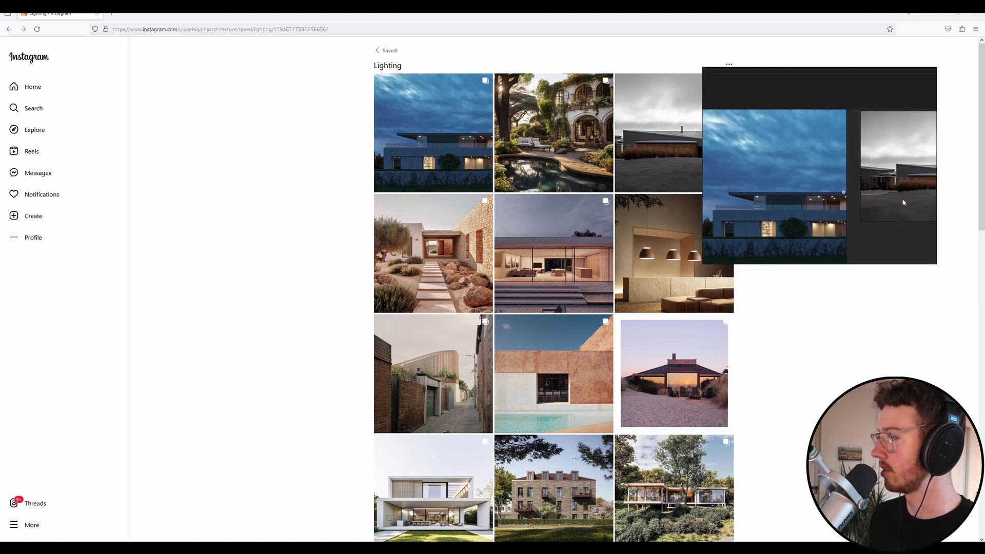
scroll(577, 184, "down", 8)
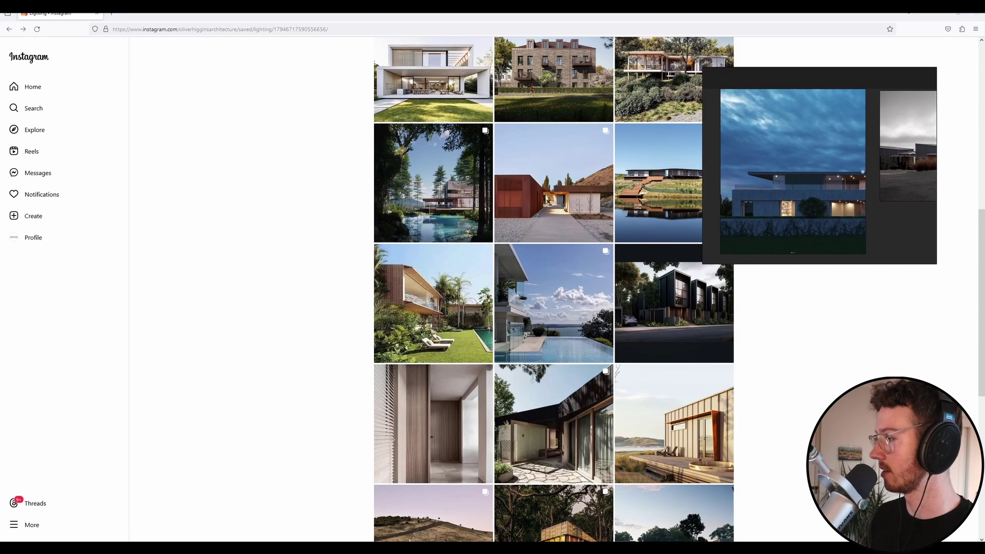
scroll(708, 423, "down", 5)
scroll(444, 295, "down", 3)
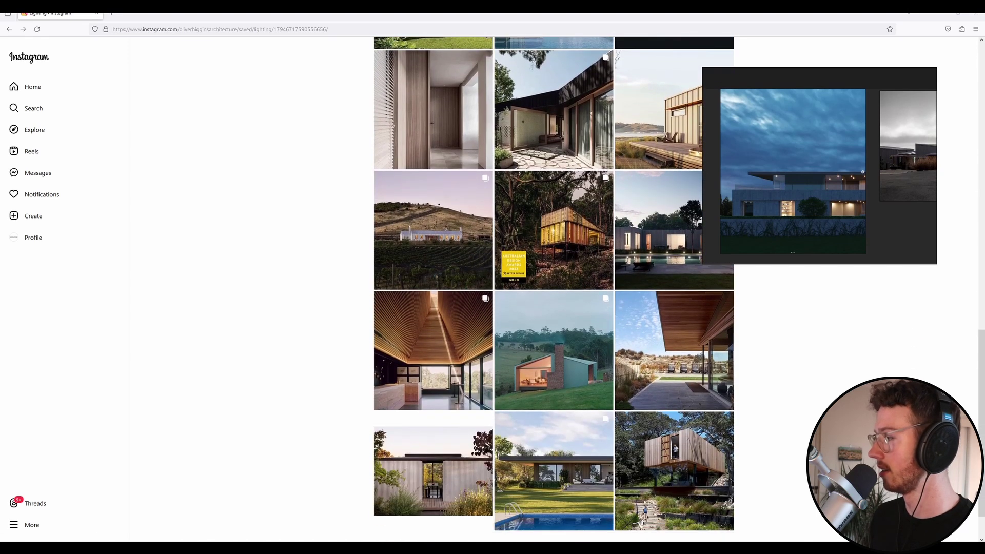
scroll(444, 295, "up", 10)
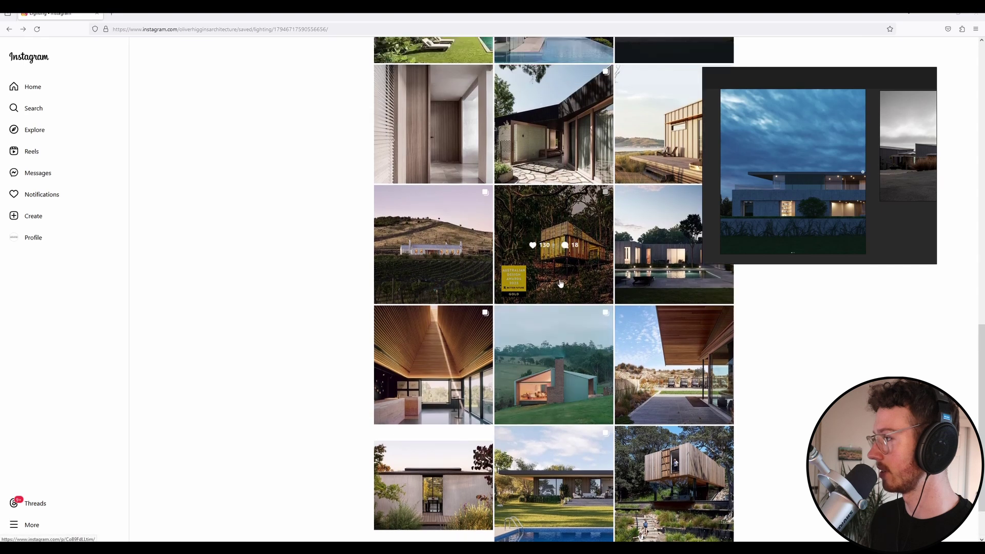
scroll(602, 315, "up", 5)
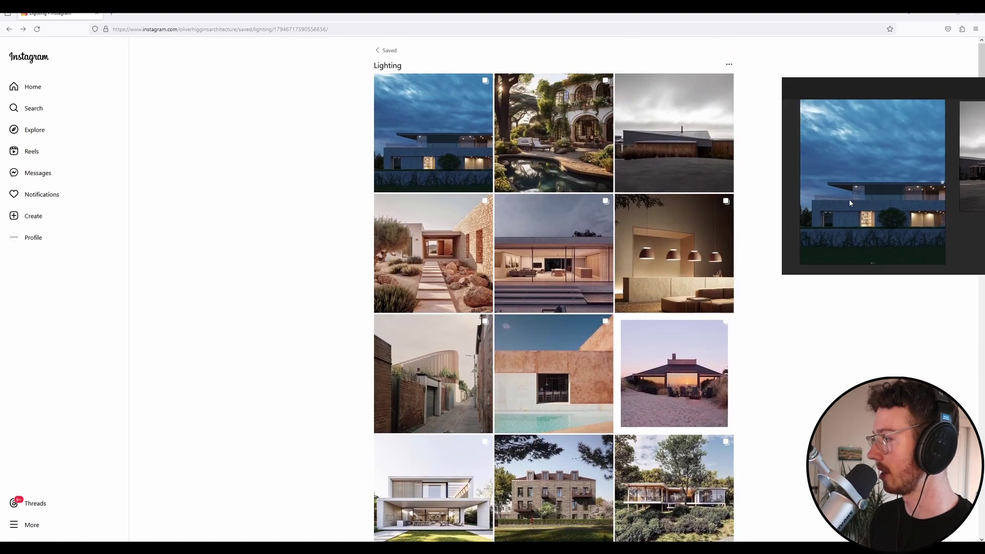
scroll(428, 204, "down", 3)
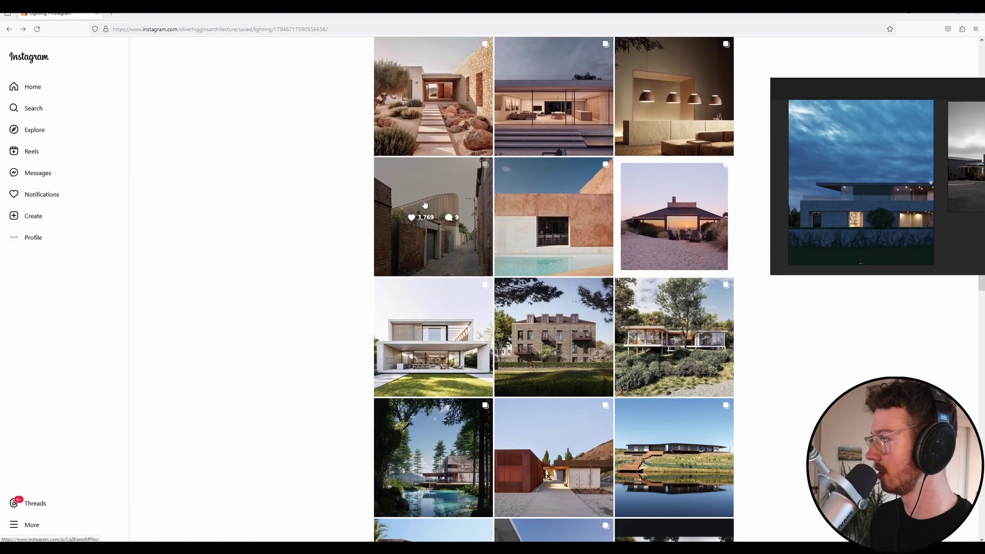
scroll(626, 300, "down", 1)
scroll(626, 300, "down", 3)
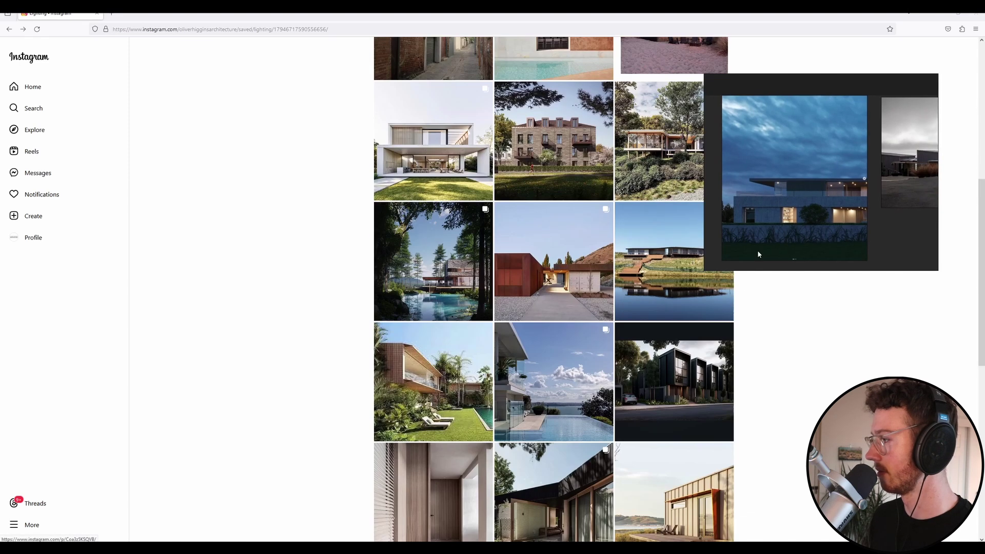
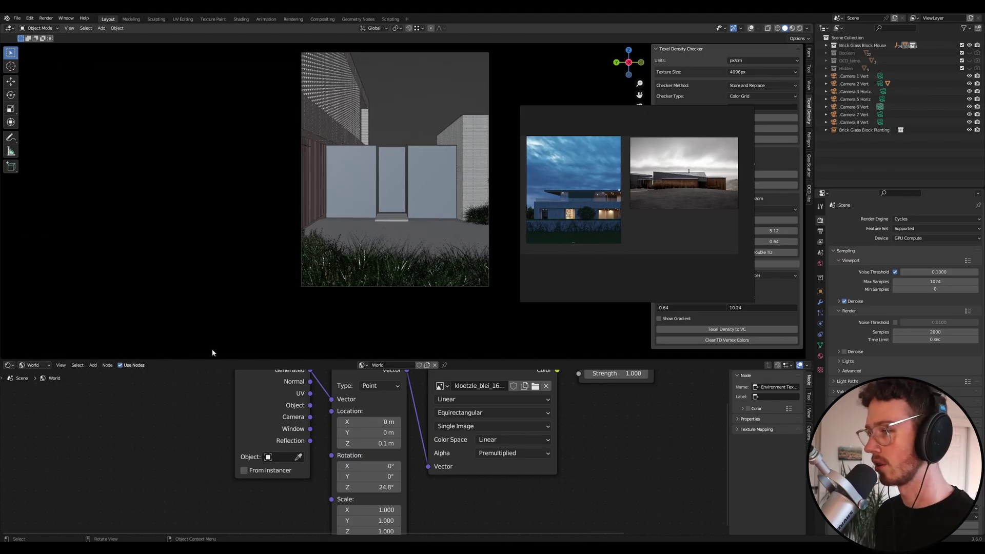
Step: Show the object material's nodes in the shader editor and frame an exterior view of the house's cantilevered upper floor
left_click(34, 365)
left_click(34, 373)
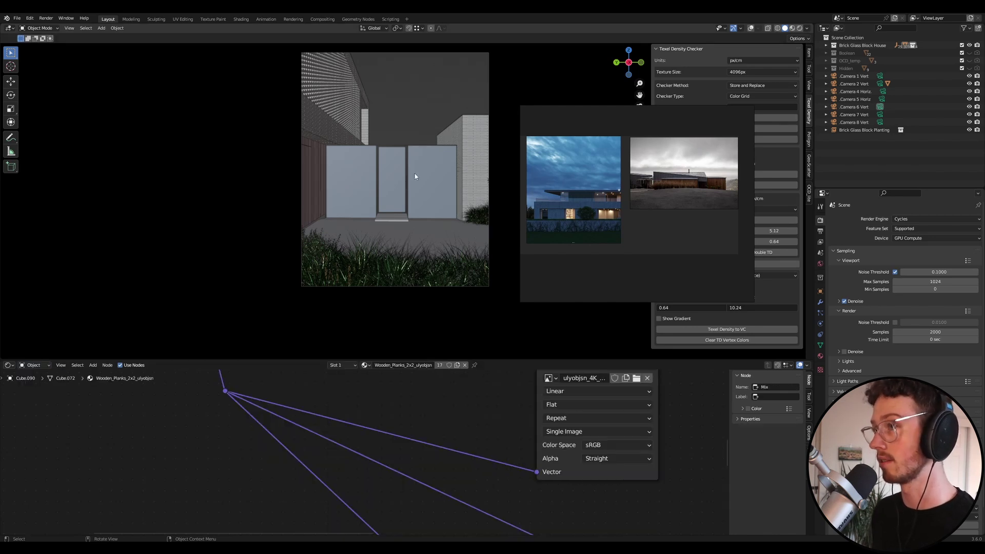
middle_click_drag(404, 181, 258, 189)
scroll(258, 190, "down", 4)
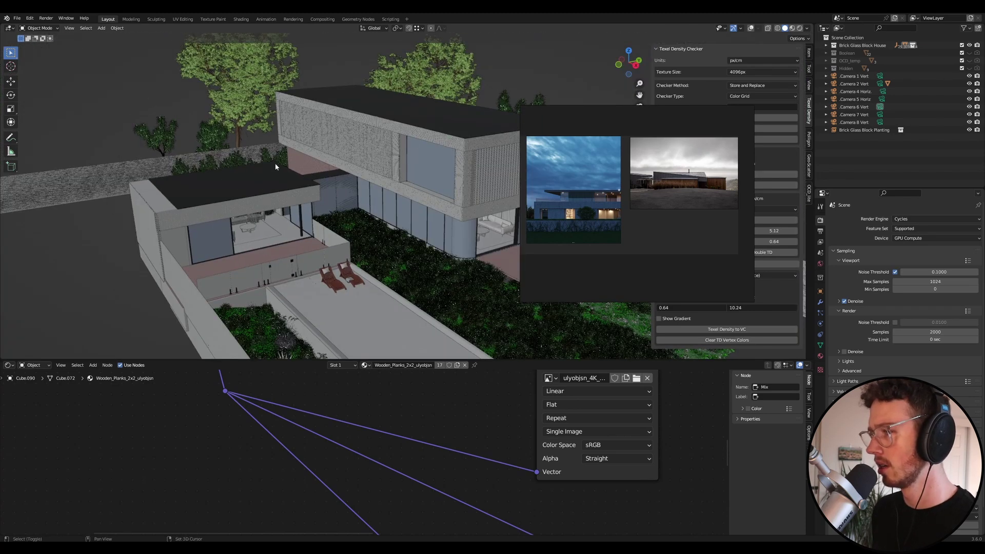
middle_click_drag(413, 137, 314, 169, "shift")
scroll(283, 190, "up", 2)
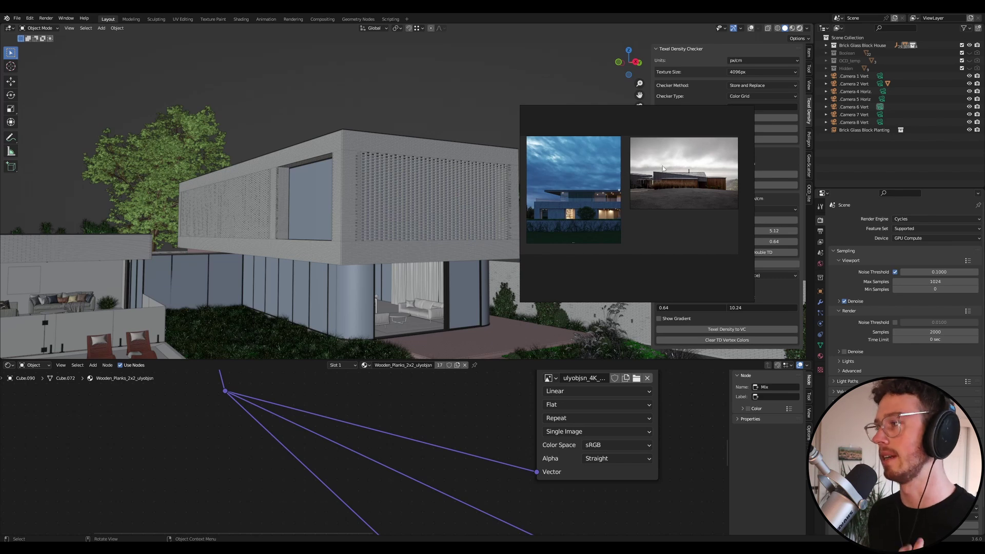
Step: Examine the twilight and grey-sky house references up close on the board and compare their lighting
scroll(669, 168, "up", 3)
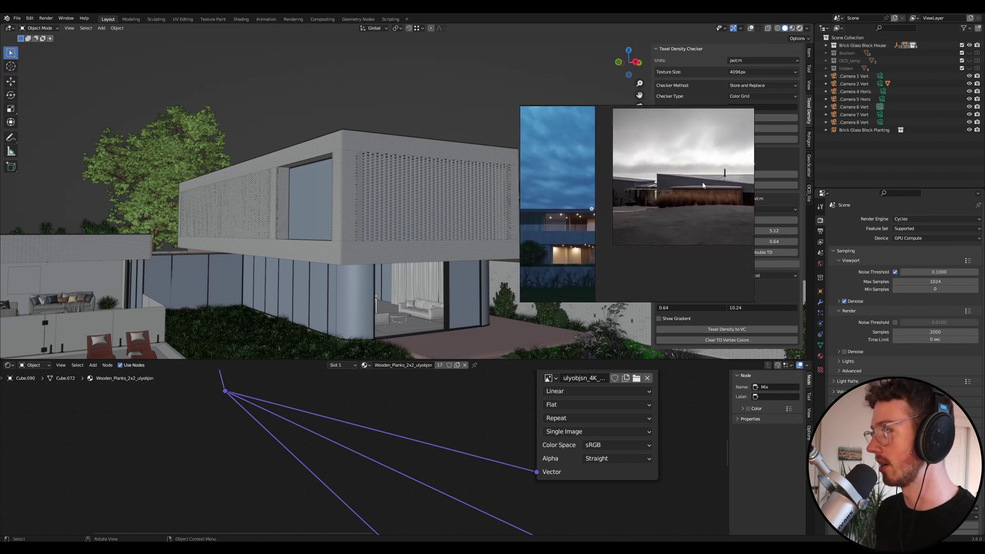
left_click_drag(669, 203, 619, 194)
middle_click_drag(619, 194, 718, 169)
scroll(695, 175, "down", 2)
scroll(598, 152, "down", 1)
scroll(688, 153, "up", 4)
scroll(652, 197, "down", 4)
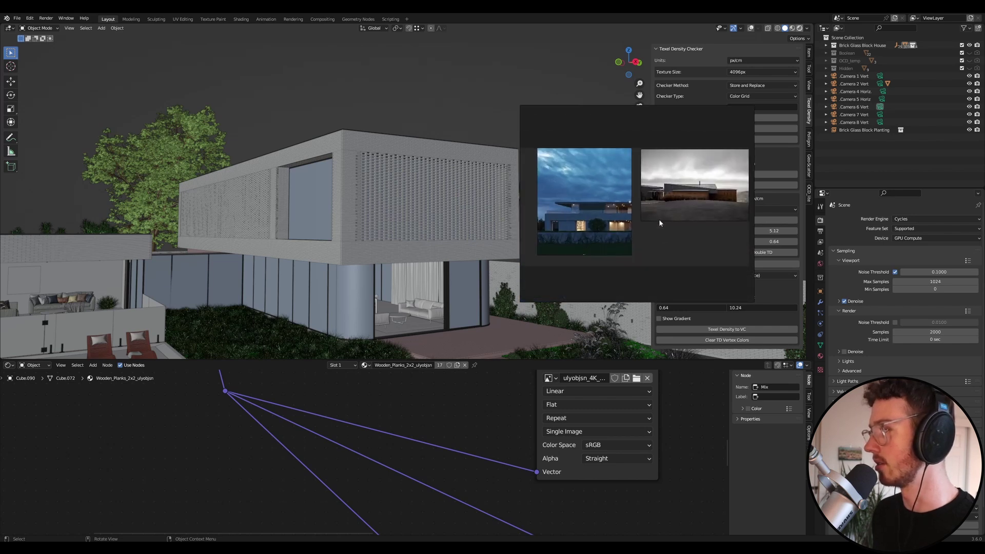
scroll(687, 187, "up", 2)
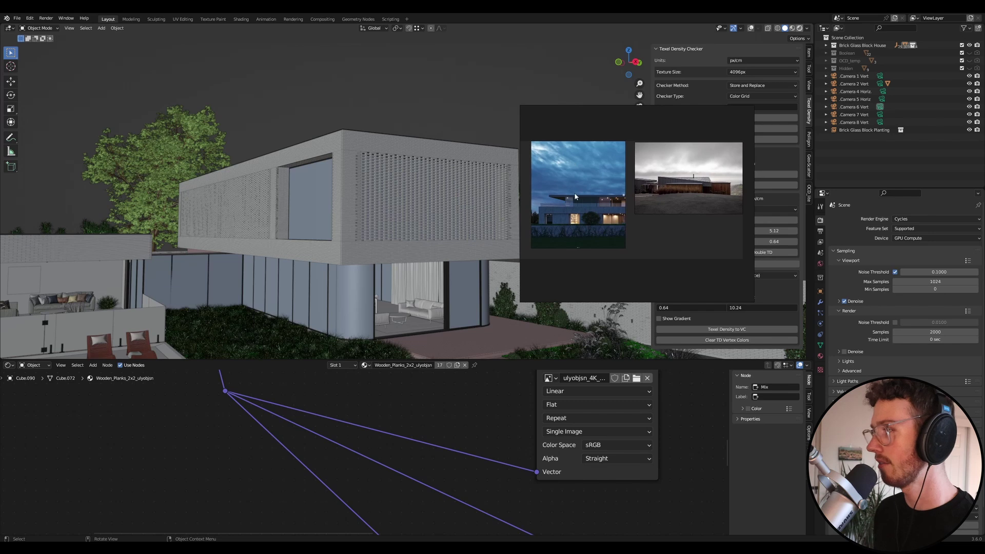
middle_click_drag(671, 198, 663, 200)
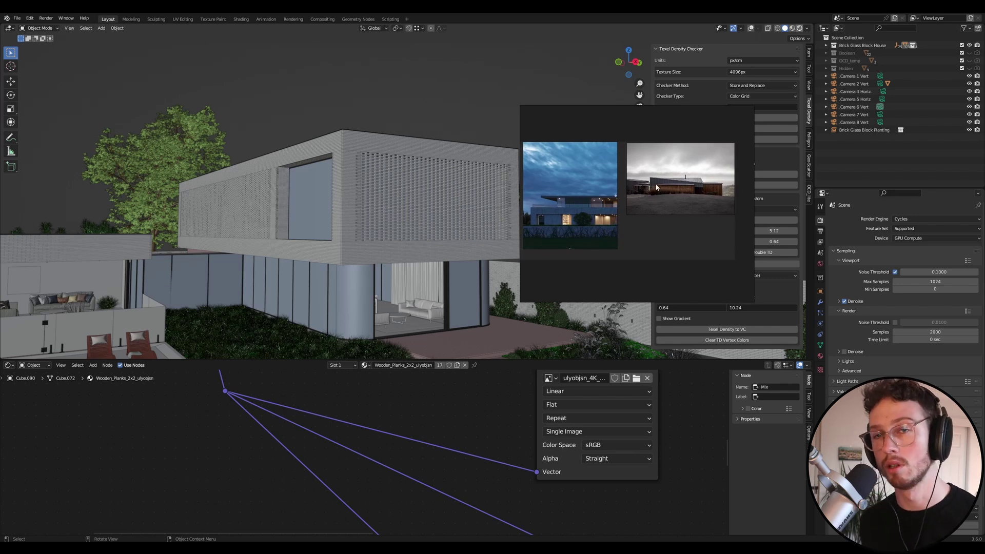
Step: Switch the 3D viewport to rendered shading and move the reference board clear of the house
key("z")
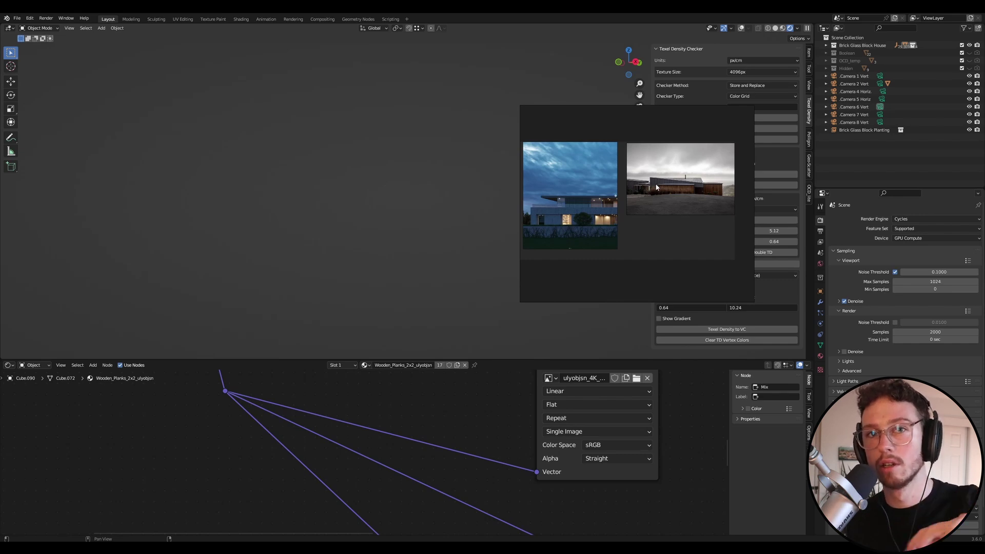
mouse_move(667, 184)
middle_mouse_down()
mouse_move(658, 222)
mouse_move(607, 166)
mouse_move(657, 175)
middle_mouse_up()
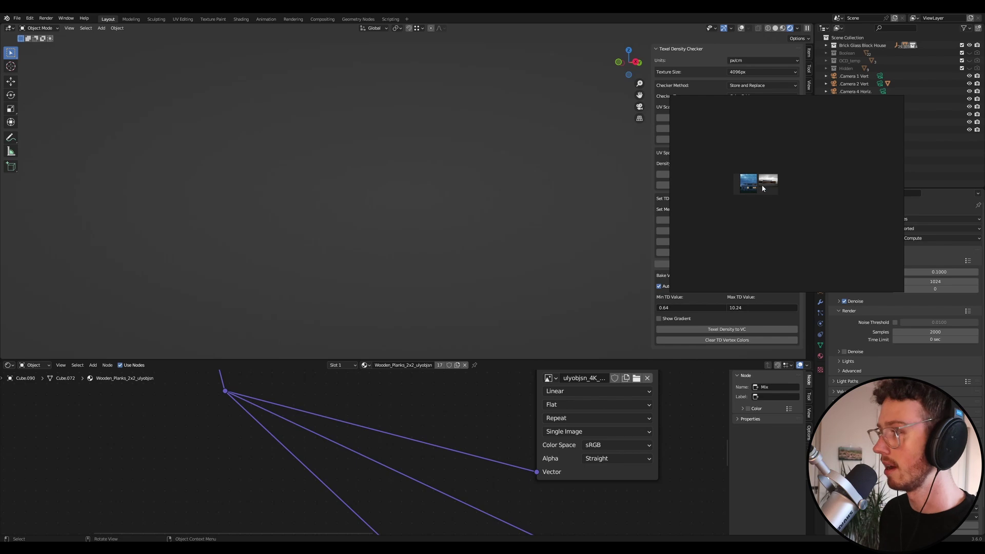
scroll(750, 173, "up", 6)
scroll(738, 182, "down", 7)
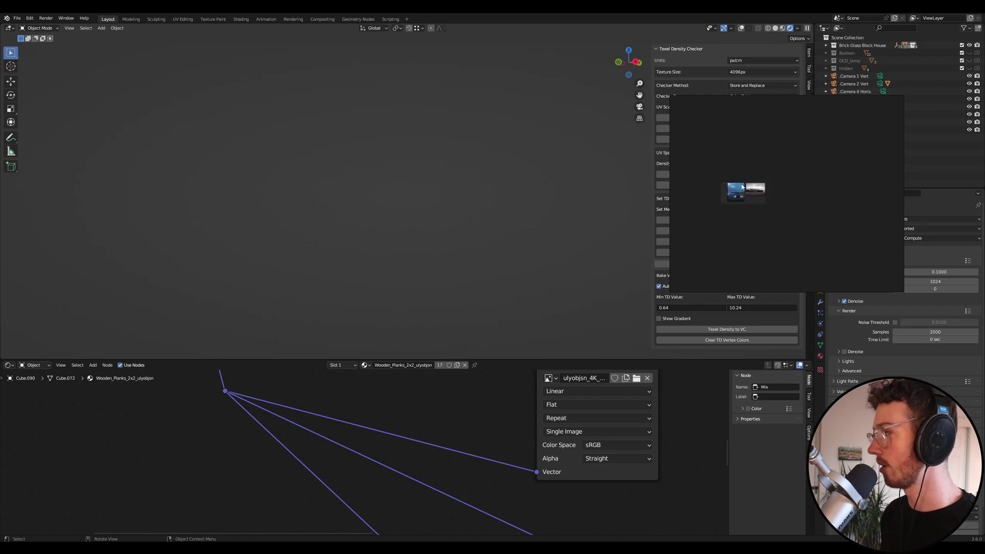
scroll(748, 185, "up", 6)
scroll(746, 191, "down", 2)
scroll(747, 196, "down", 4)
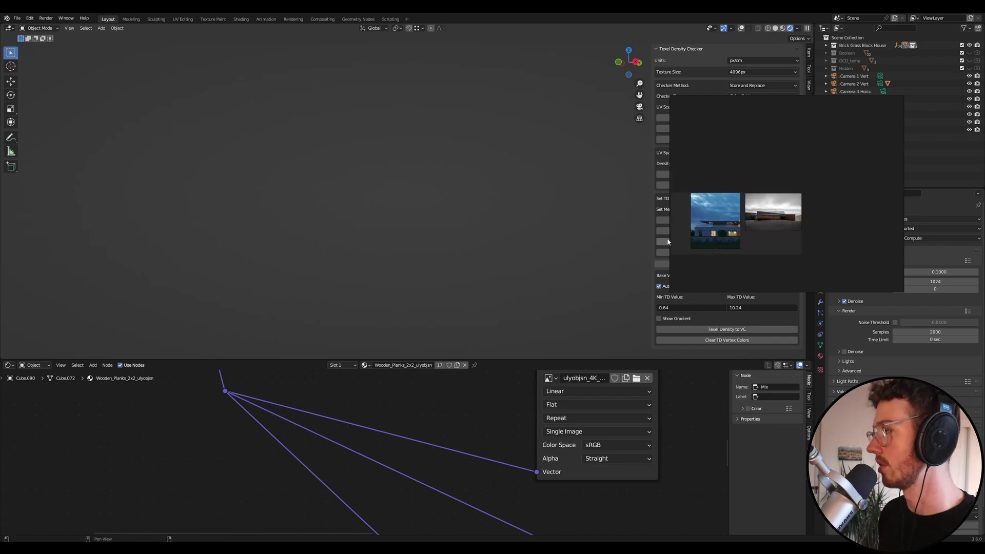
Step: Widen the reference board, space its two images apart and save the board
left_click_drag(669, 239, 355, 208)
left_click_drag(710, 226, 597, 221)
left_click_drag(789, 214, 701, 215)
left_click(756, 213)
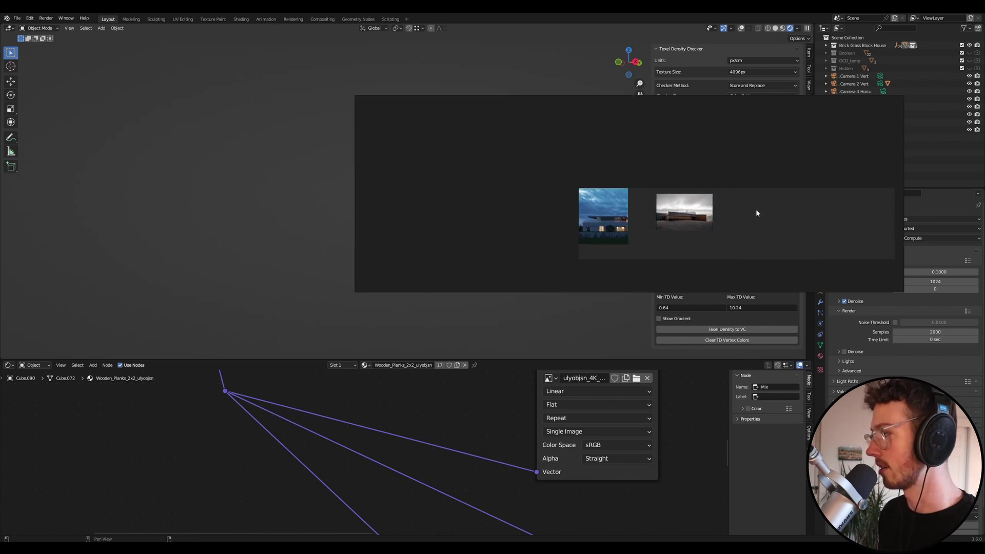
key("ctrl+s")
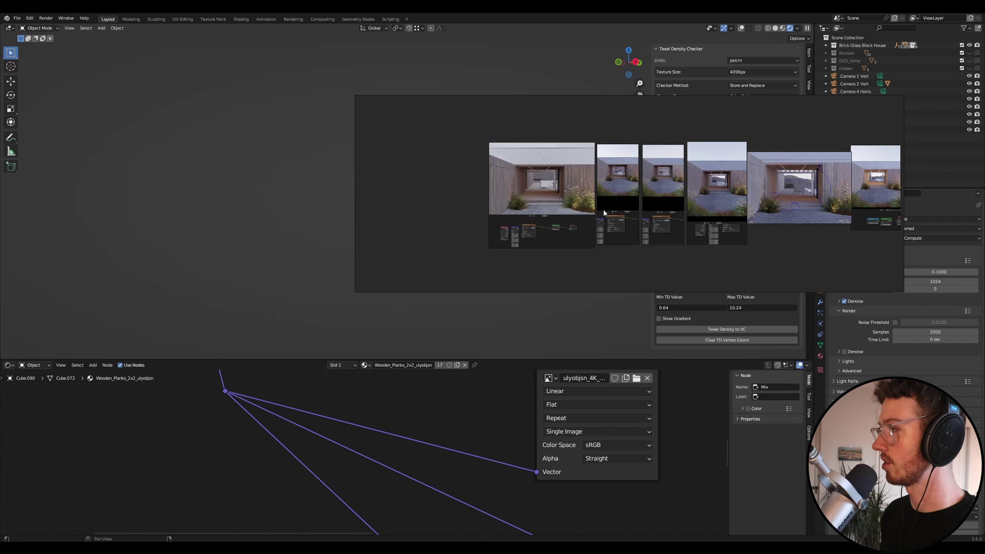
Step: Examine the sequence of render iterations and node setup snapshots on an earlier reference board
scroll(603, 208, "up", 3)
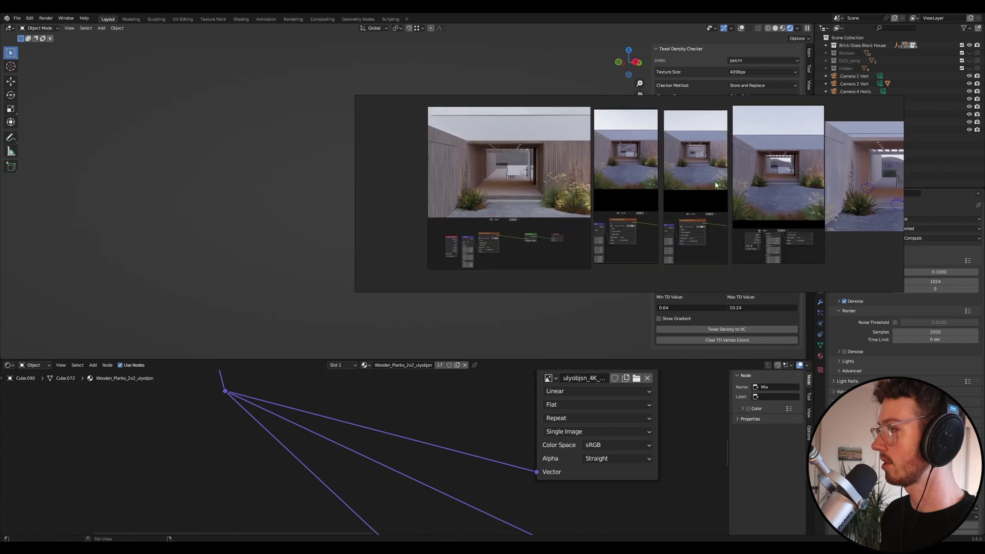
mouse_move(715, 163)
middle_mouse_down()
mouse_move(637, 149)
mouse_move(524, 170)
middle_mouse_up()
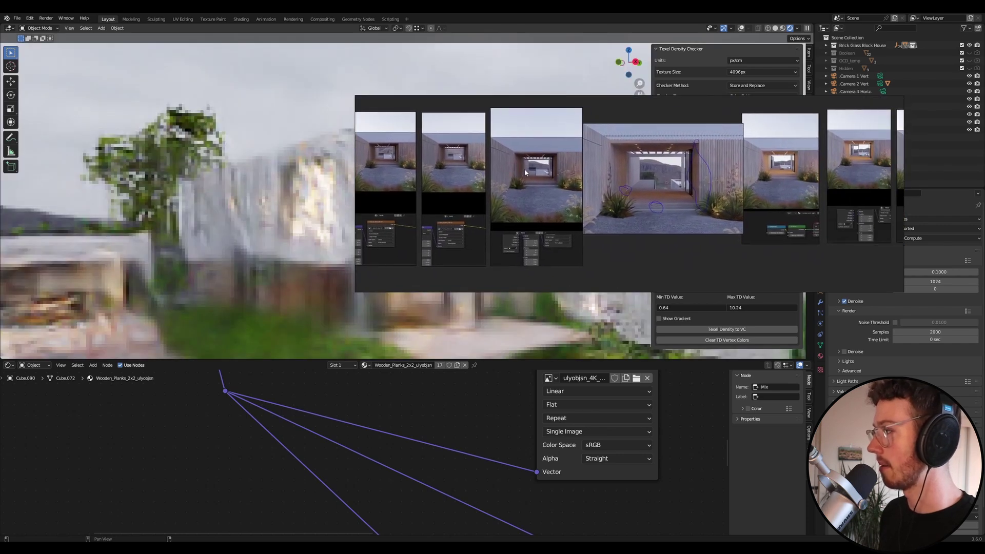
middle_click_drag(816, 146, 551, 140)
scroll(551, 140, "up", 3)
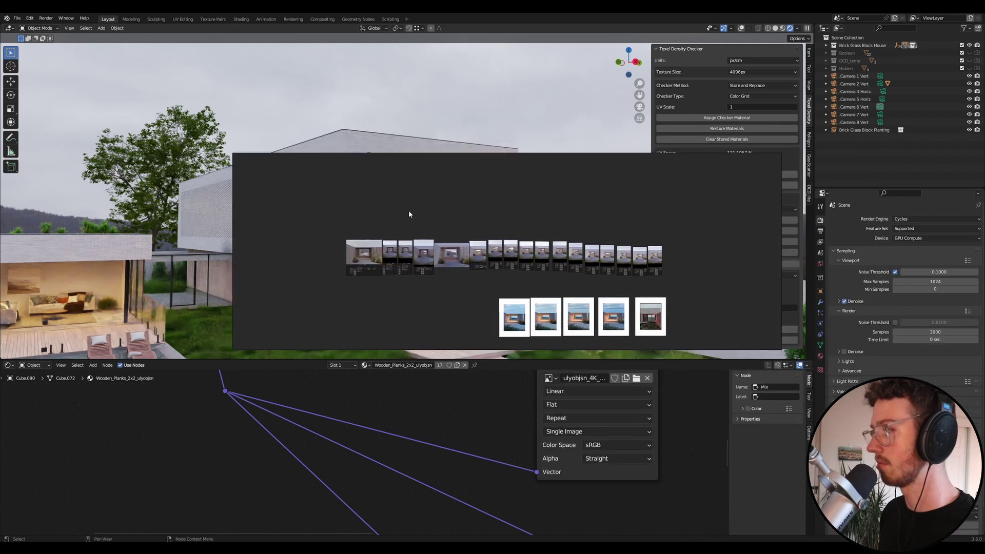
Step: Load the recent reference board NewScene.pur from the Village project folder
right_click(444, 238)
mouse_move(493, 366)
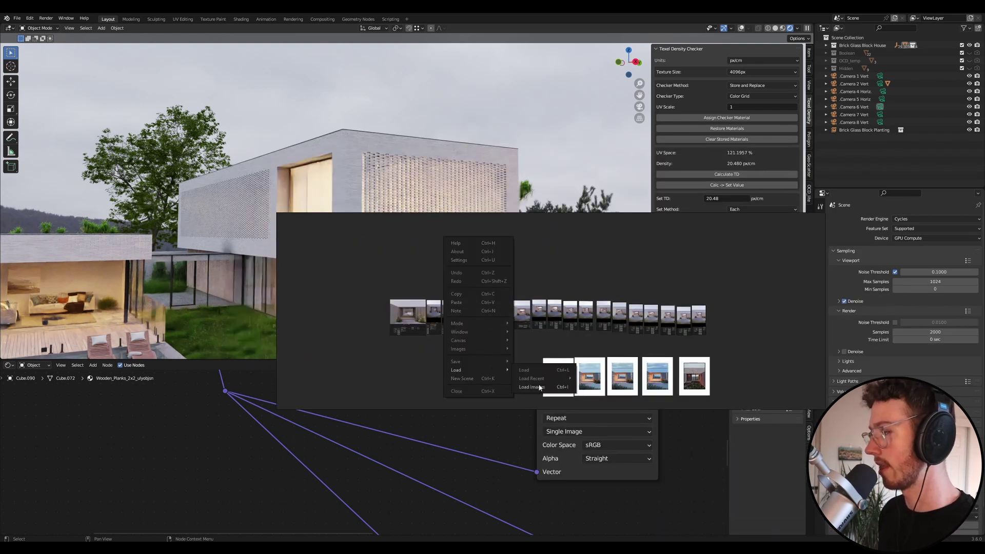
mouse_move(549, 380)
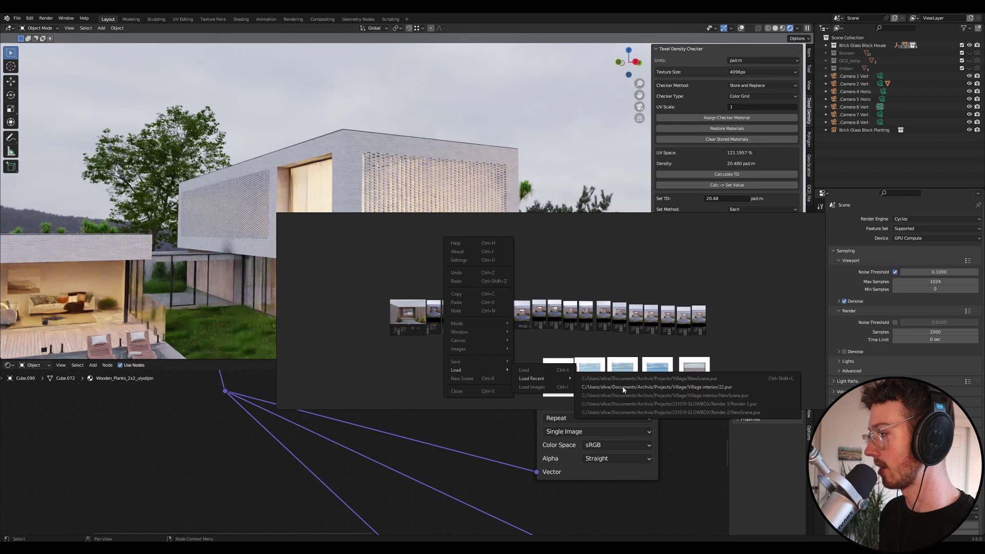
left_click(614, 382)
Step: Place the grey-sky photo directly beside the twilight image and move the reference board off the viewport
middle_click_drag(566, 358, 618, 331)
middle_click_drag(690, 320, 749, 334)
scroll(462, 342, "down", 2)
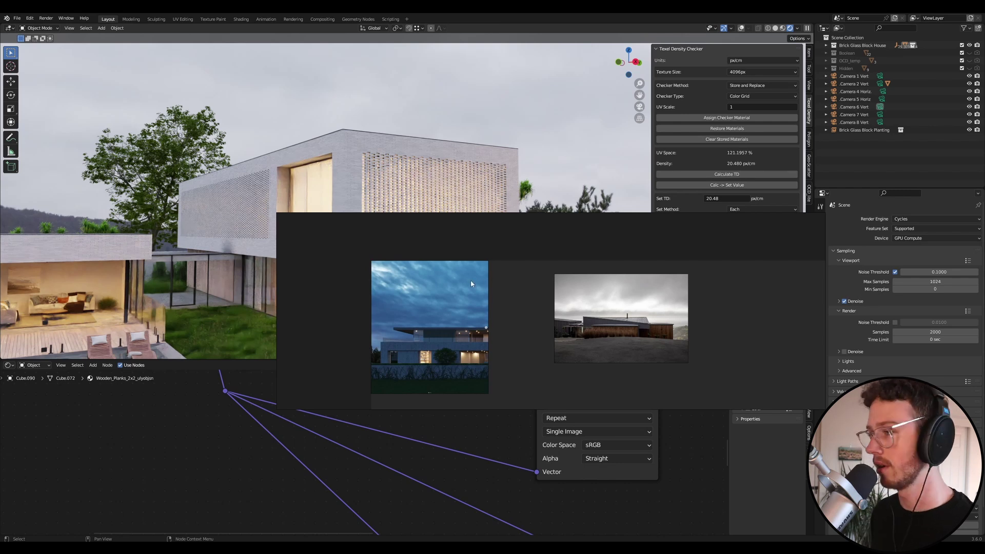
left_click_drag(595, 298, 528, 282)
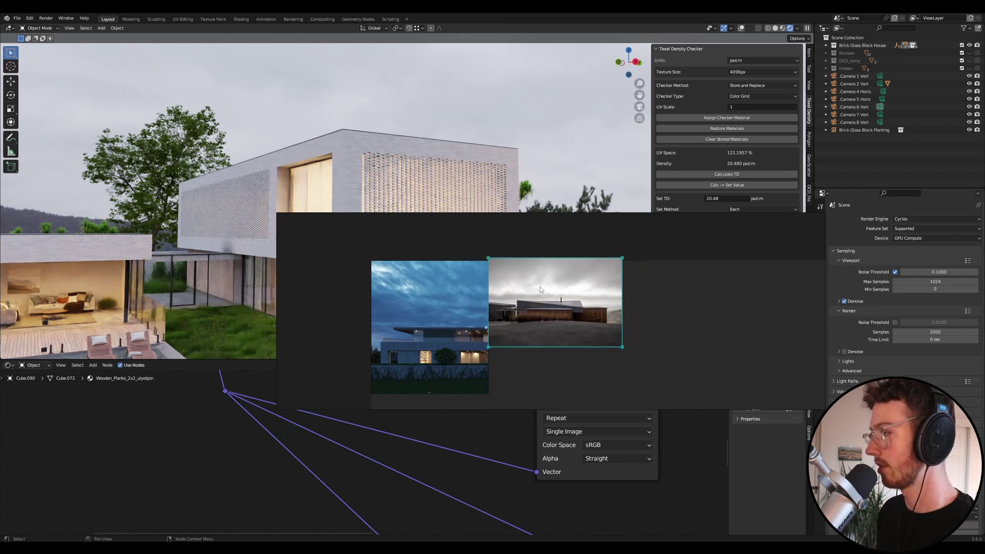
right_click_drag(432, 244, 741, 457)
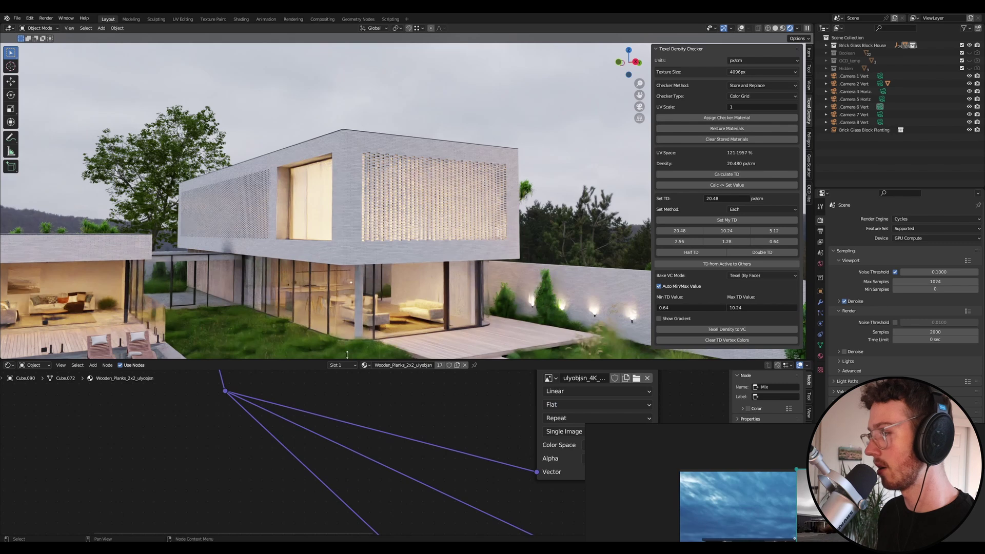
Step: Show the World nodes in the shader editor and set the Mapping node's Z rotation to 0°
left_click(35, 365)
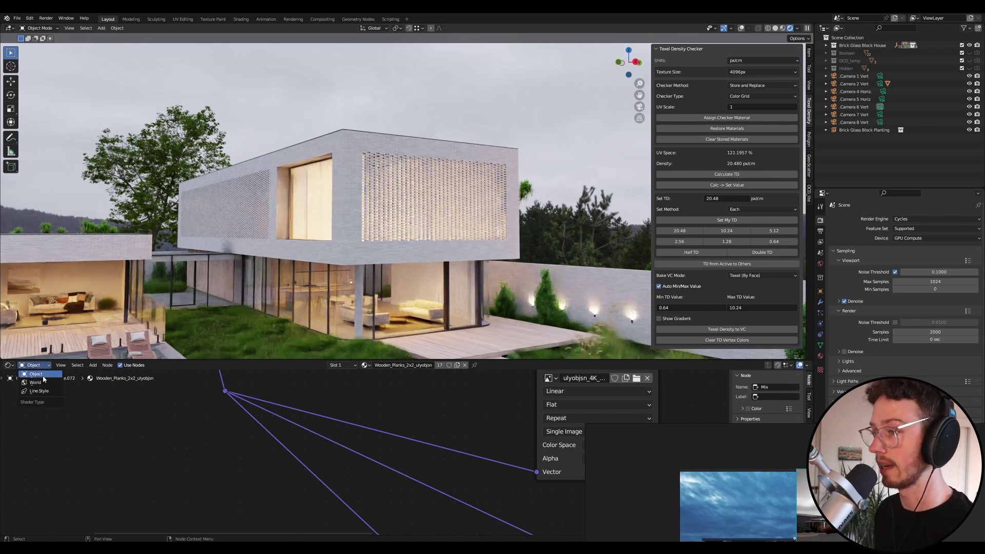
left_click(36, 382)
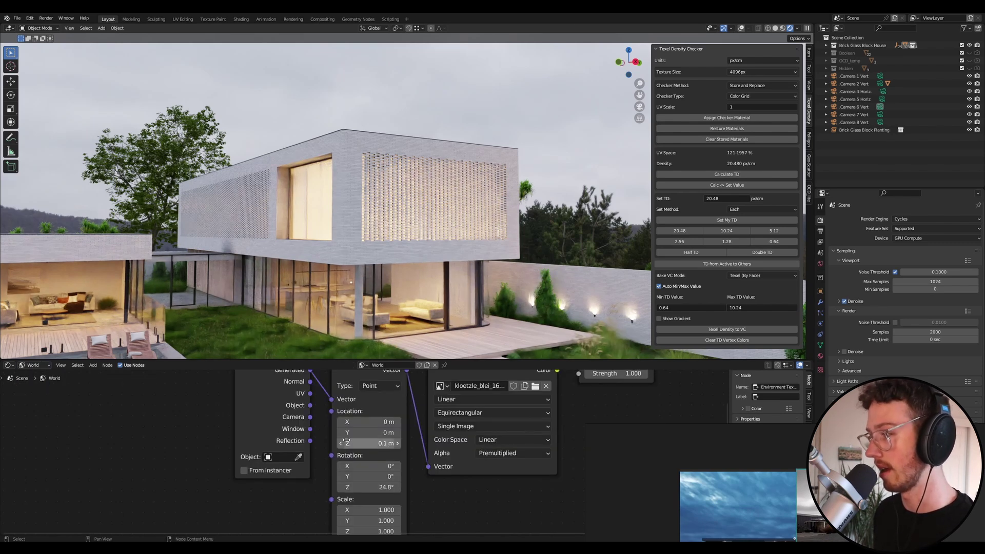
middle_click_drag(346, 442, 295, 471)
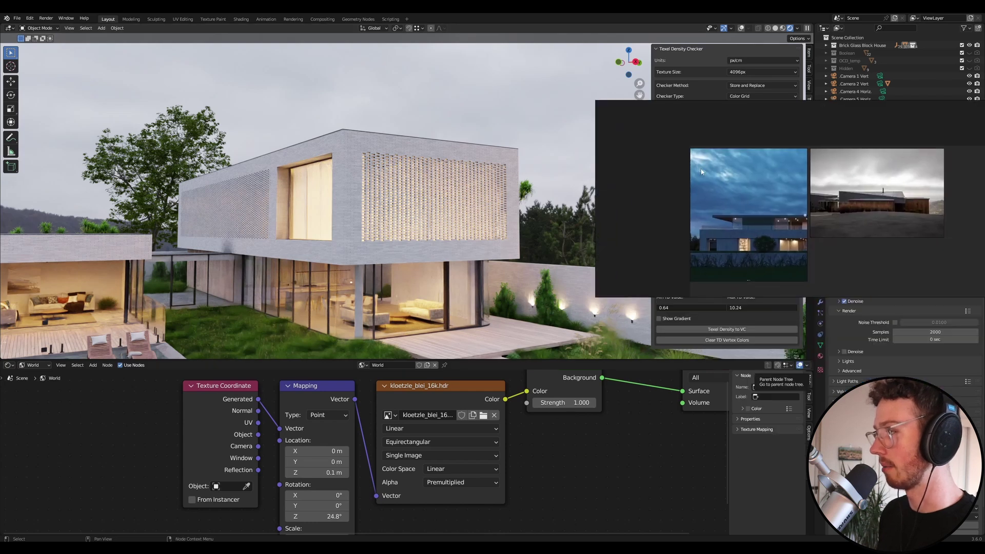
left_click(333, 514)
type("0")
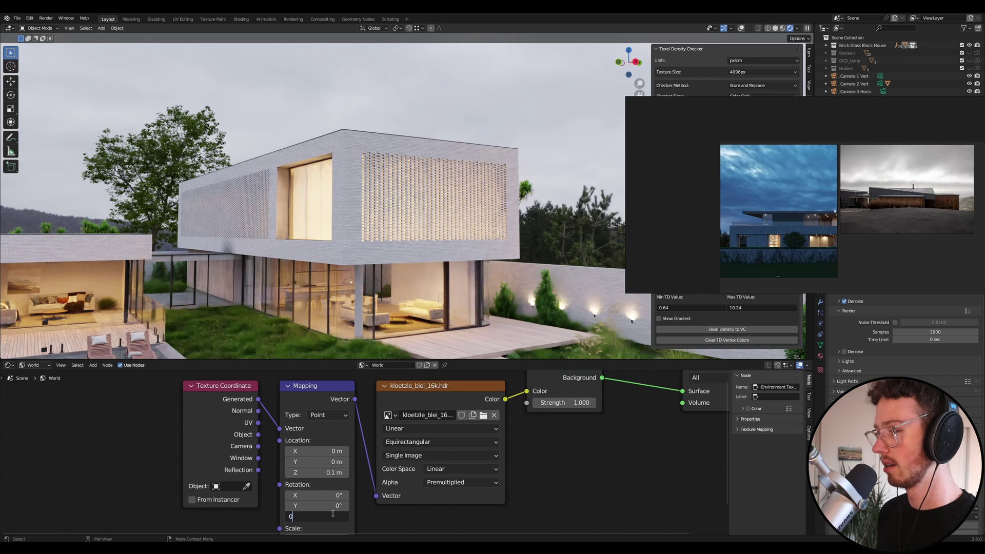
key("Return")
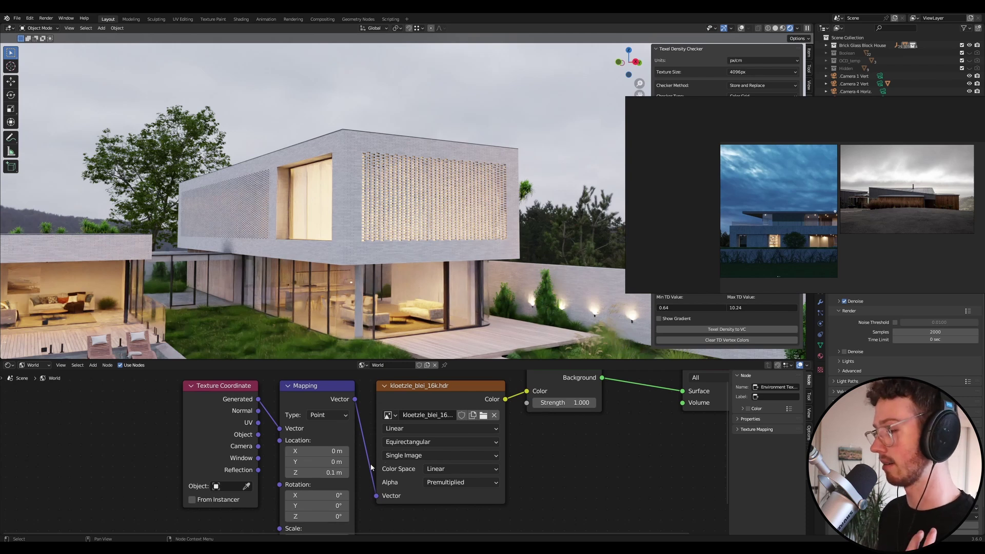
Step: Delete the Texture Coordinate, Mapping and kloetzle_blei_16k.hdr environment texture nodes from the World shader
scroll(364, 466, "down", 3)
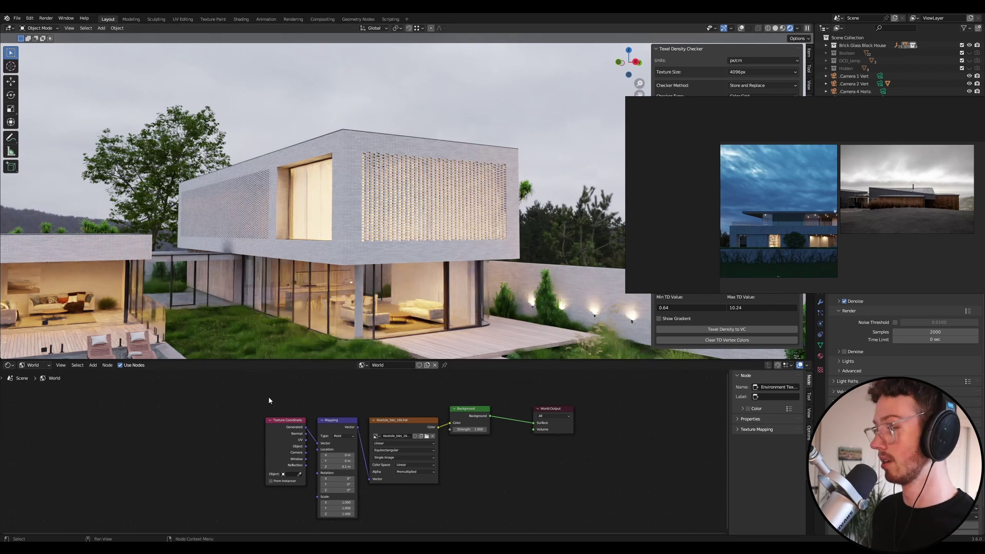
left_click_drag(242, 402, 442, 498)
key("x")
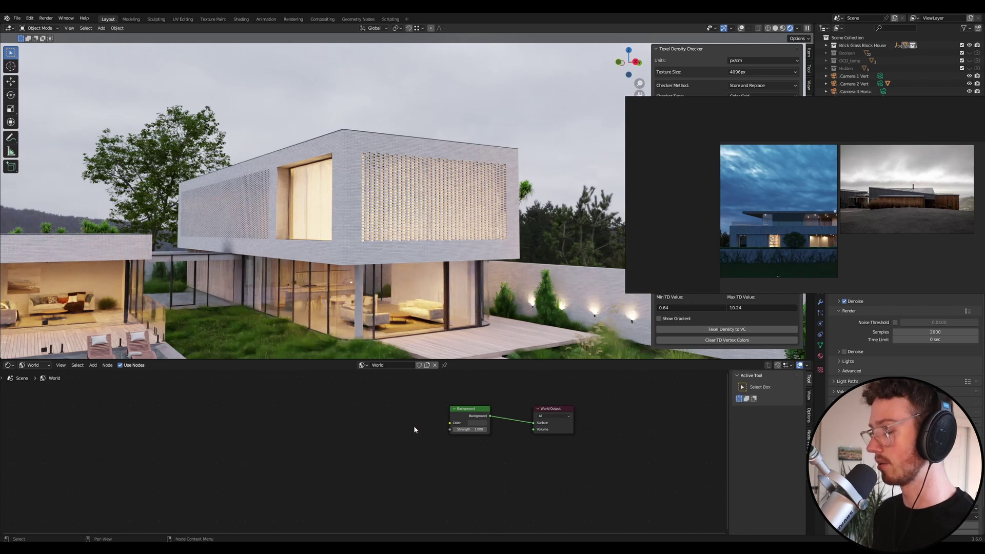
Step: Switch the shader editor to the object material's nodes and back to the World nodes
left_click(30, 365)
left_click(27, 365)
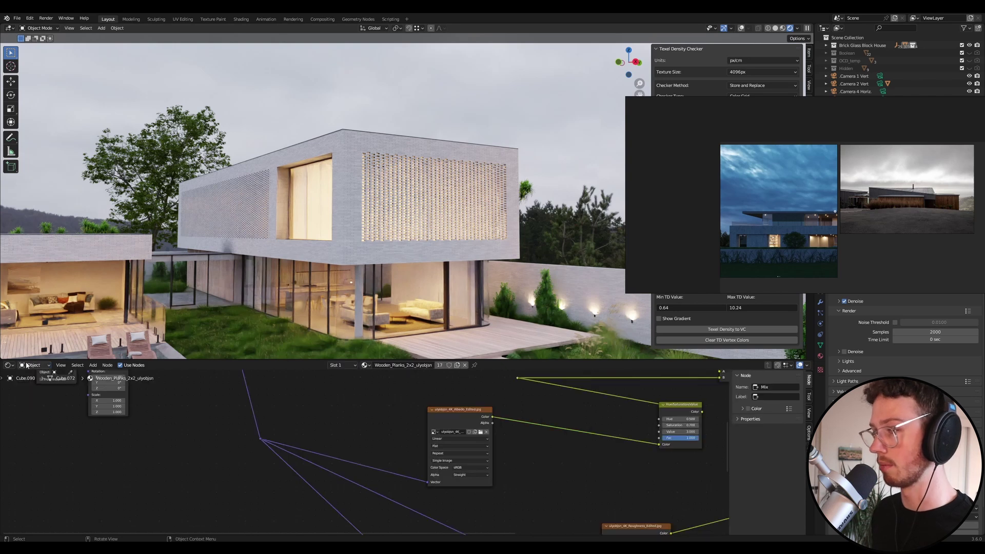
left_click(27, 365)
left_click(55, 389)
scroll(556, 431, "up", 8)
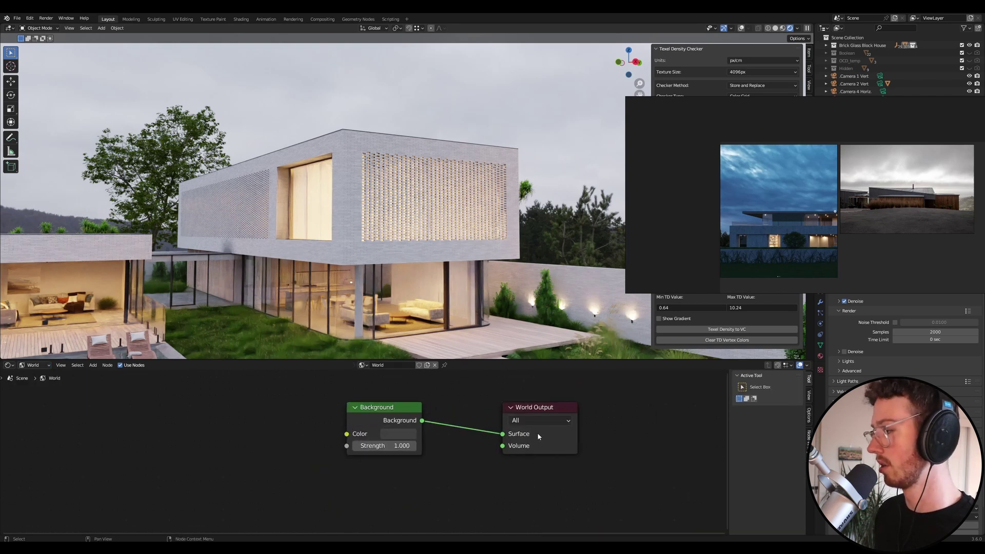
Step: Reposition the World Output and Background nodes lower in the World node tree
middle_click_drag(537, 432, 529, 454)
left_click(399, 443)
left_click_drag(400, 444, 416, 454)
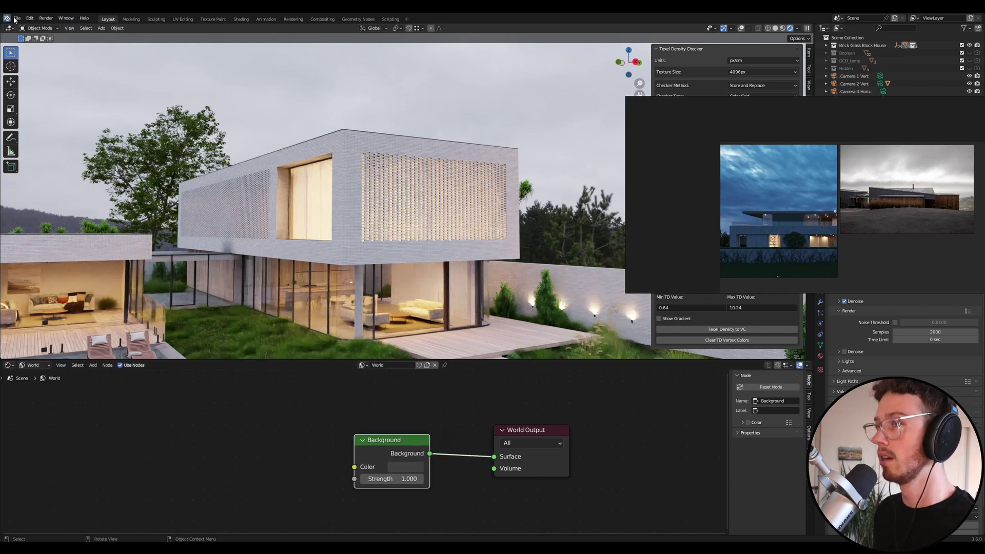
Step: Search the add-ons in the preferences for "node" and expand the Node Wrangler details
left_click(29, 18)
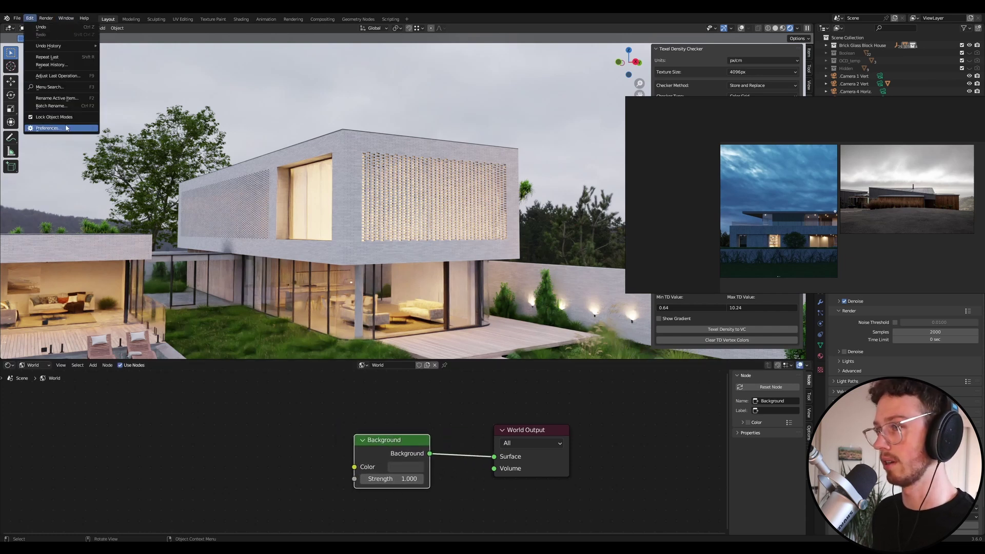
left_click(65, 128)
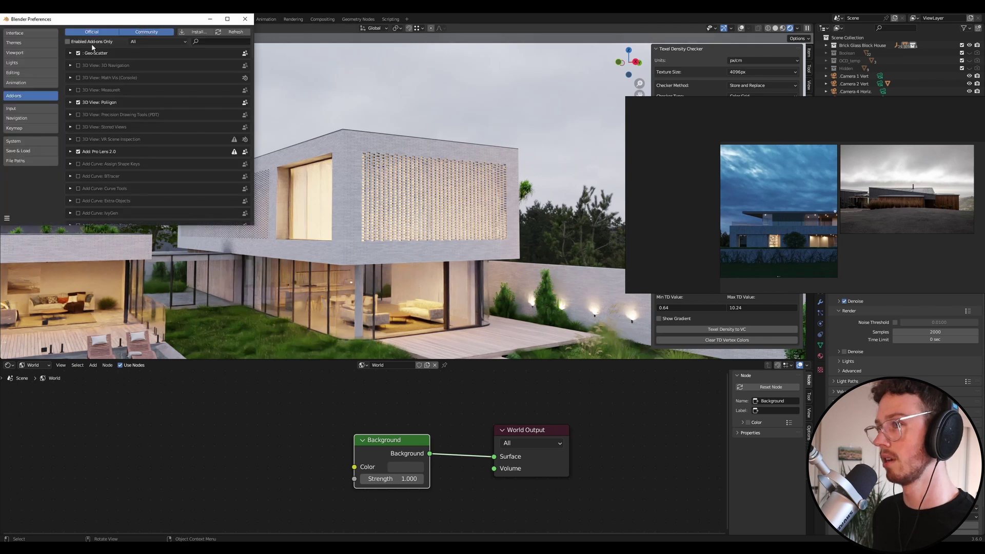
left_click(215, 42)
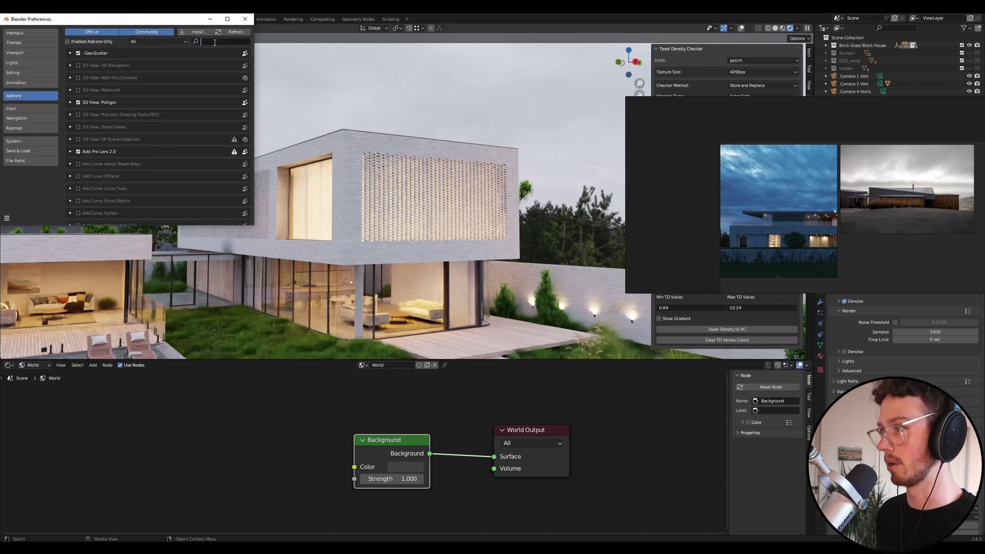
type("node")
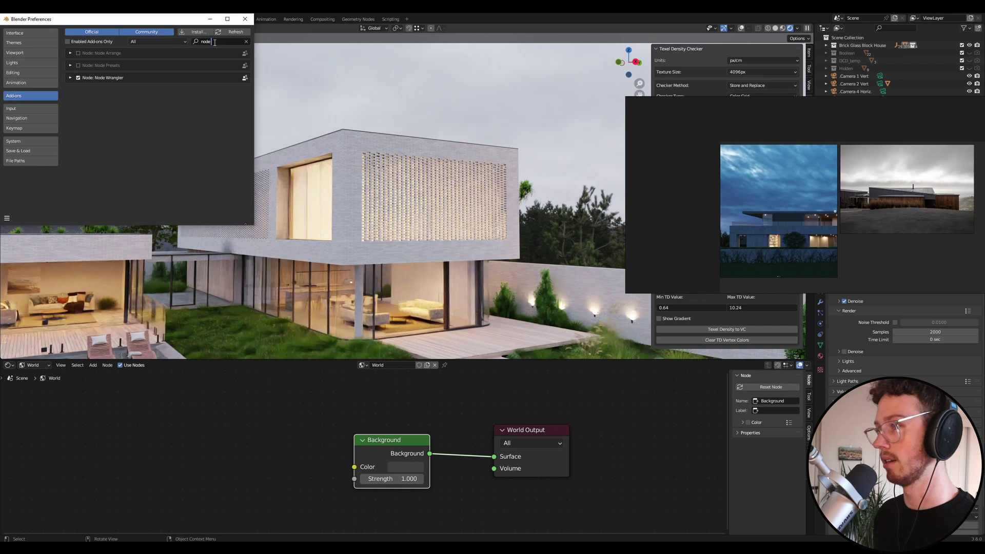
left_click(69, 79)
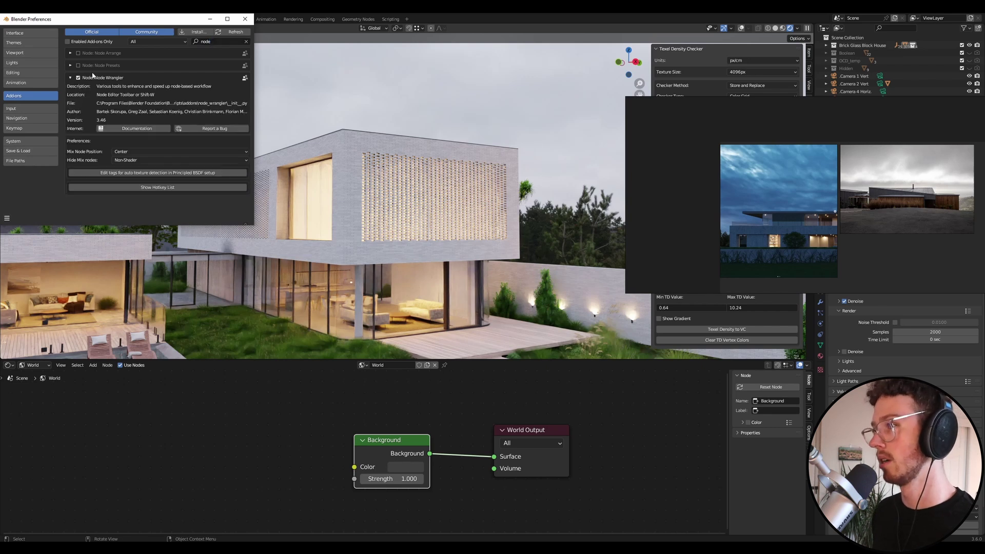
Step: Close the preferences and add an Environment Texture node feeding the Background node's Color in the World shader
left_click(245, 19)
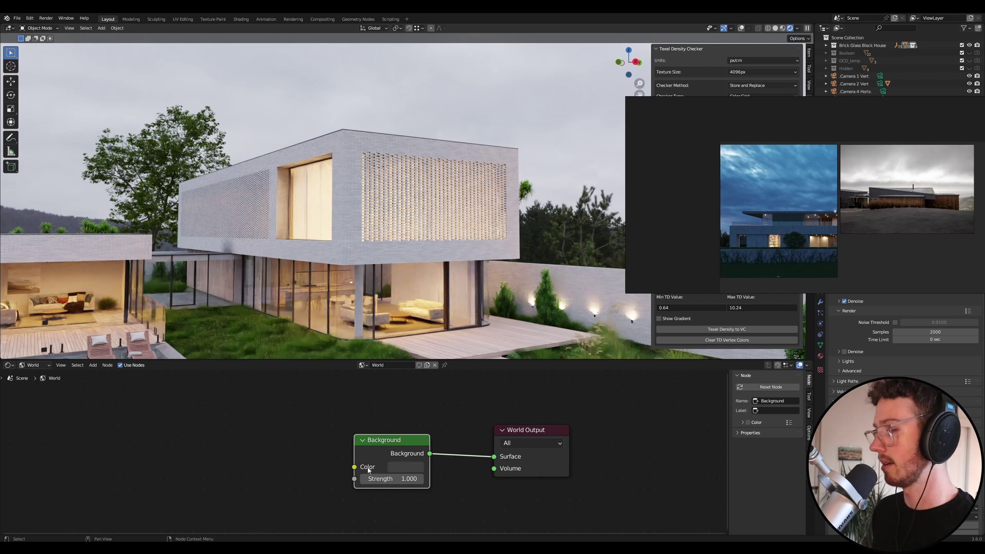
left_click_drag(355, 466, 235, 457)
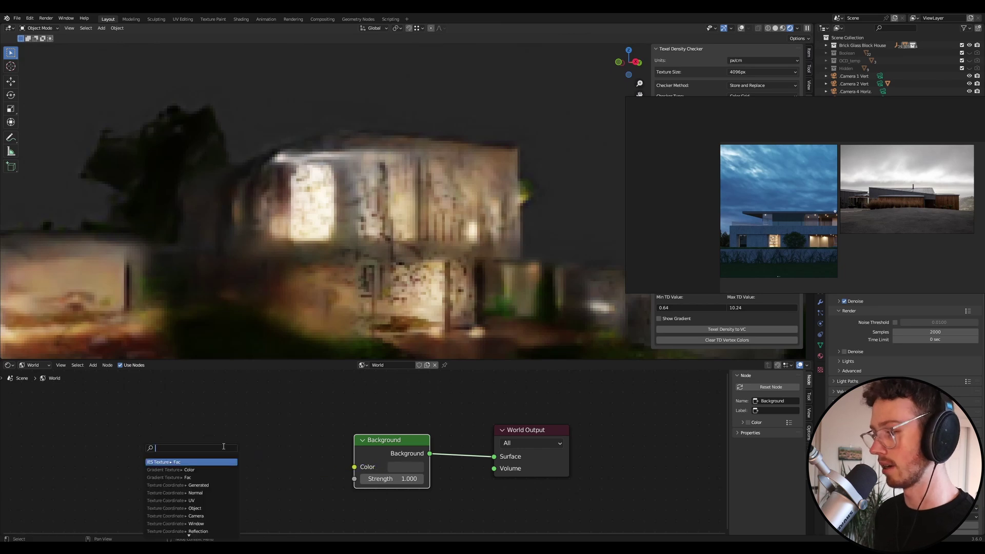
type("enviro")
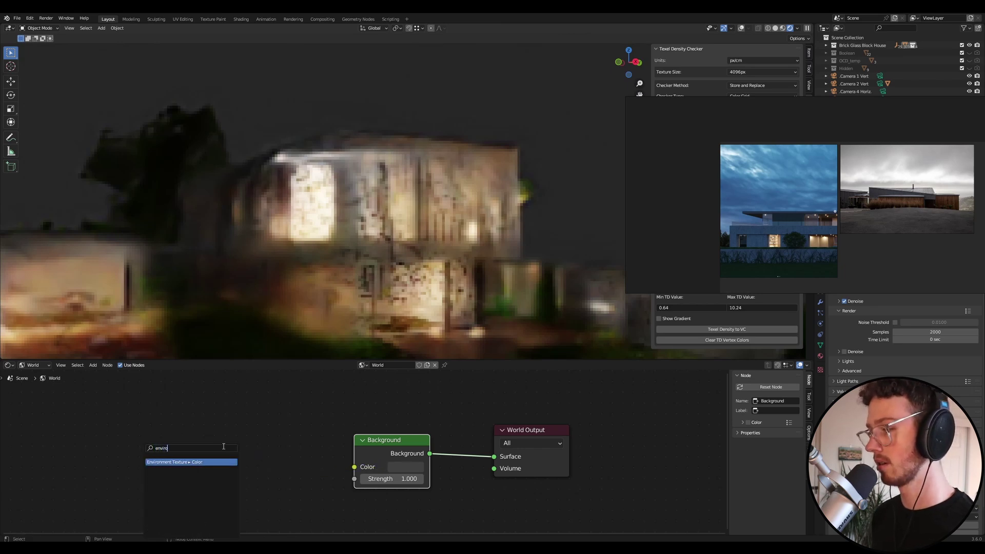
key("Return")
left_click(288, 421)
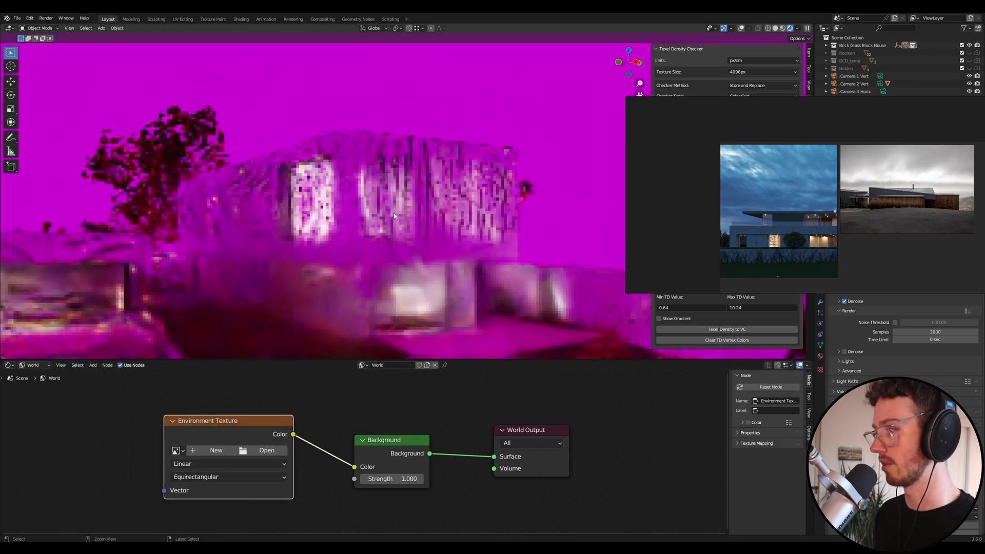
Step: Save the scene file and reposition the Environment Texture node closer to the Background node
key("ctrl+s")
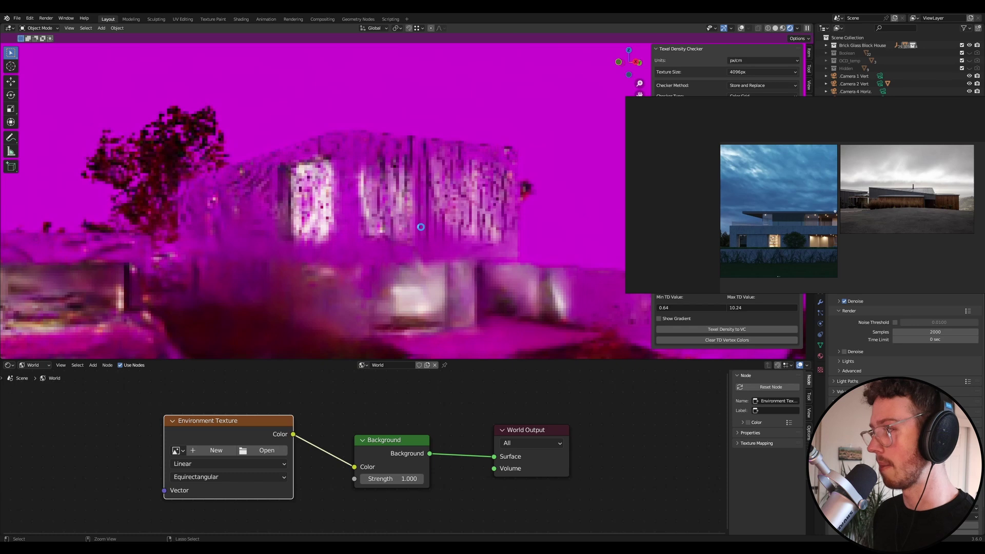
key("ctrl+s")
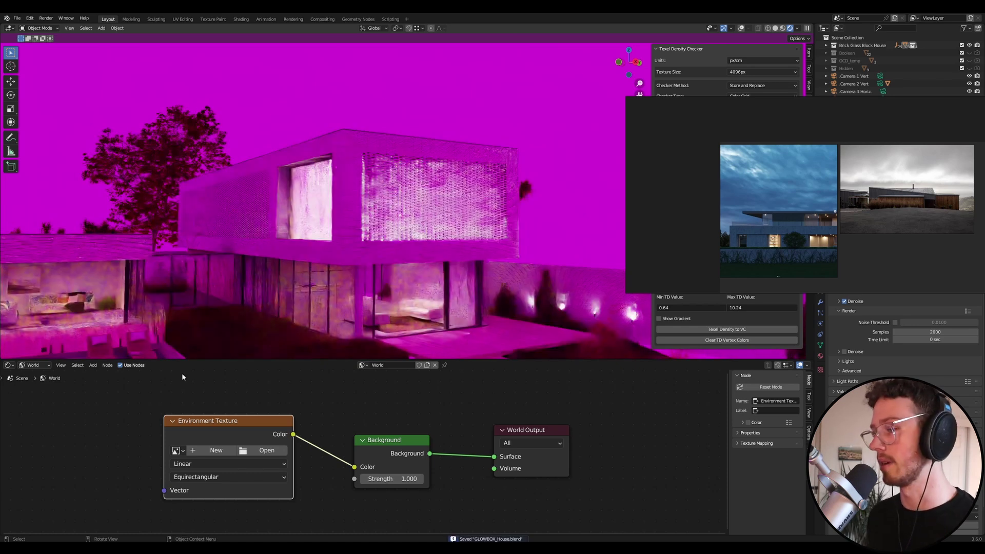
middle_click_drag(322, 426, 376, 423)
left_click_drag(272, 431, 268, 429)
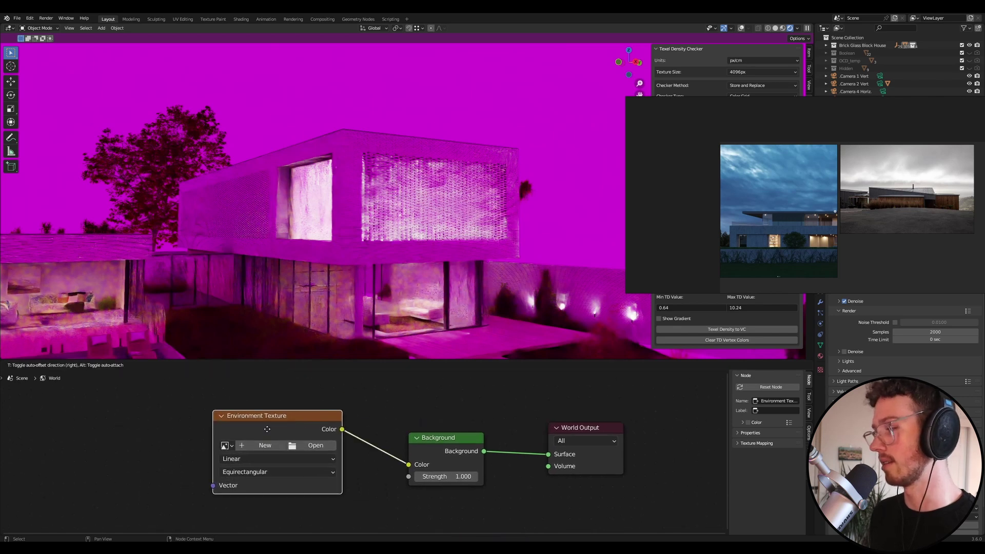
left_click(283, 441)
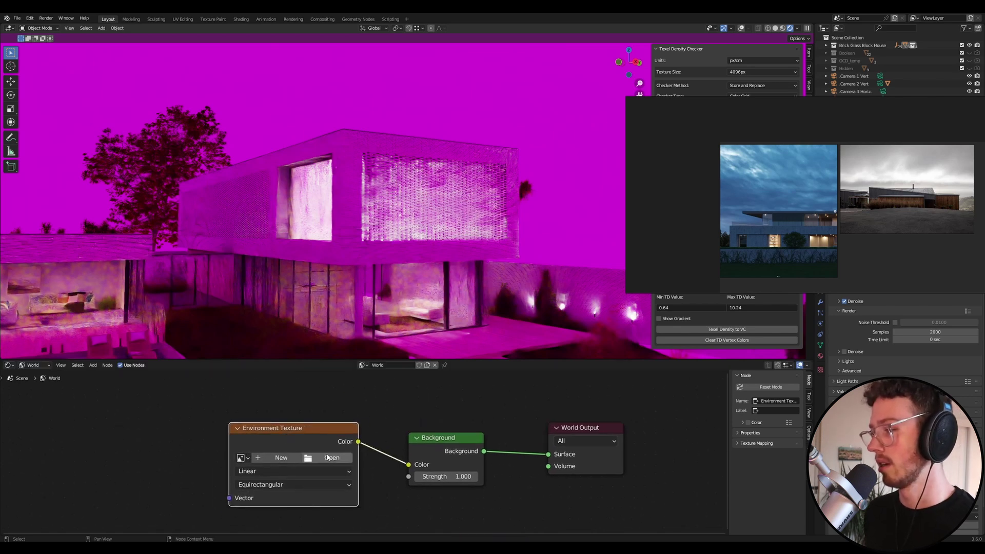
Step: Load kloetzle_blei_16k.hdr from the HDRI library's Cloudy folder into the Environment Texture node and shift that node closer to Background
left_click(329, 458)
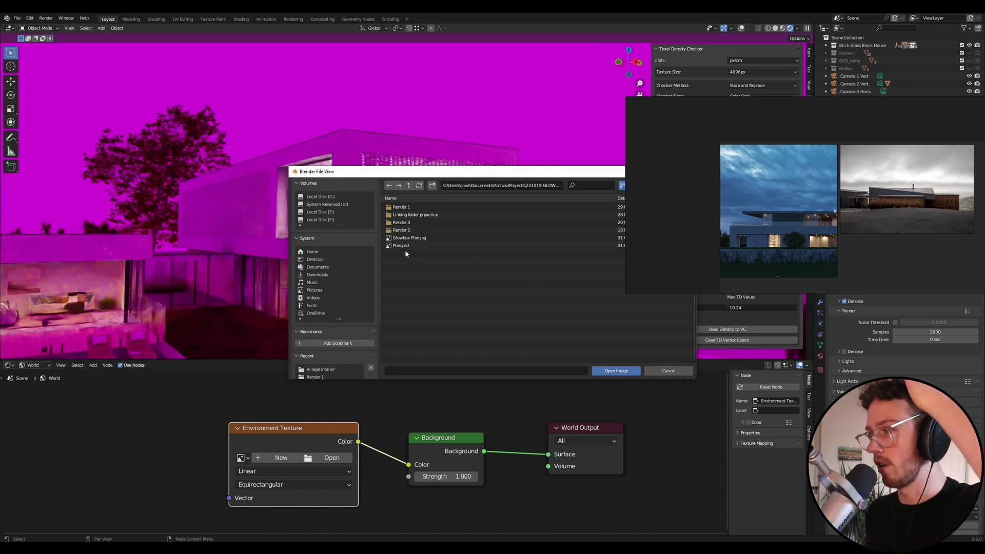
scroll(362, 304, "down", 2)
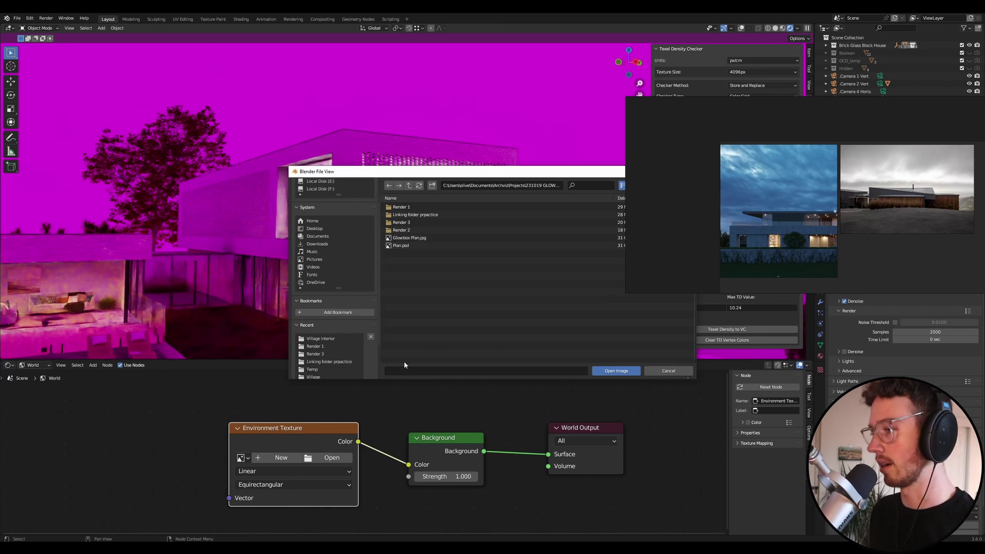
scroll(355, 367, "down", 2)
scroll(326, 347, "down", 1)
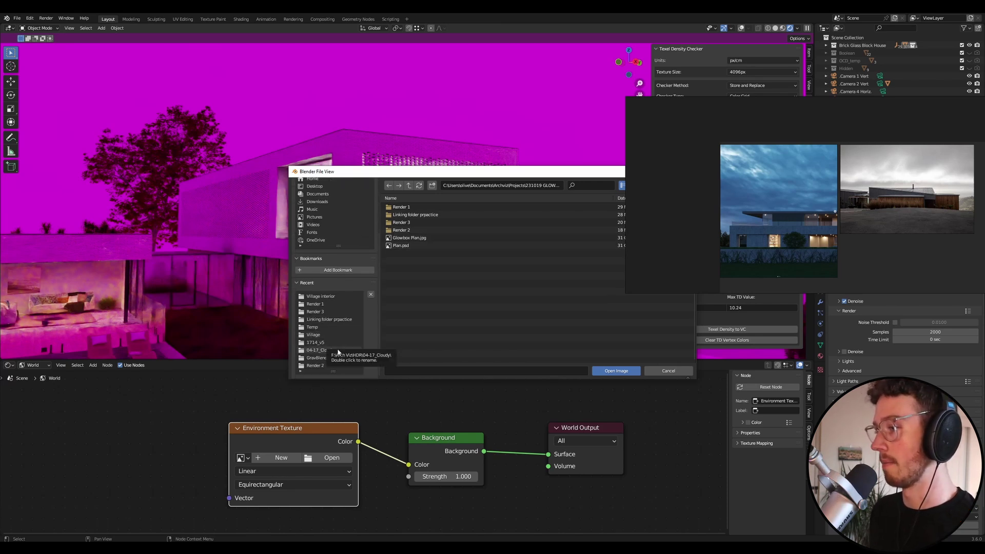
left_click(336, 350)
left_click(409, 185)
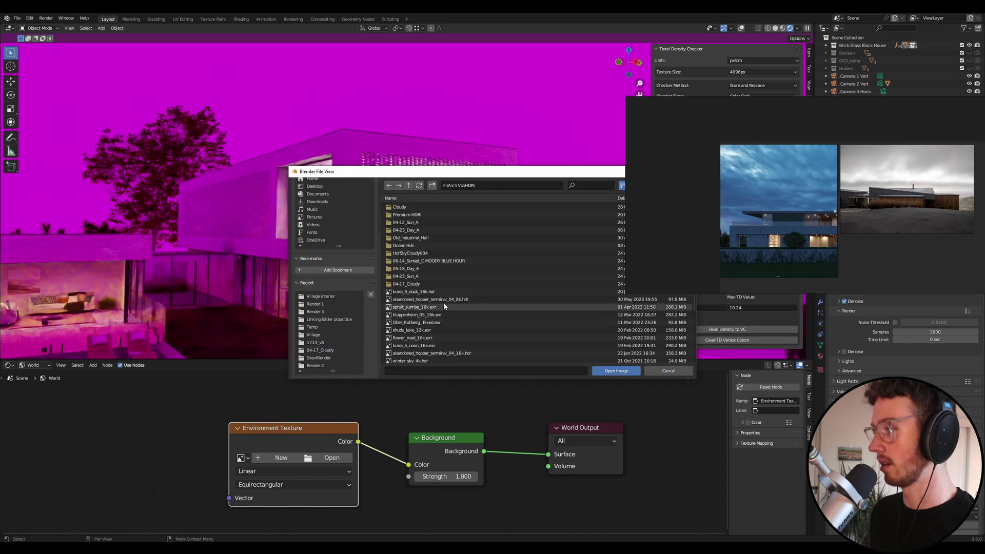
scroll(443, 323, "down", 2)
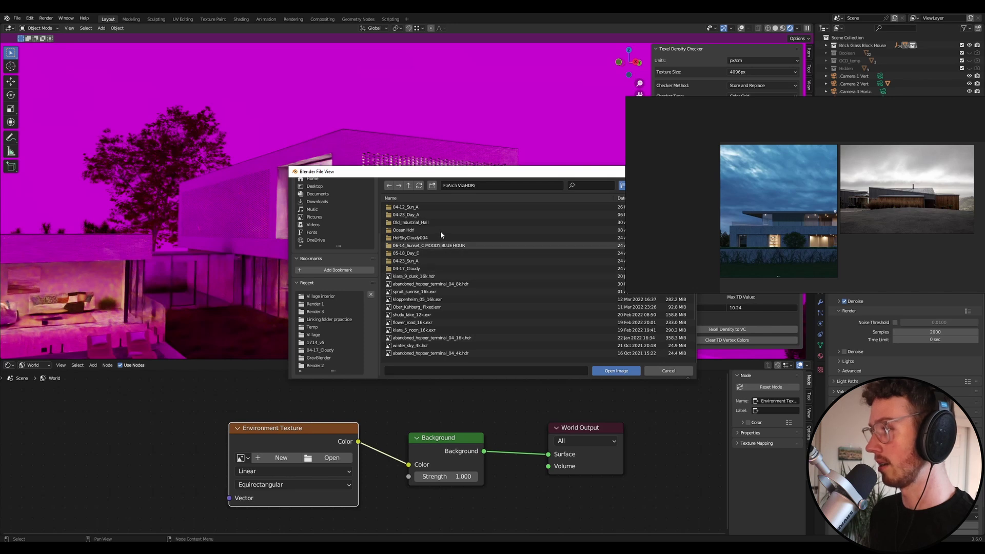
left_click(416, 199)
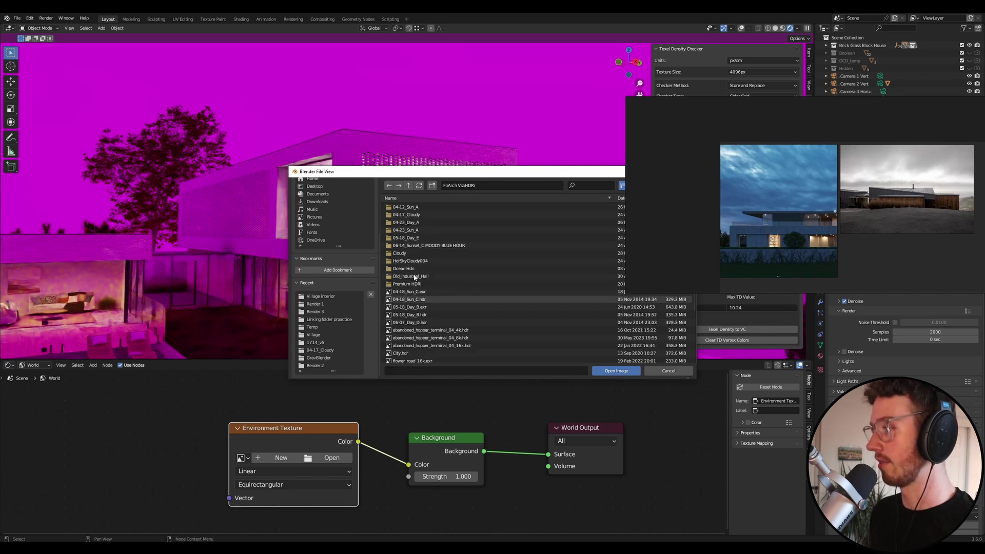
double_click(413, 253)
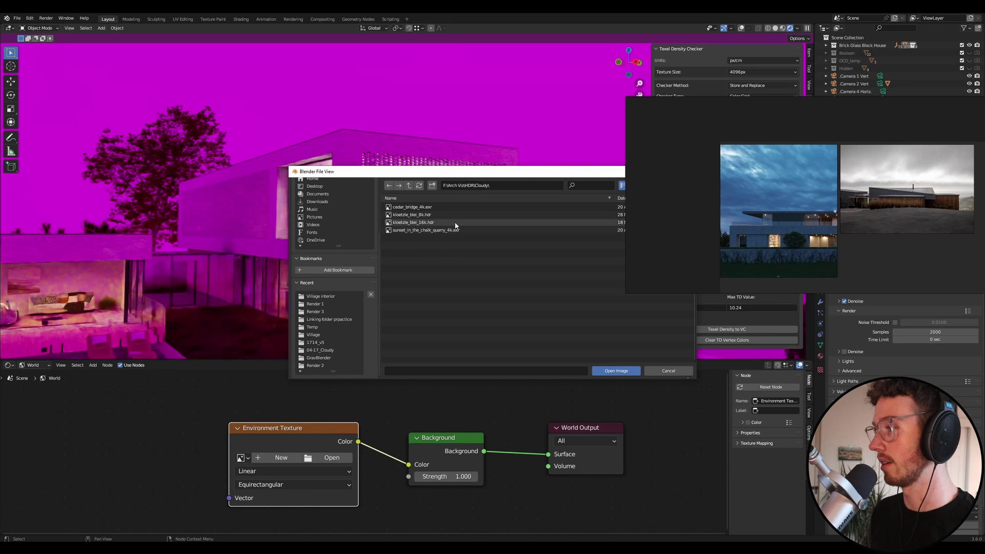
double_click(455, 226)
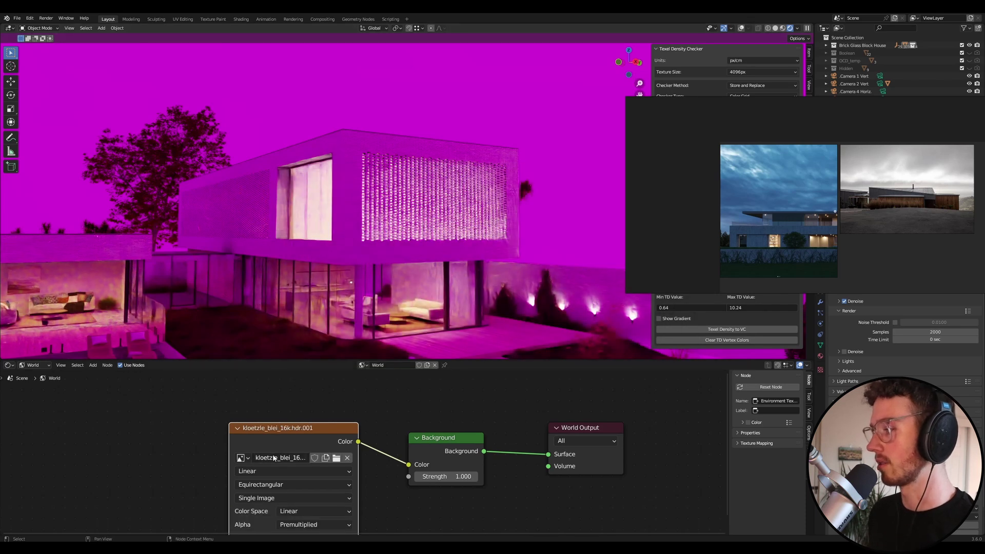
mouse_move(285, 429)
left_mouse_down()
mouse_move(334, 437)
mouse_move(302, 431)
left_mouse_up()
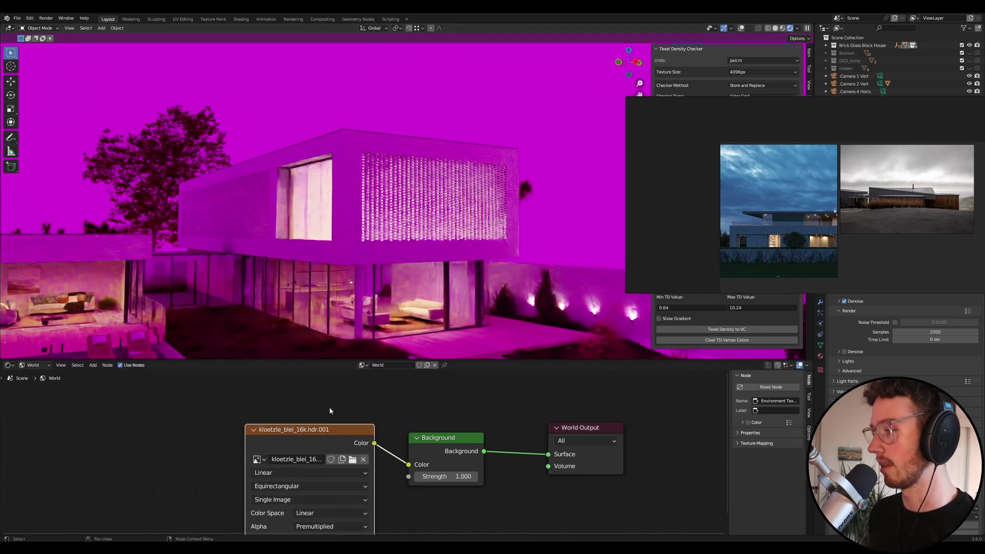
middle_click_drag(271, 436, 300, 418)
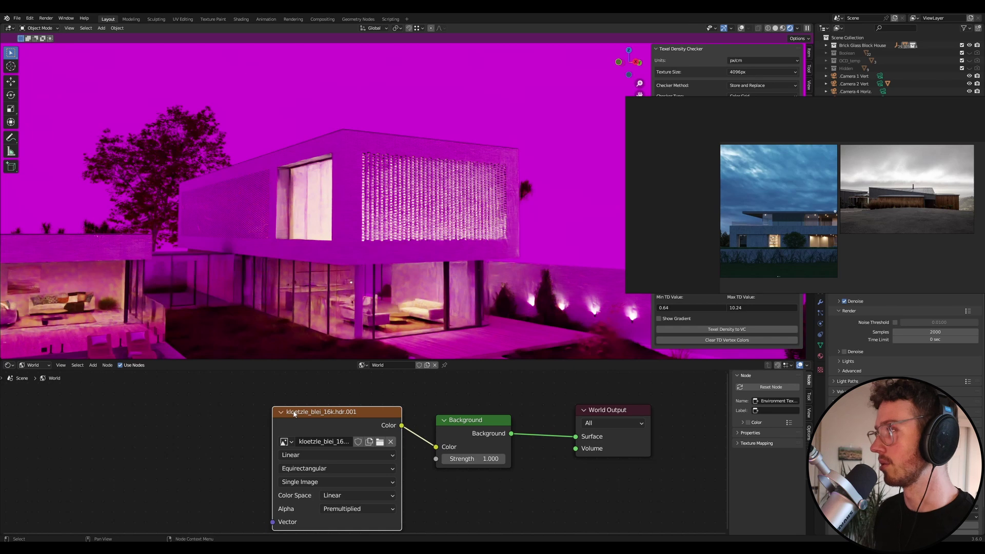
Step: Widen the reference board and examine the blue-hour and overcast house photos for their sky and lighting
middle_click_drag(846, 164, 807, 132)
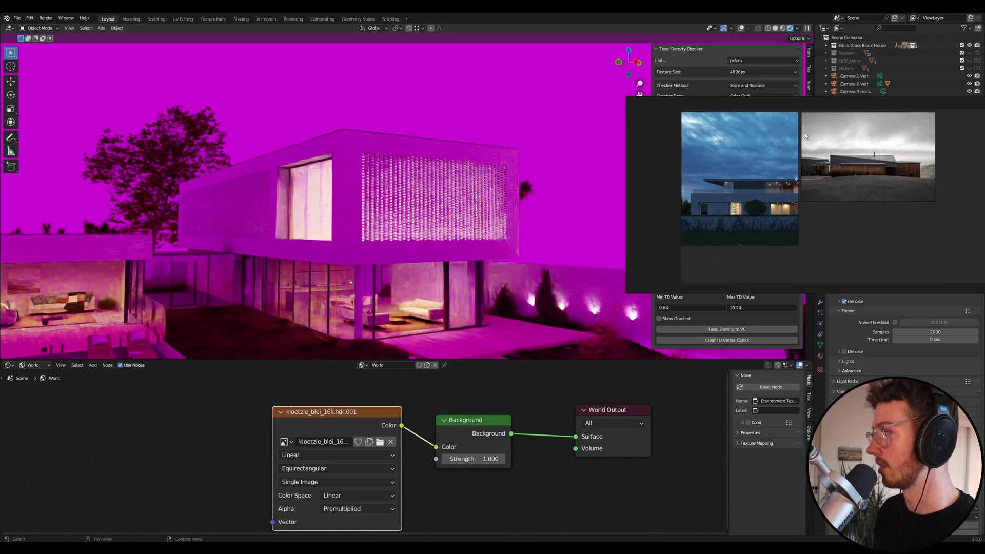
scroll(893, 129, "up", 2)
scroll(892, 132, "up", 3)
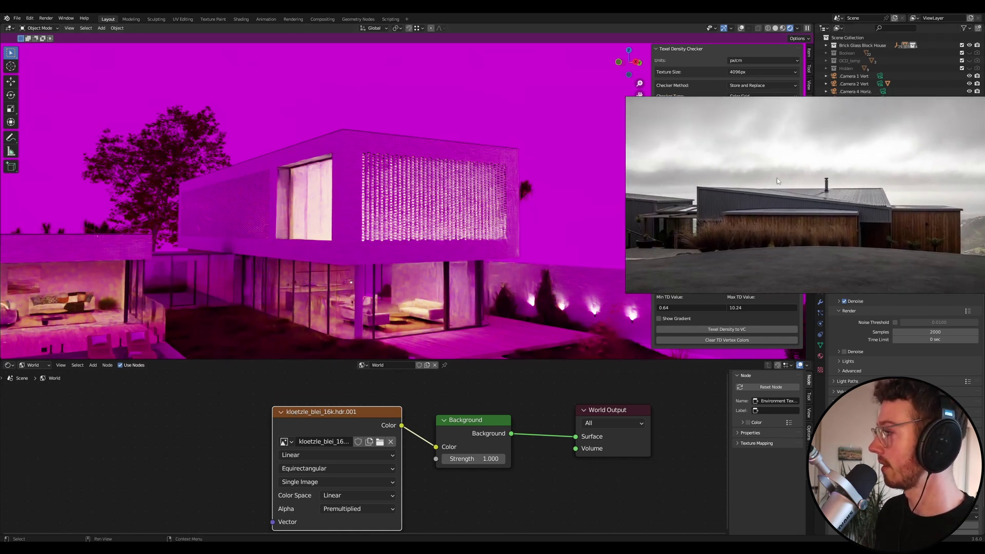
scroll(795, 211, "down", 1)
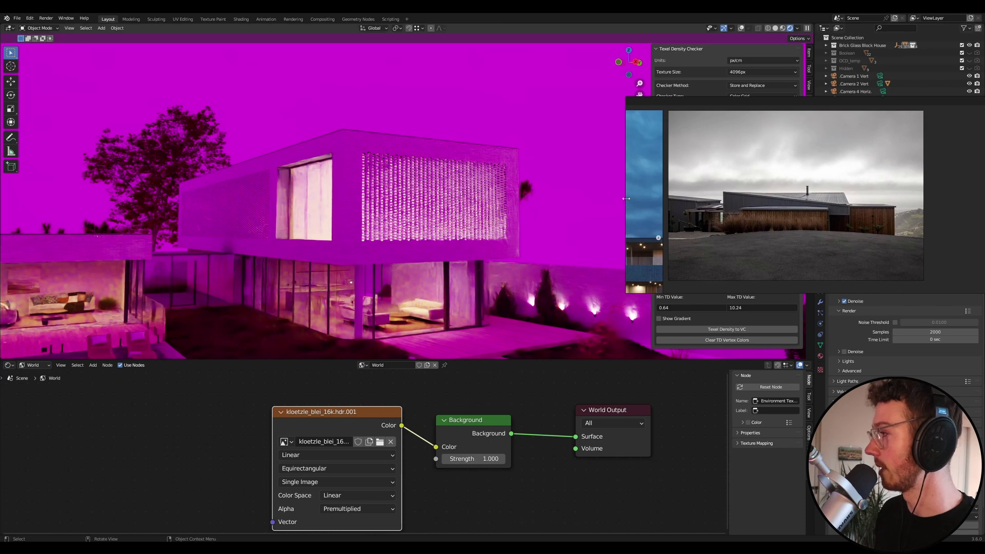
left_click_drag(625, 198, 402, 200)
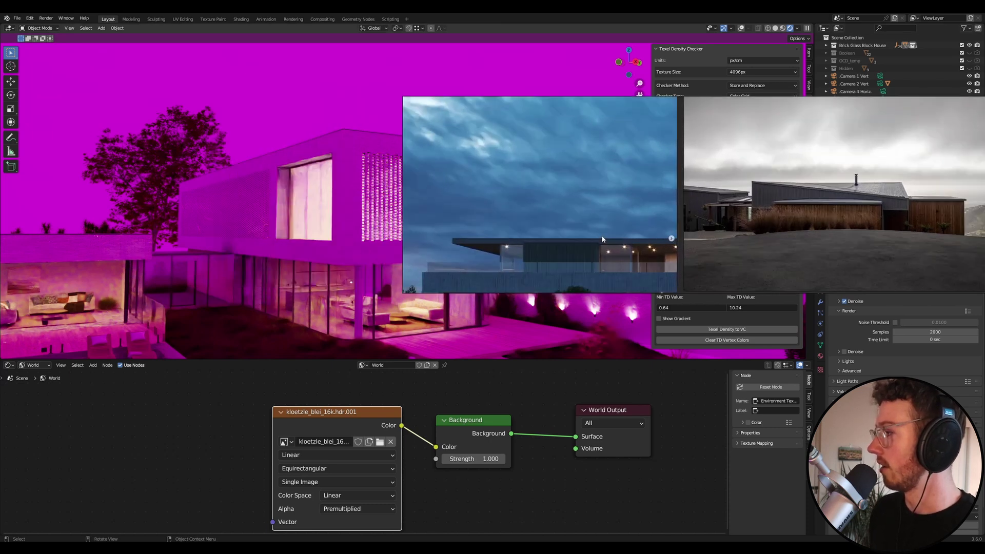
scroll(602, 239, "down", 2)
middle_click_drag(602, 239, 653, 202)
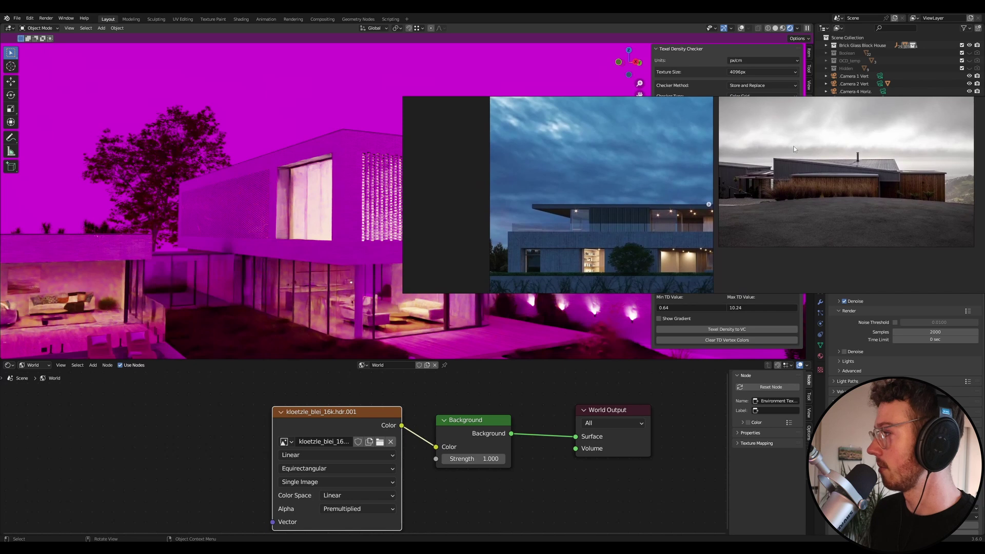
middle_click_drag(593, 239, 559, 207)
scroll(823, 140, "up", 4)
middle_click_drag(824, 139, 928, 181)
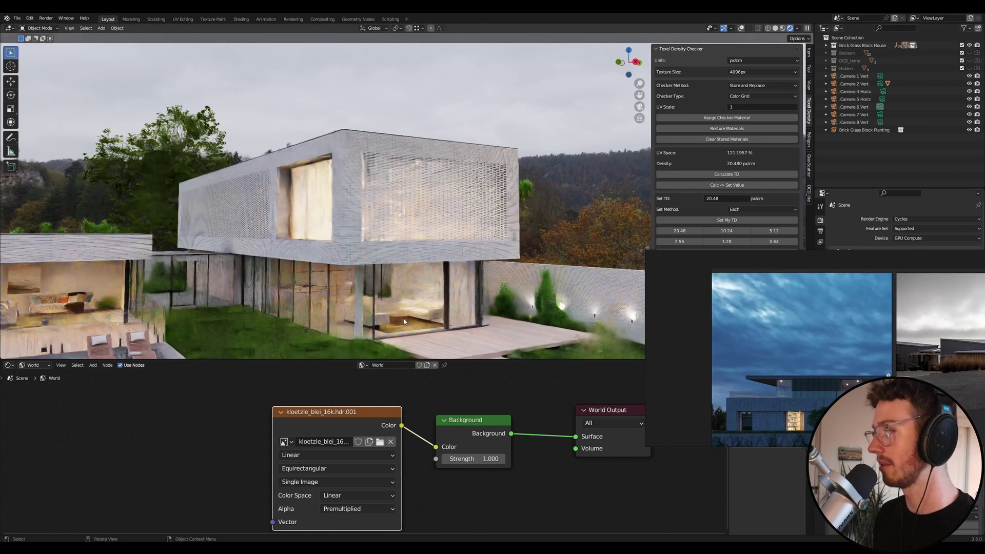
Step: Hide the Brick Glass Block Planting collection in the viewport and save the file
left_click(969, 130)
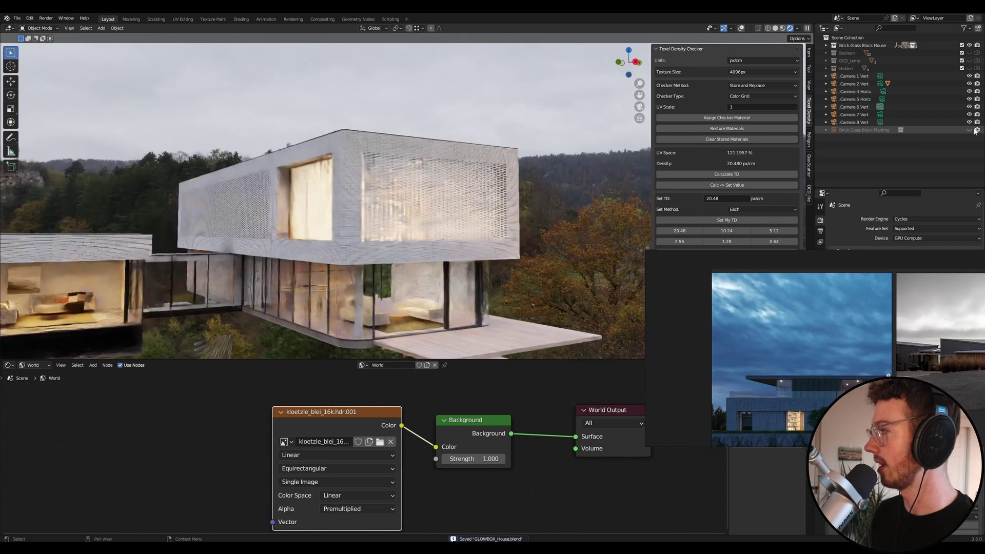
key("ctrl+s")
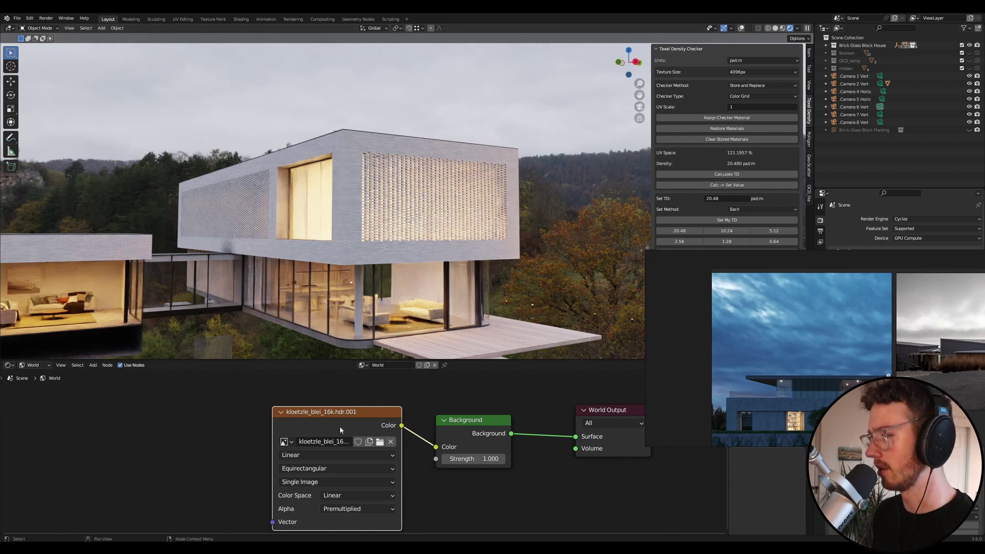
Step: Add Texture Coordinate and Mapping nodes to the kloetzle_blei_16k.hdr environment texture with Node Wrangler and arrange the World node chain
mouse_move(340, 426)
left_mouse_down()
mouse_move(430, 463)
mouse_move(342, 424)
mouse_move(349, 414)
left_mouse_up()
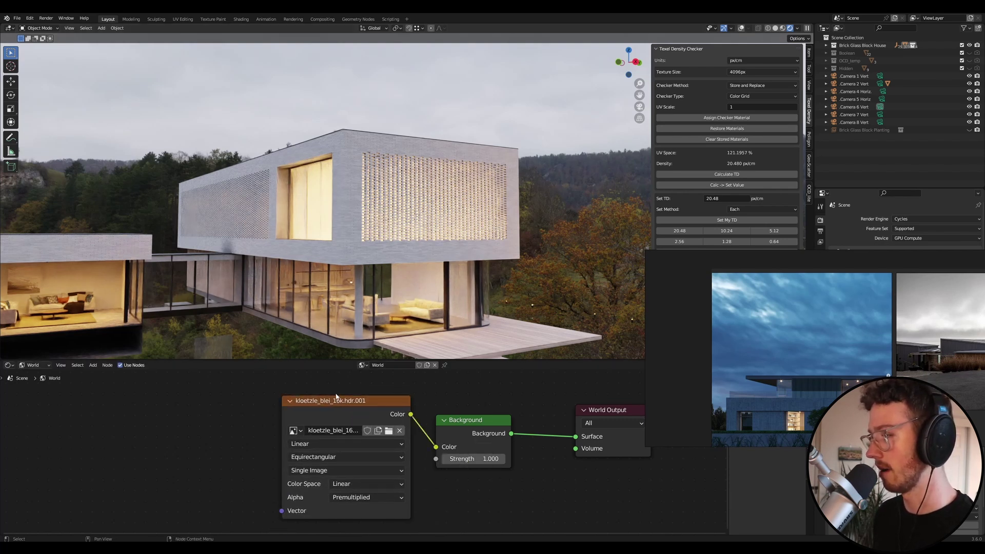
left_click(344, 402)
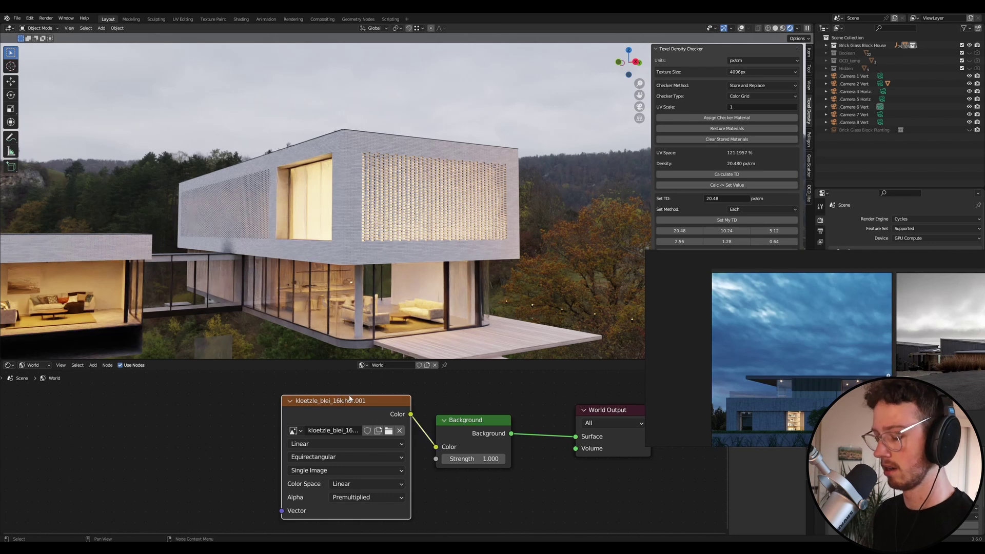
left_click_drag(362, 395, 338, 398)
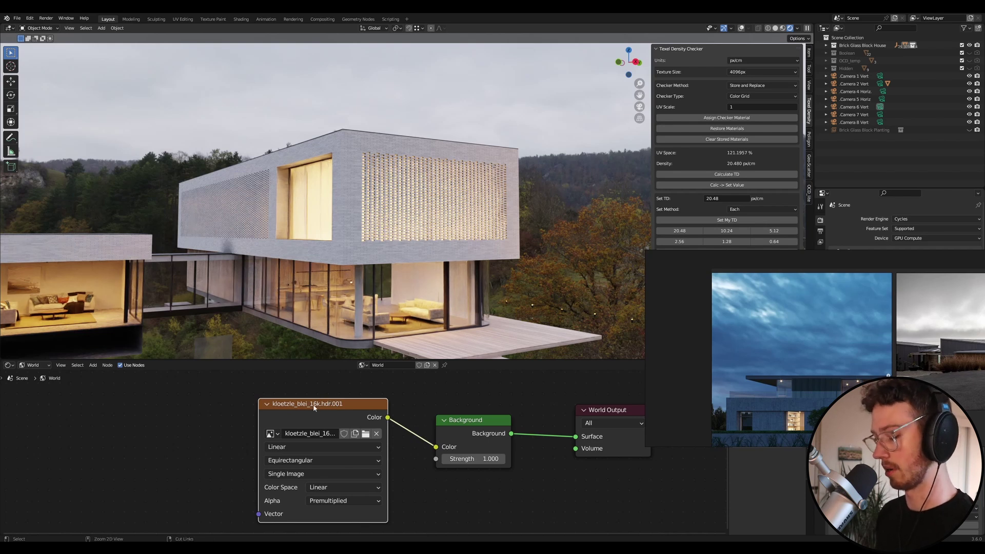
key("ctrl+t")
middle_click_drag(98, 409, 196, 388)
left_click_drag(301, 413, 257, 394)
scroll(368, 399, "down", 1)
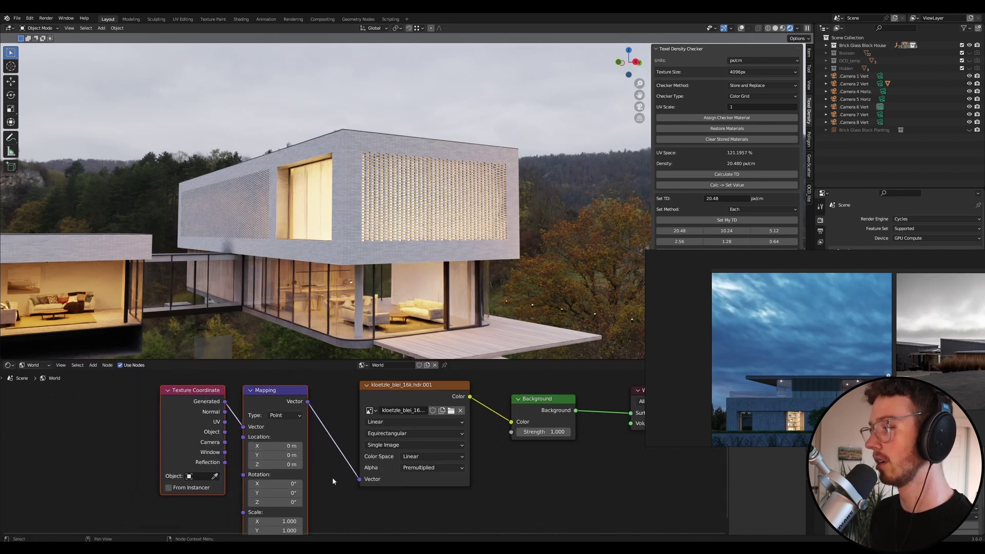
scroll(333, 481, "down", 2)
left_click(327, 508)
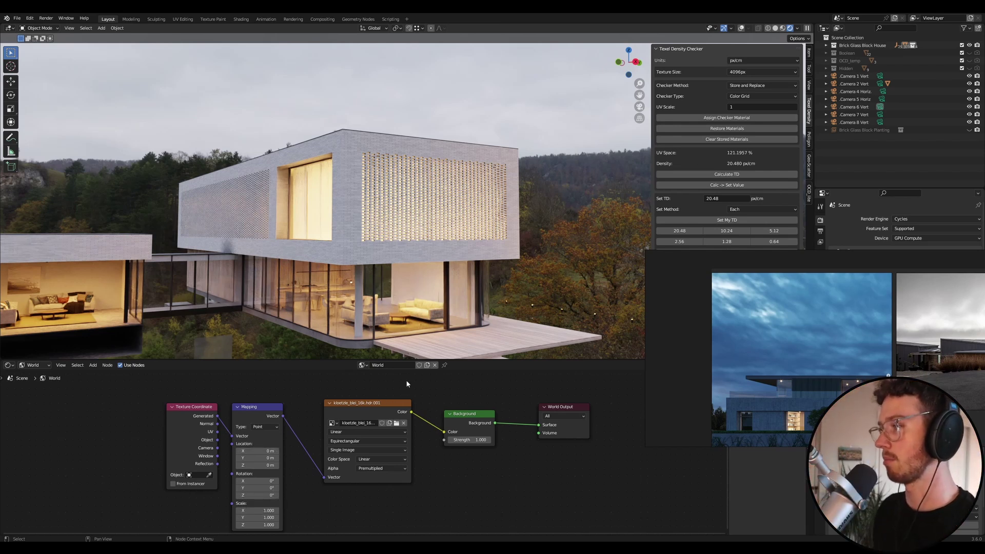
Step: Change the Mapping node's Z rotation to rotate the HDRI around the house
left_click(253, 494)
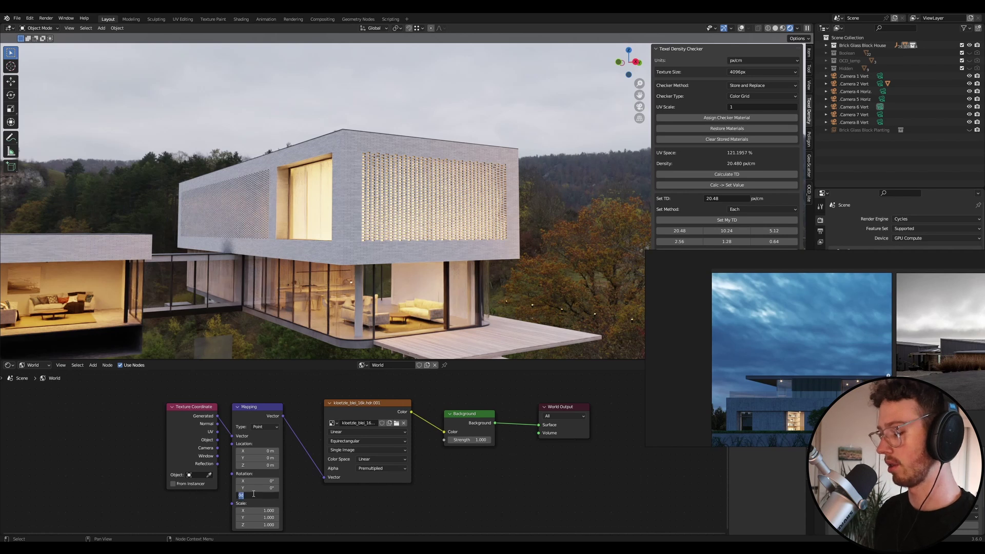
key("Return")
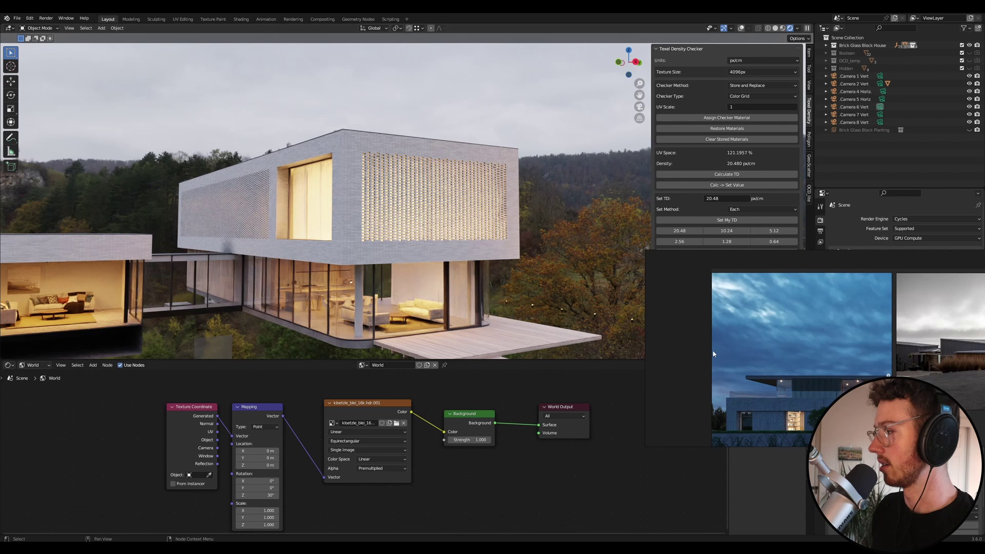
Step: Move the Snipping Tool window below the viewport and narrow the reference board to uncover the house view
right_click_drag(778, 337, 665, 185)
scroll(658, 196, "down", 5)
scroll(653, 203, "down", 2)
middle_click_drag(671, 199, 655, 199)
scroll(661, 197, "up", 2)
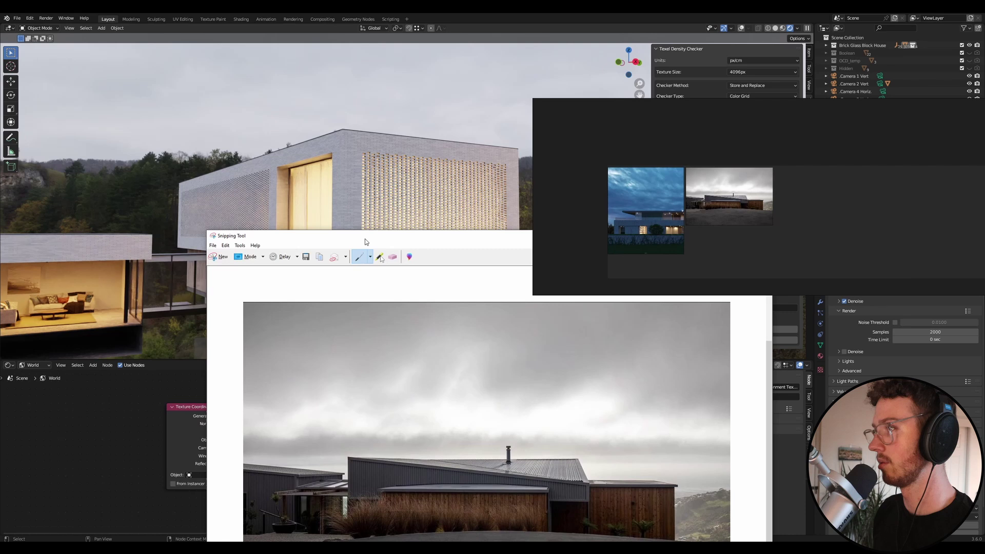
left_click_drag(267, 58, 371, 415)
left_click_drag(533, 166, 759, 164)
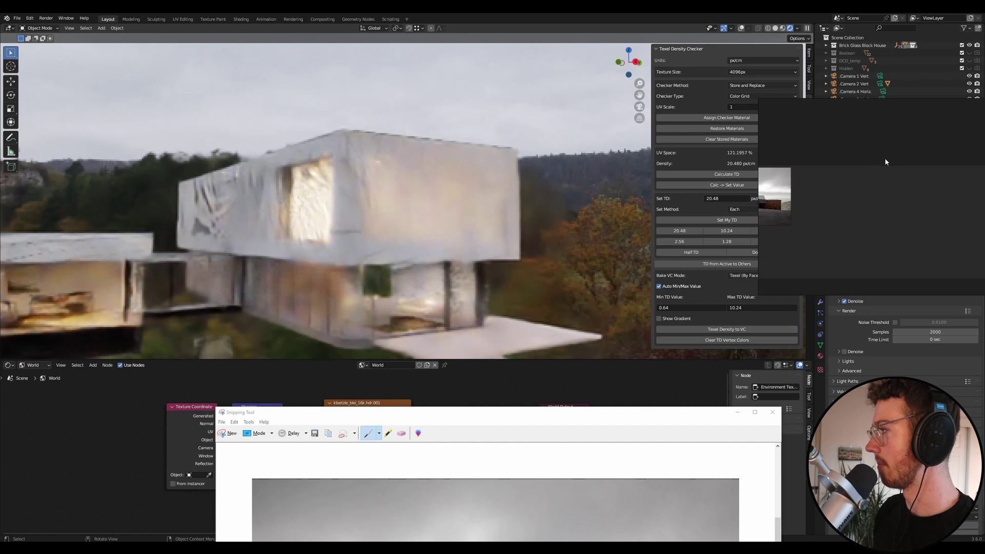
Step: View the scene through the Camera 1 Vert camera, keeping the reference board clear of the house view
left_click_drag(885, 158, 533, 158)
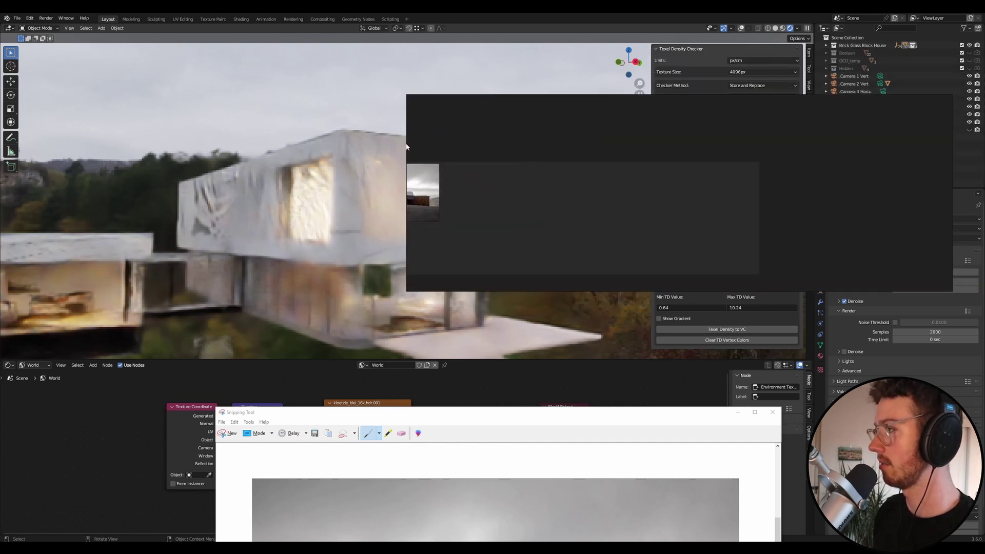
left_click_drag(407, 145, 683, 147)
left_click_drag(682, 147, 681, 147)
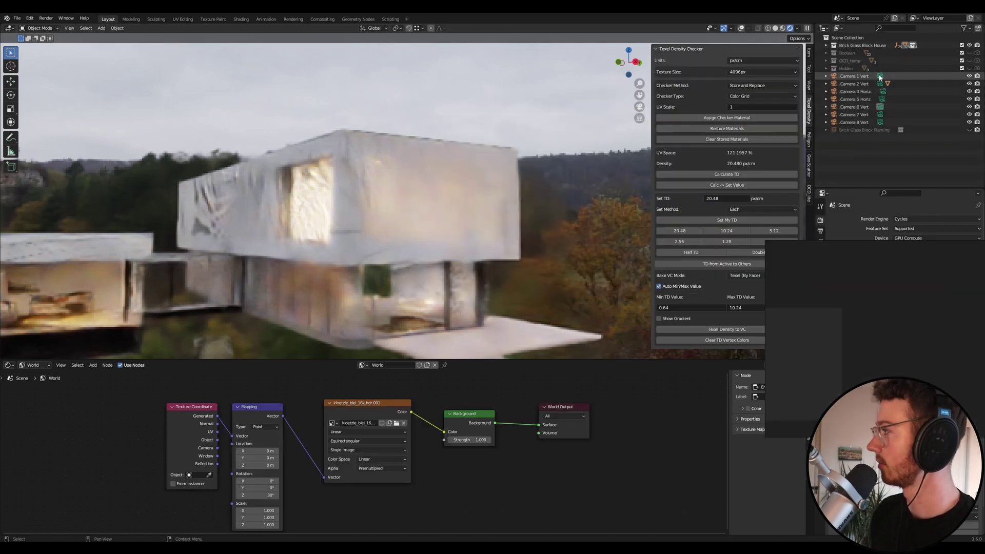
left_click(880, 76)
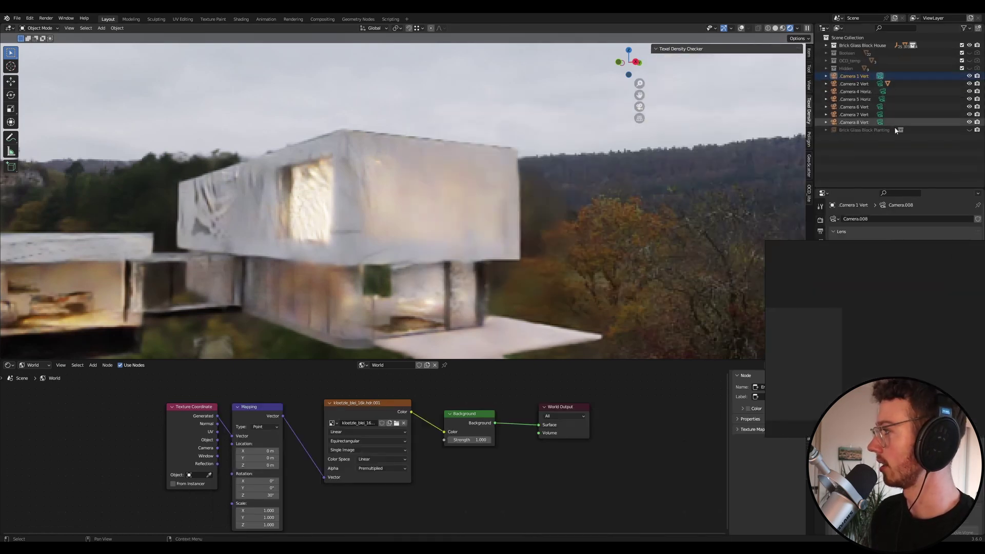
key("KP_0")
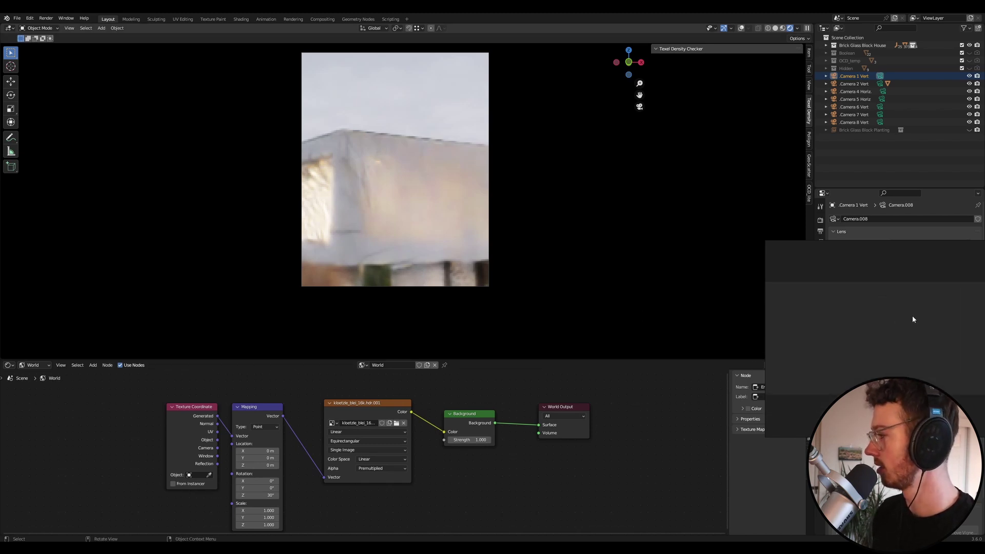
left_click_drag(966, 352, 720, 254)
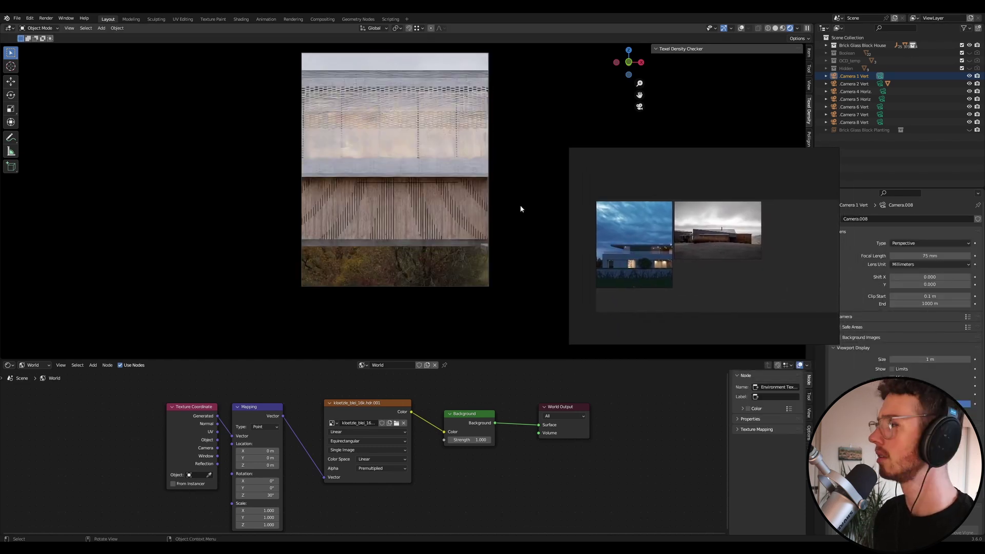
Step: Switch the viewport to Camera 2 Vert and place the reference board beside the camera view
left_click(883, 85)
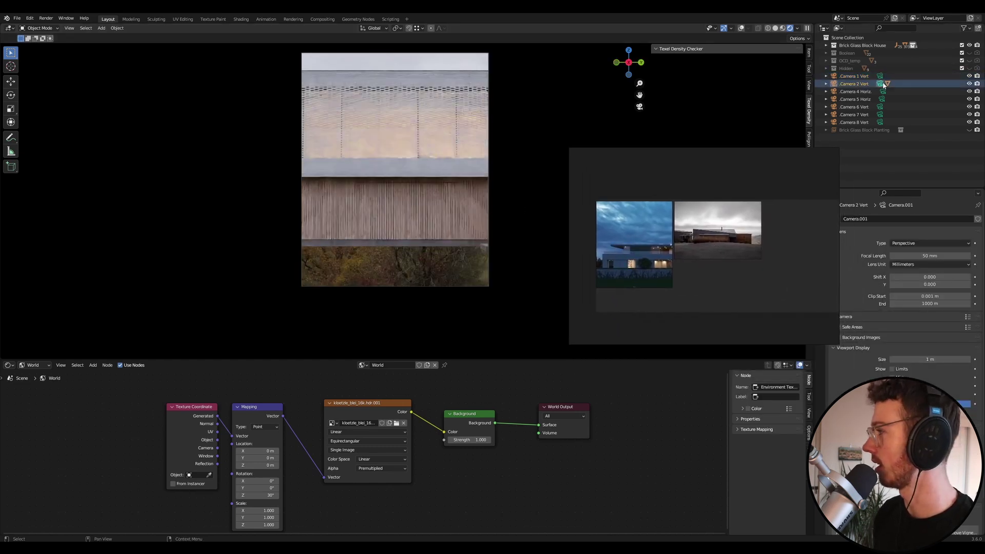
left_click_drag(656, 211, 760, 183)
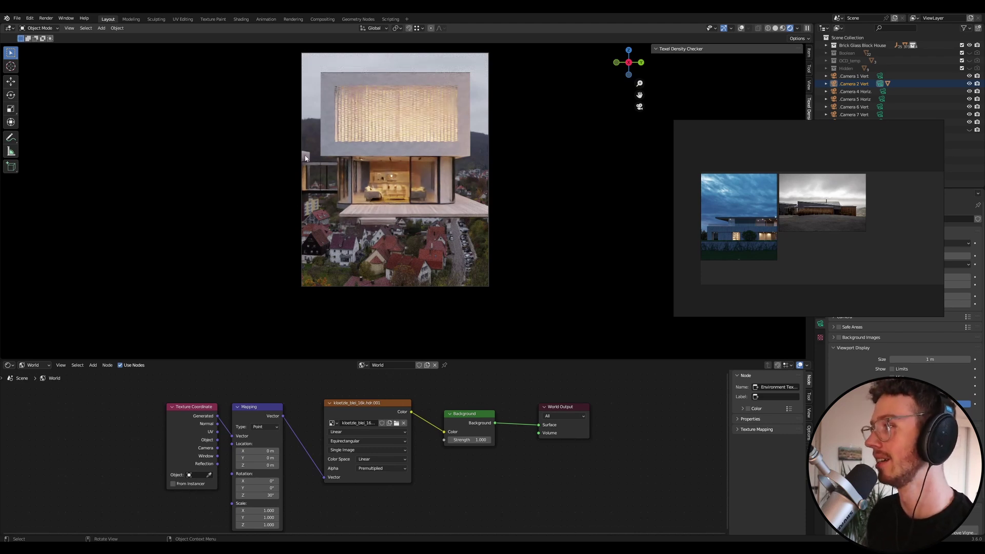
left_click_drag(804, 237, 669, 224)
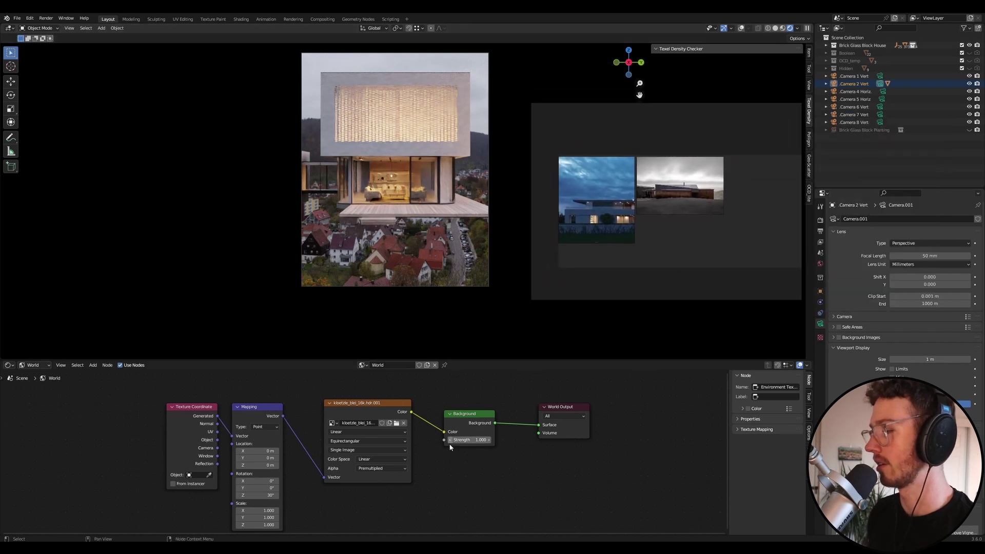
Step: Set the Mapping node's Z rotation to 0° and bring up Snipping Tool to capture the camera view
left_click(433, 547)
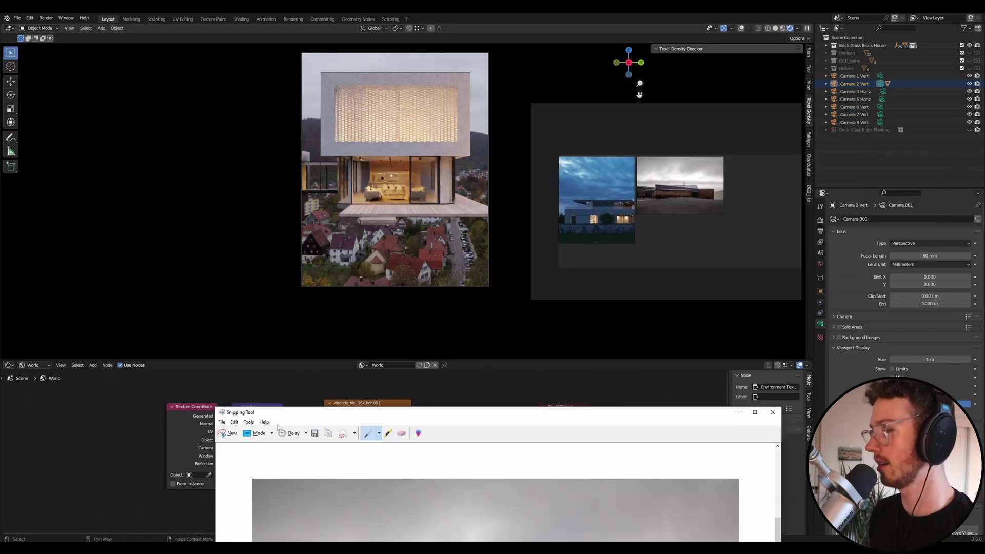
left_click(287, 397)
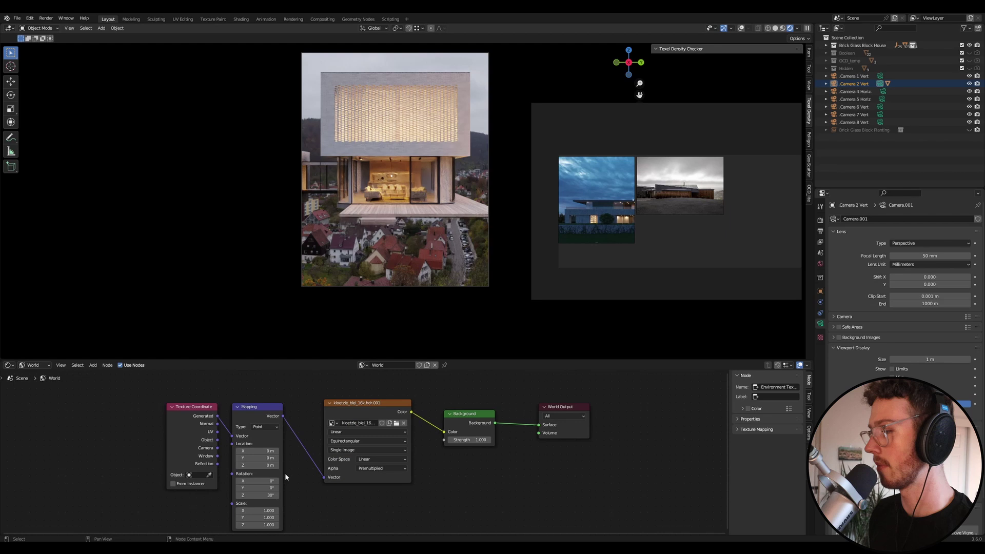
left_click(259, 495)
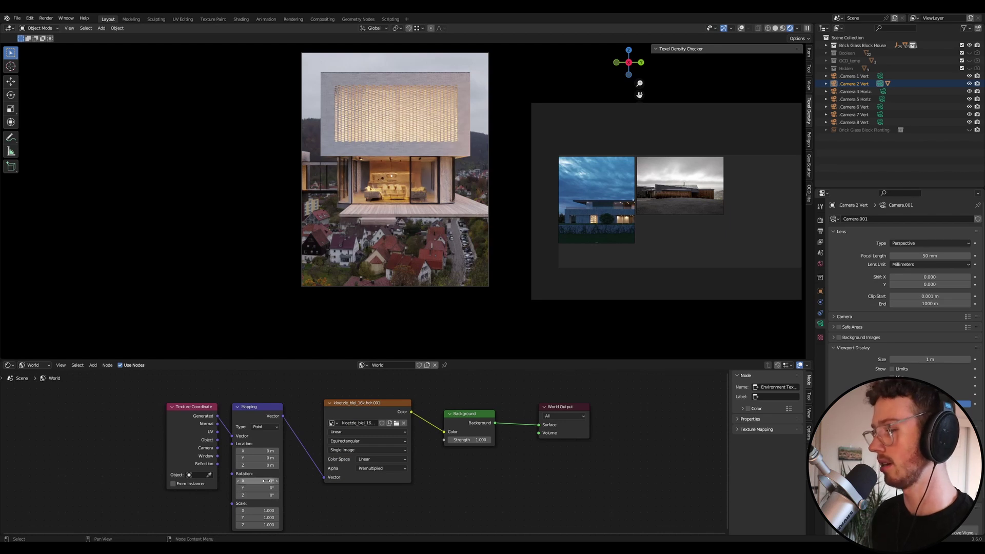
key("alt+Tab")
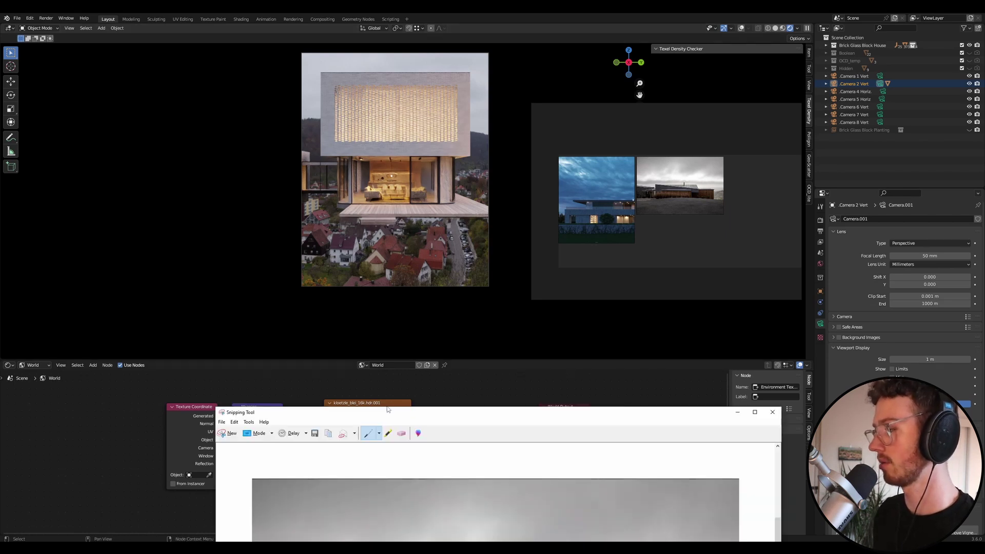
left_click_drag(390, 412, 631, 299)
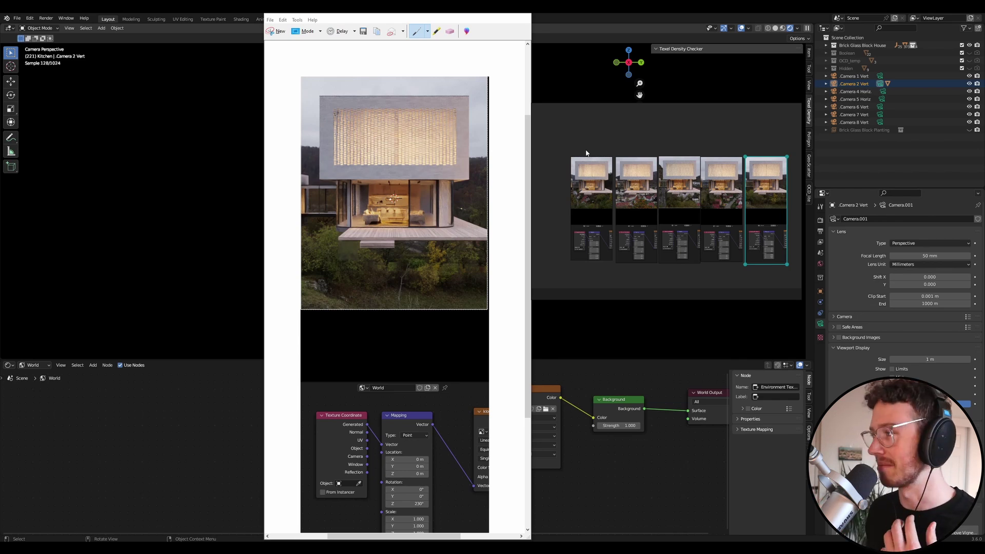
Step: Put Snipping Tool away and examine the HDRI rotation captures up close on the reference board
left_click(487, 11)
middle_click_drag(725, 195, 715, 182)
right_click_drag(715, 182, 604, 146)
left_click_drag(604, 147, 482, 152)
scroll(334, 204, "up", 3)
scroll(335, 205, "up", 2)
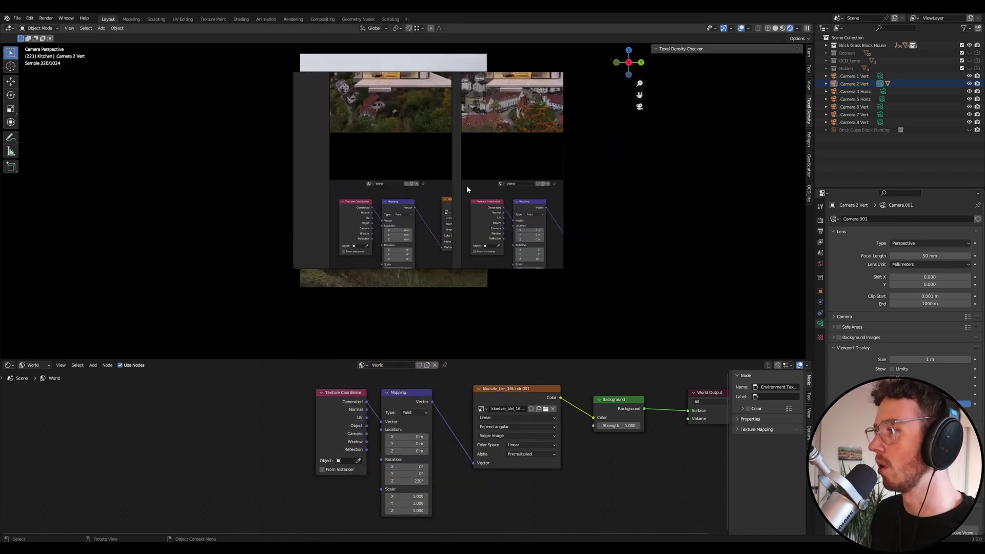
scroll(466, 186, "down", 2)
middle_click_drag(426, 167, 448, 205)
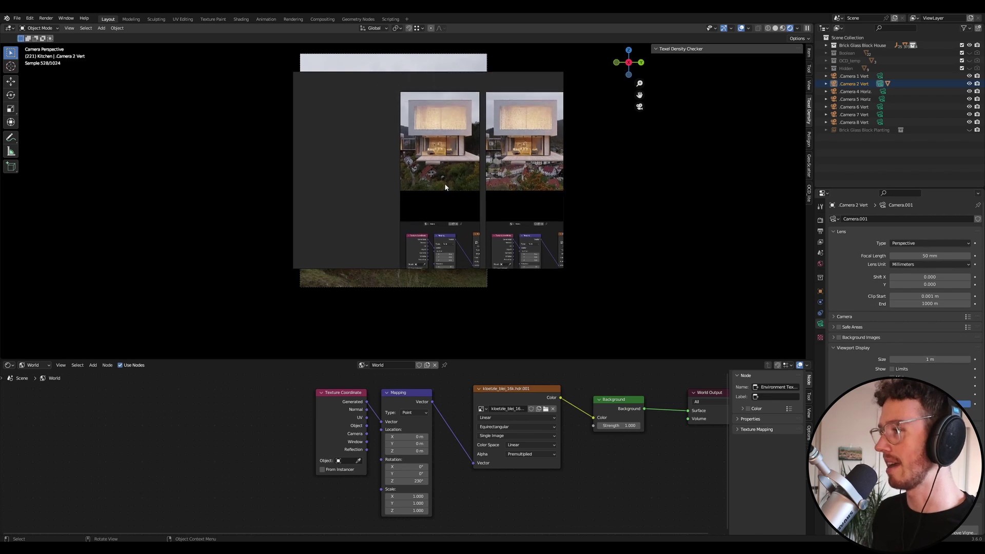
scroll(432, 153, "down", 2)
left_click_drag(435, 139, 658, 139)
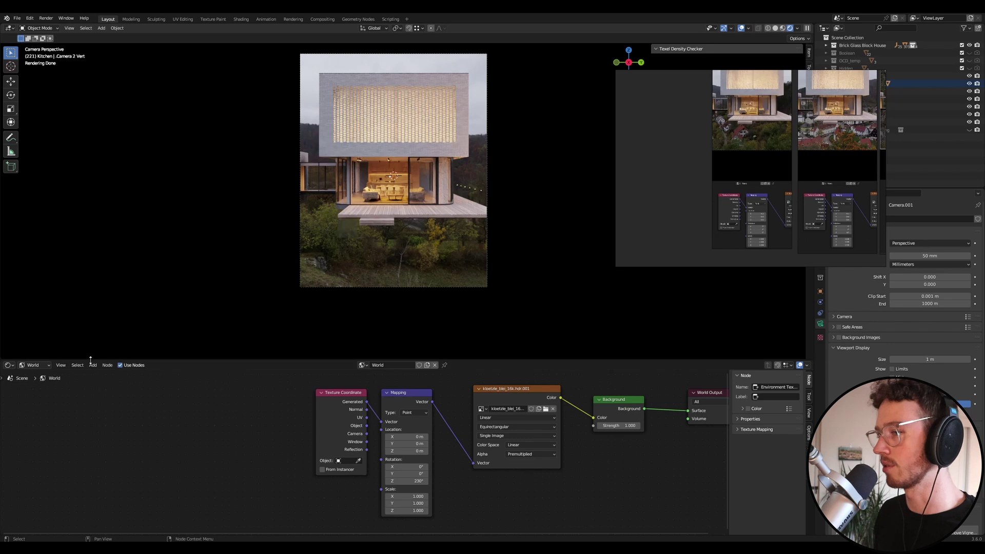
Step: Compare the Mapping node's Z rotation with the settings in the captures and enlarge the reference board around all five
middle_click_drag(373, 415, 414, 415)
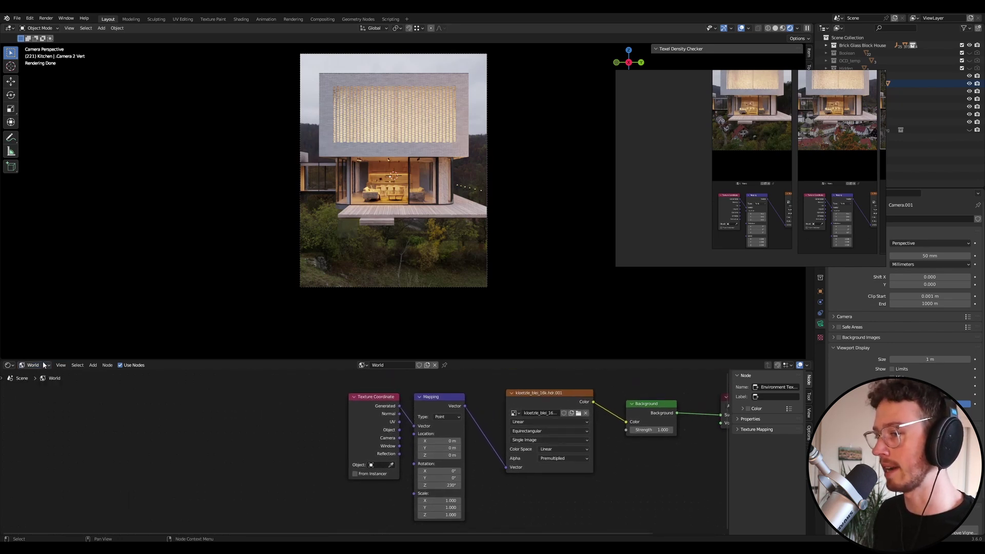
scroll(451, 499, "up", 3)
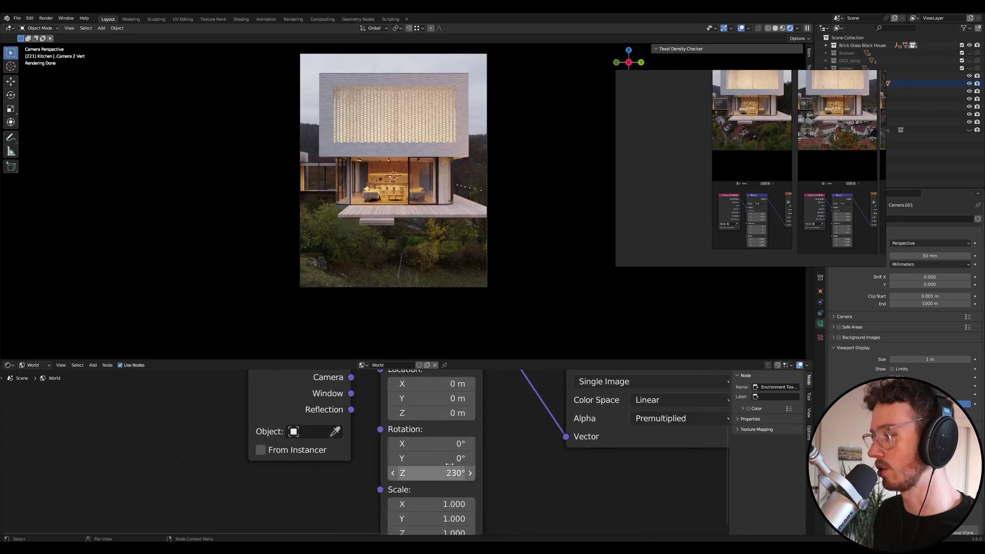
scroll(438, 482, "down", 5)
scroll(438, 485, "up", 1)
middle_click_drag(756, 180, 637, 229)
right_click_drag(643, 204, 303, 221)
scroll(507, 204, "down", 4)
scroll(460, 235, "up", 6)
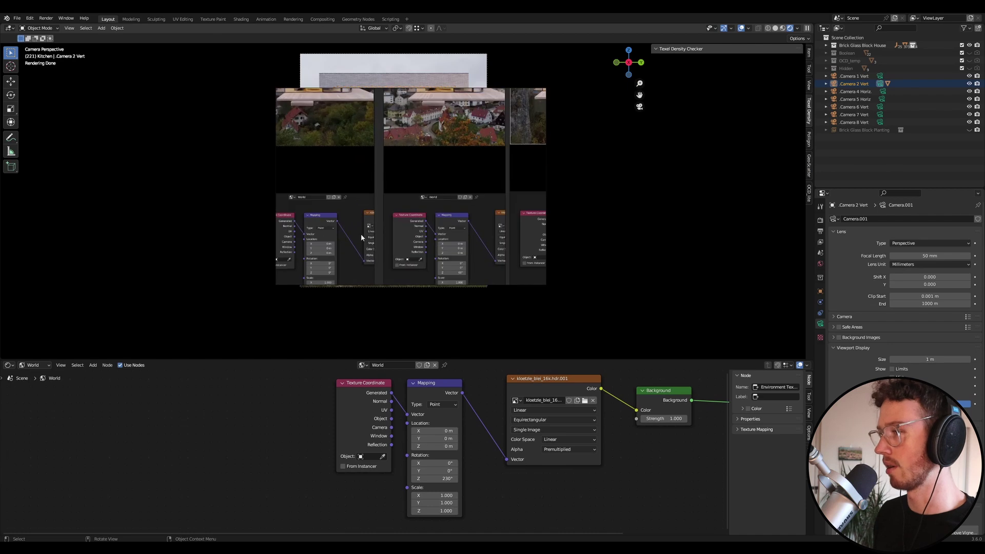
middle_click_drag(361, 233, 432, 340)
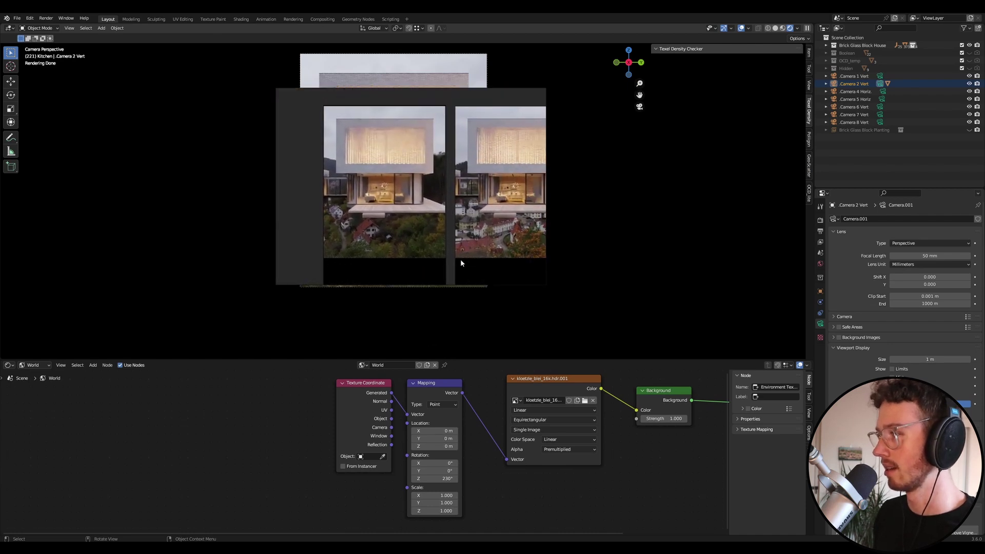
middle_click_drag(460, 259, 350, 265)
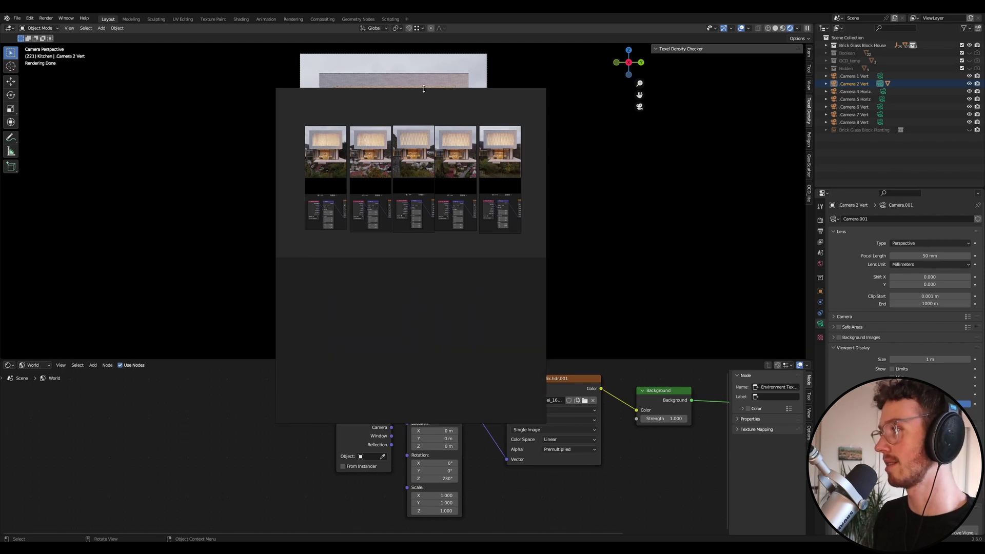
left_click_drag(423, 88, 425, 47)
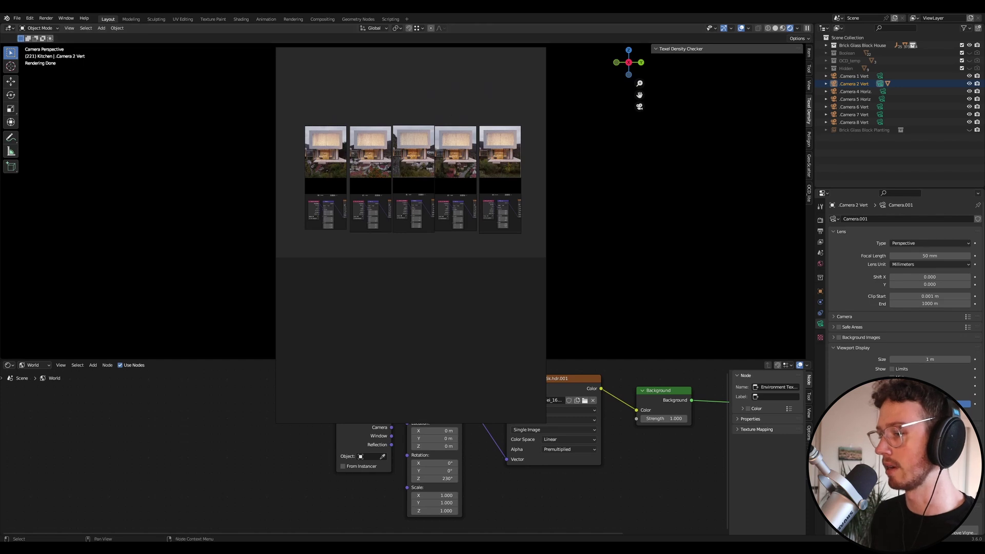
Step: Open the Windows Color filters settings, move the reference board aside and toggle the Grayscale filter on and off
key("super")
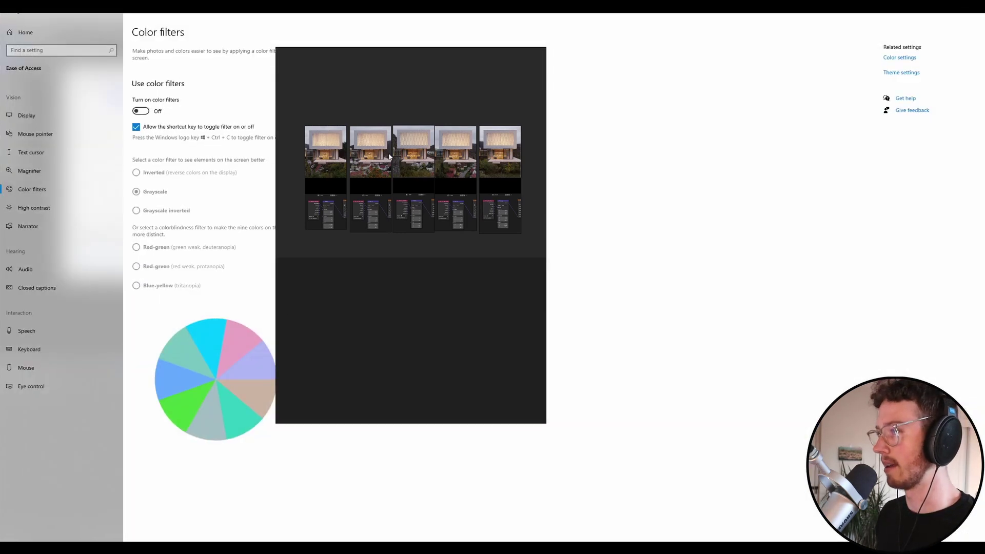
left_click_drag(308, 146, 695, 211)
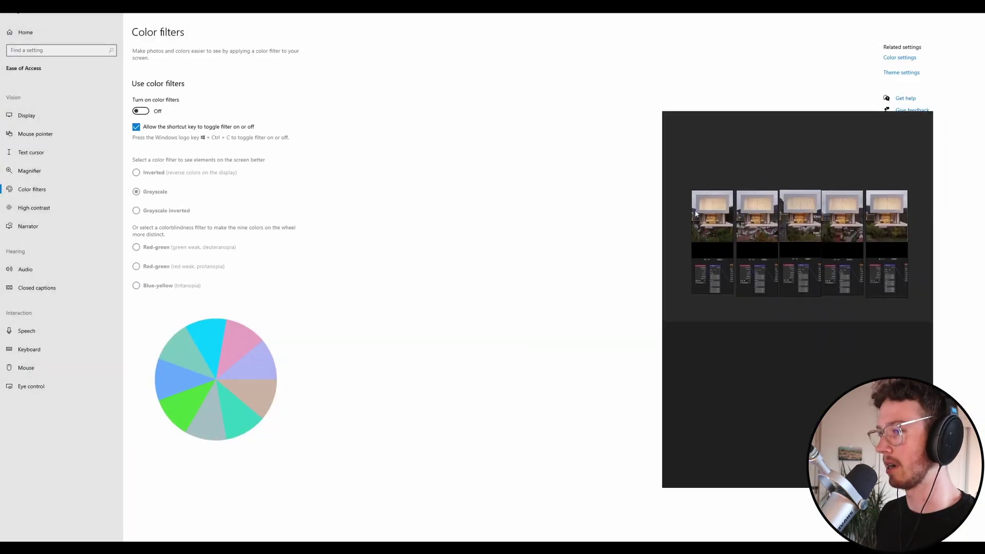
left_click(140, 110)
left_click(140, 110)
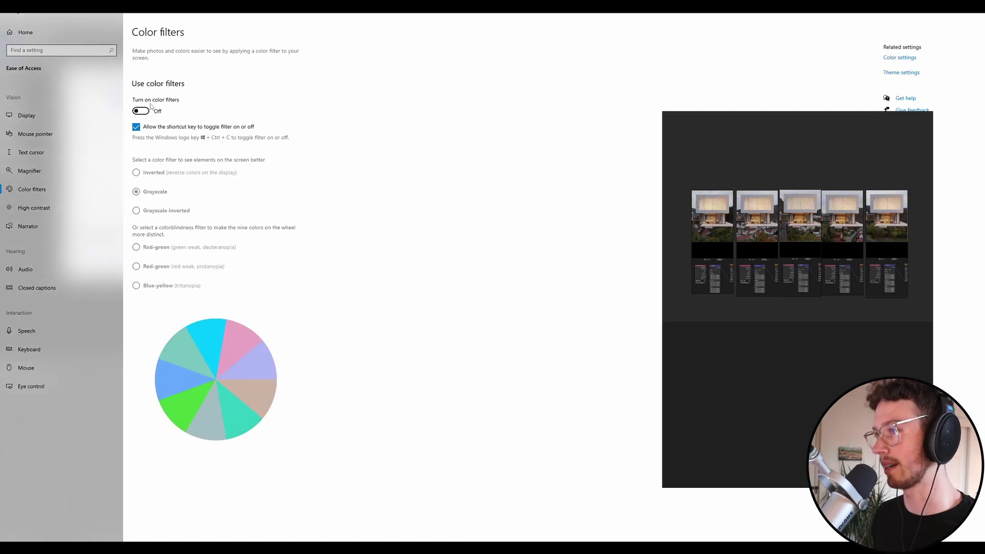
left_click(140, 110)
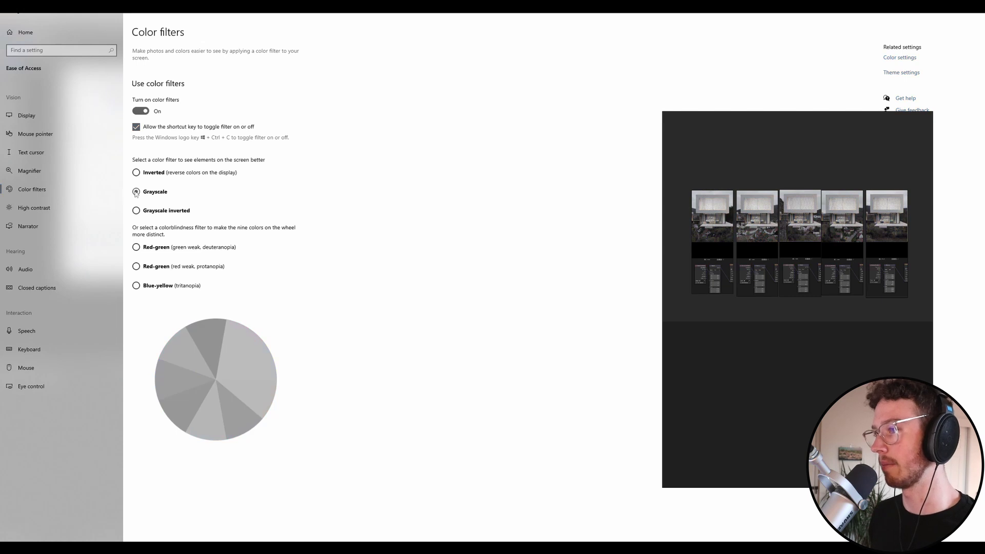
left_click(142, 113)
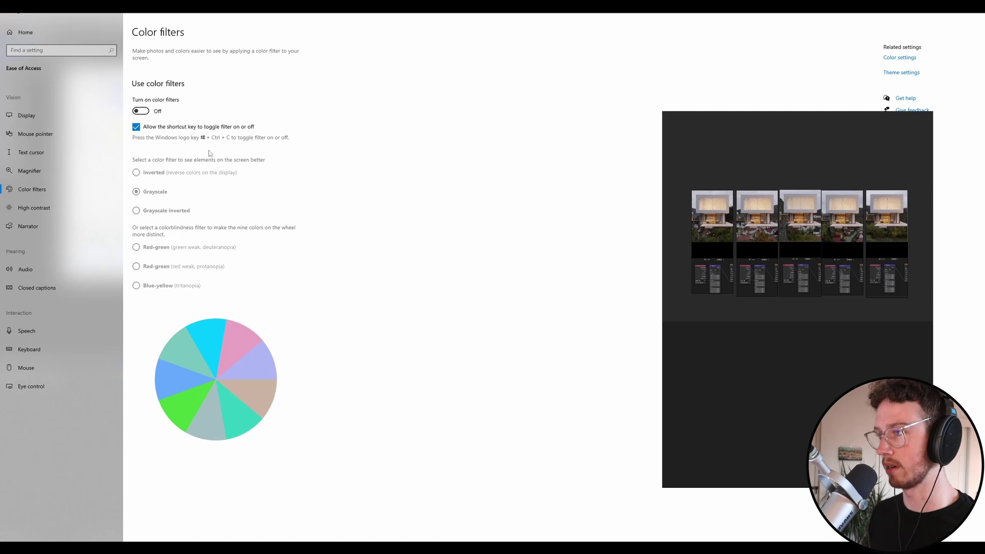
key("super+ctrl+c")
key("super+ctrl+c")
key("super+ctrl+c")
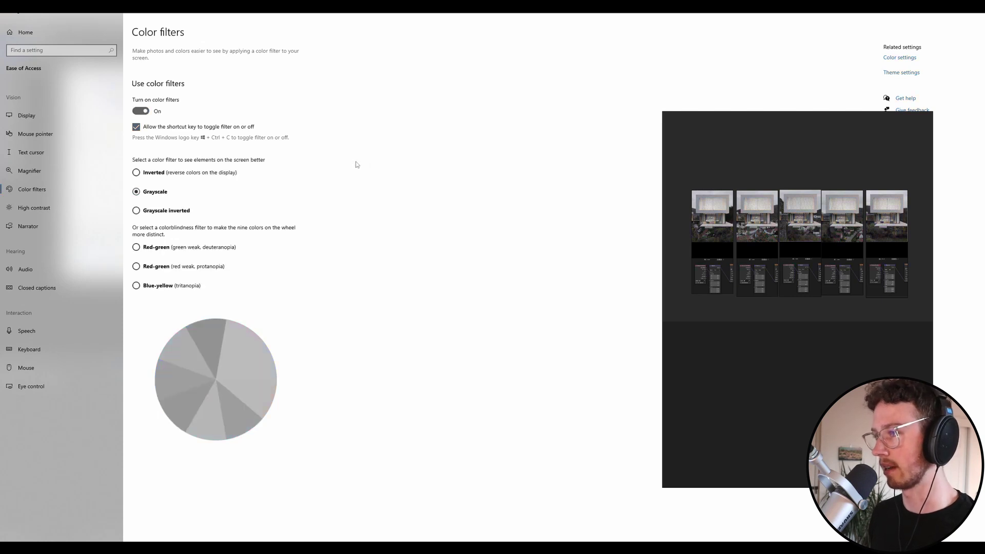
key("super+ctrl+c")
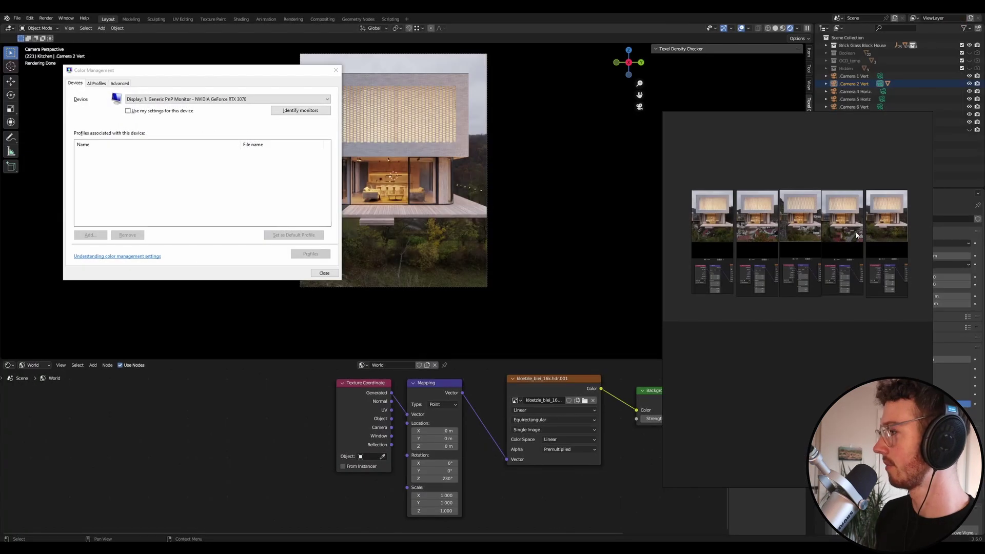
Step: Return to Blender, widen the reference board to fit all five captures and turn on the grayscale screen filter
right_click_drag(855, 235, 483, 171)
left_click_drag(558, 197, 840, 199)
scroll(511, 188, "up", 4)
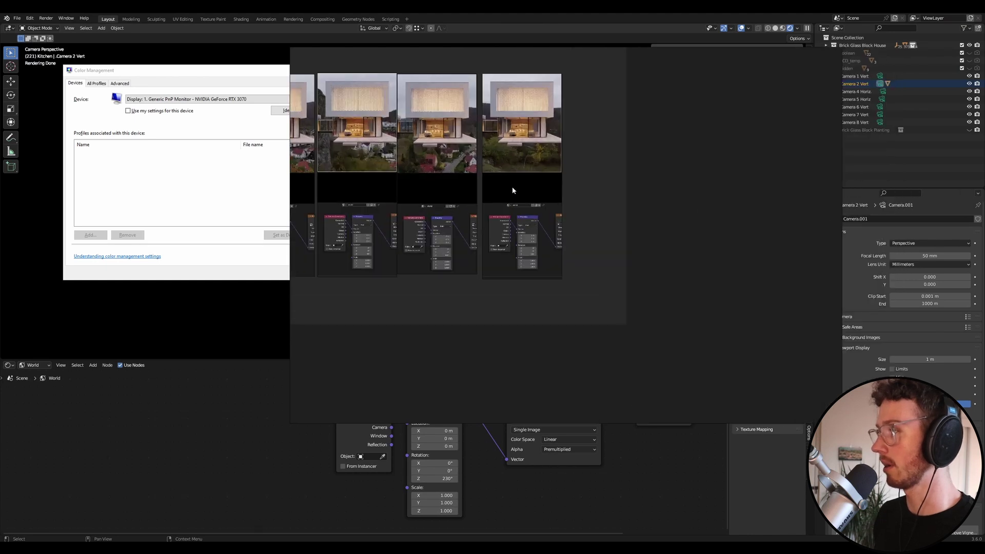
middle_click_drag(513, 189, 692, 212)
key("super+ctrl+c")
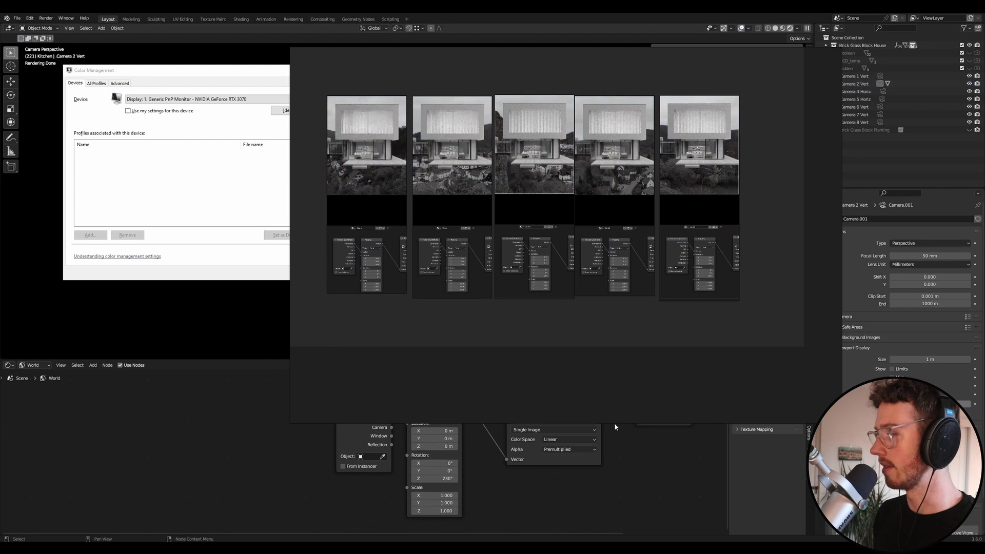
Step: Shorten the reference board to the houses in the captures and move it beside the render for a grayscale comparison
left_click_drag(615, 423, 565, 164)
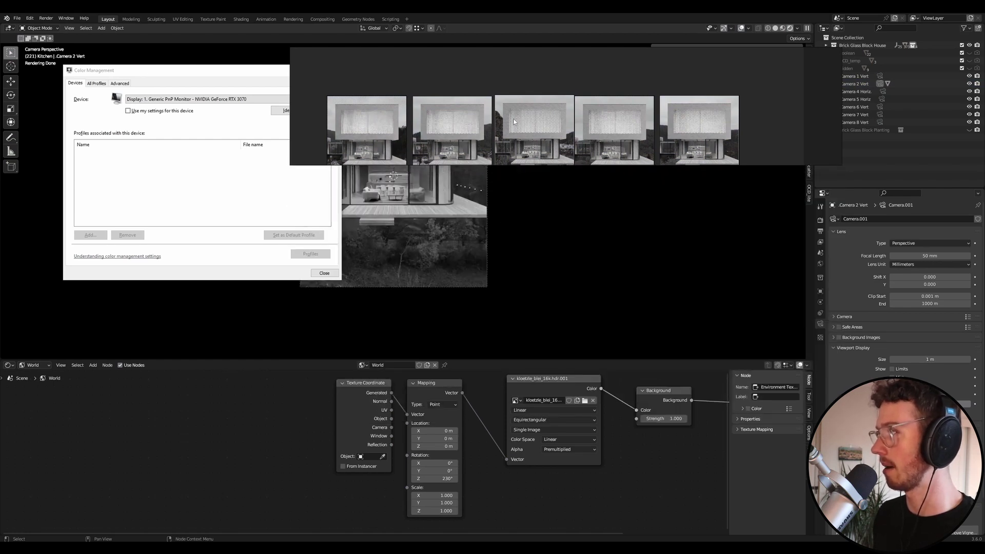
right_click_drag(566, 121, 573, 111)
left_click_drag(573, 112, 752, 141)
mouse_move(675, 152)
middle_mouse_down()
mouse_move(667, 95)
mouse_move(672, 152)
middle_mouse_up()
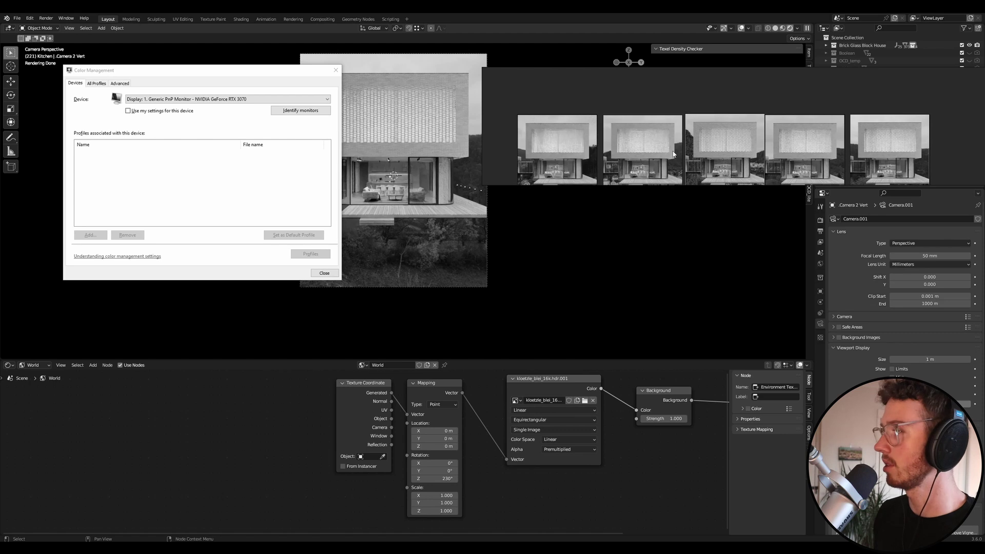
Step: Enlarge the reference board, zoom in on the five grayscale captures and move the board over the viewport for comparison
left_click_drag(485, 183, 161, 444)
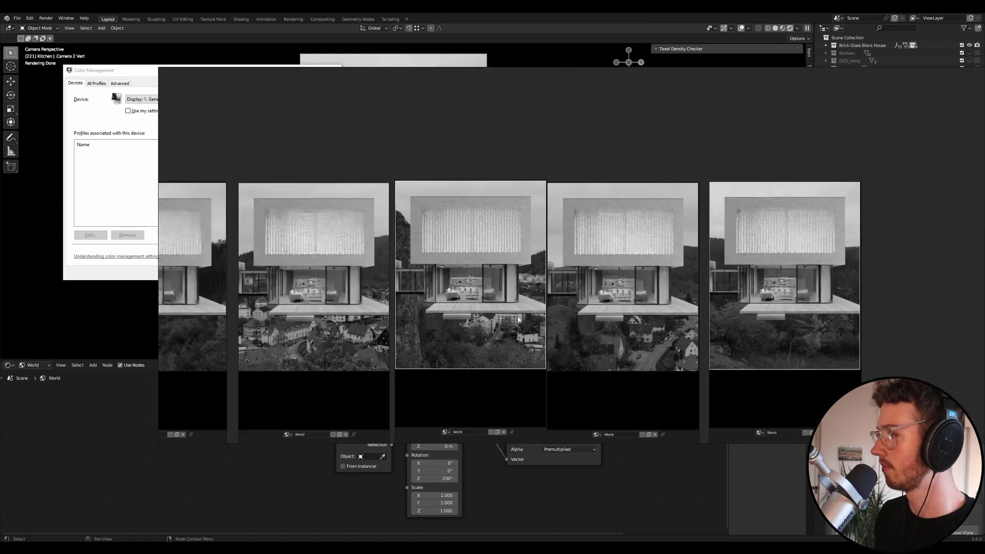
middle_click_drag(521, 313, 619, 380)
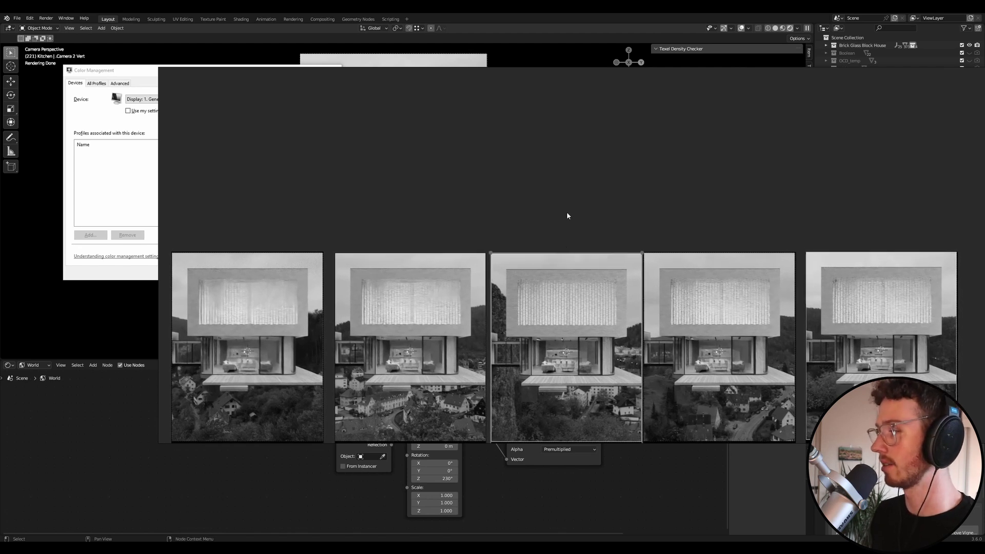
left_click_drag(272, 215, 744, 359)
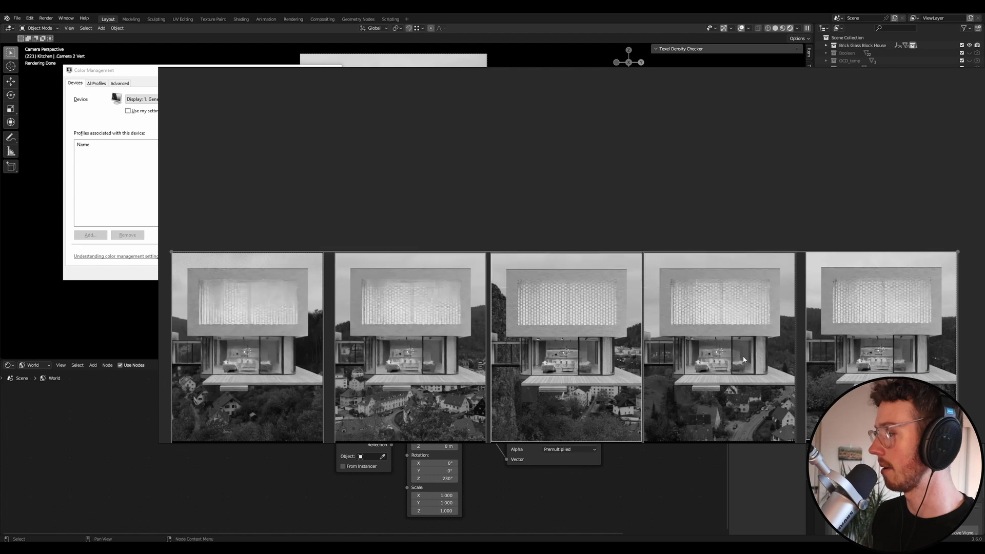
left_click_drag(623, 389, 499, 260)
right_click_drag(498, 259, 499, 261)
left_click(544, 97)
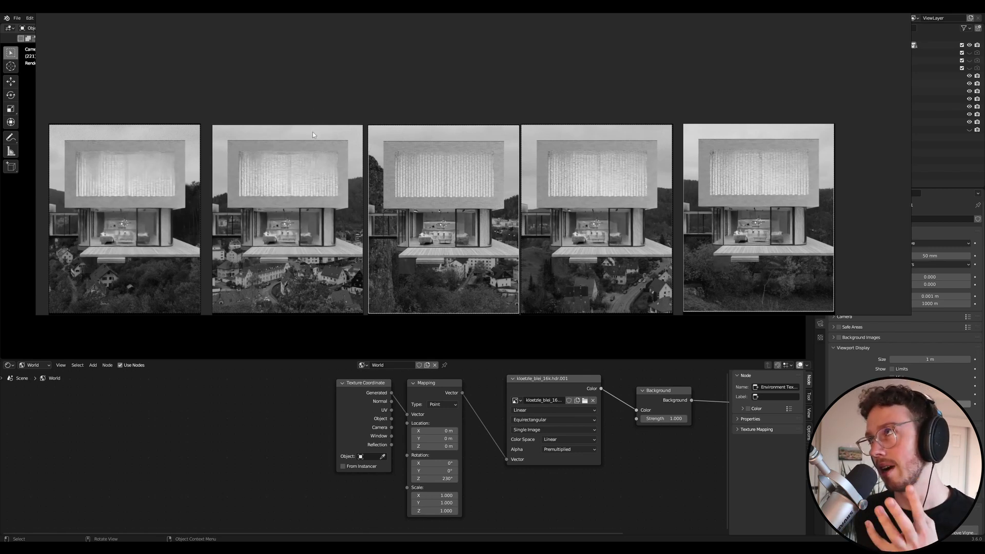
Step: Compare the facade brightness against the sky and hills across the five grayscale captures on the reference board
scroll(277, 115, "down", 3)
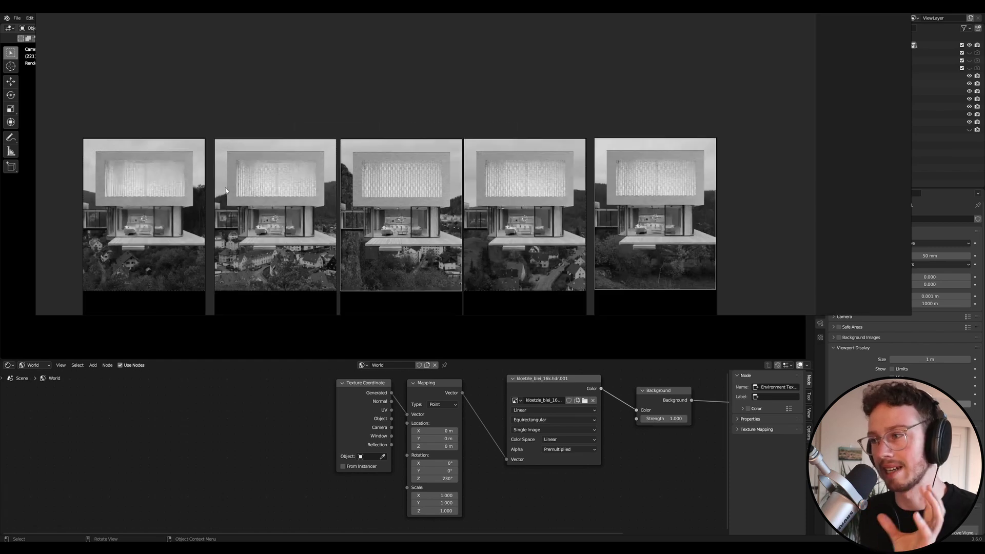
middle_click_drag(262, 171, 259, 170)
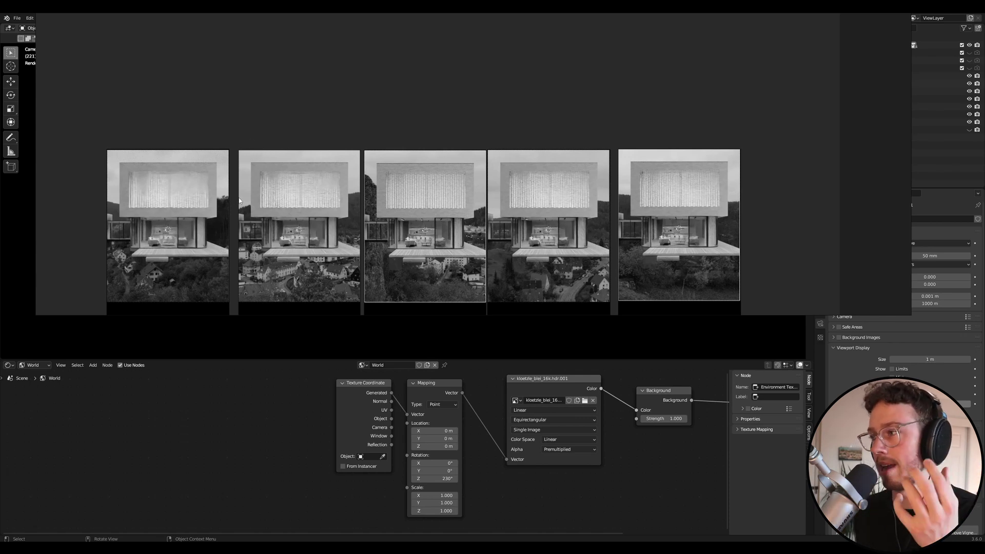
scroll(239, 200, "down", 2)
scroll(361, 196, "up", 4)
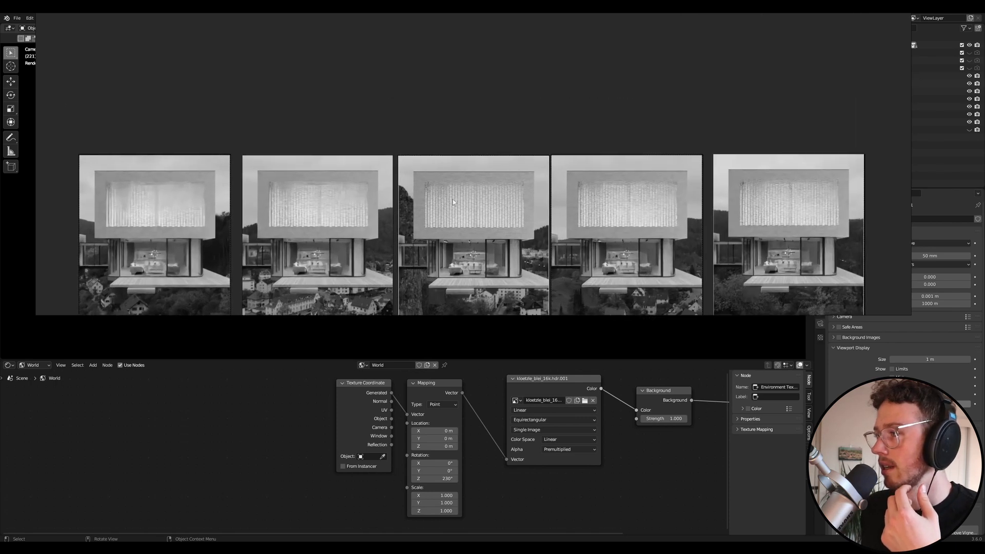
middle_click_drag(452, 199, 443, 145)
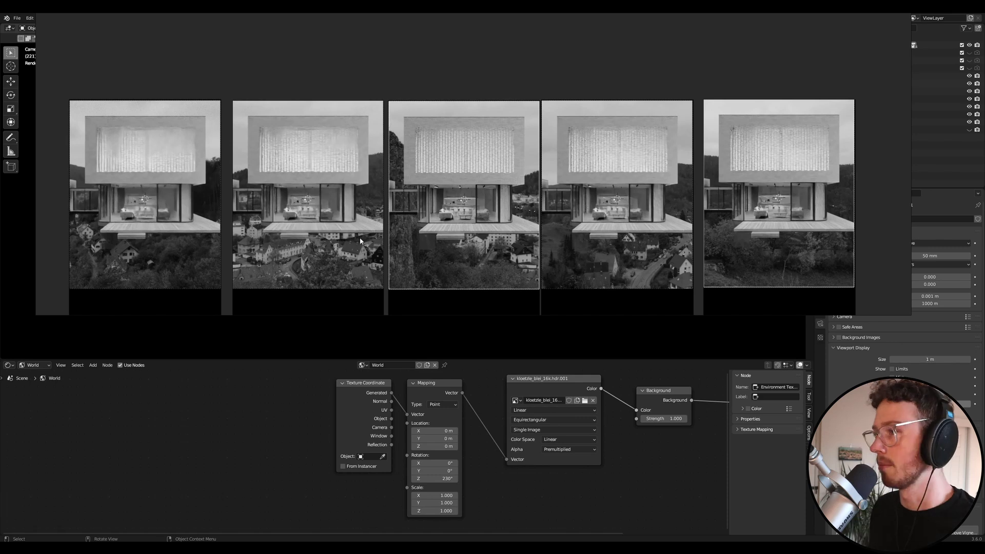
scroll(603, 165, "down", 2)
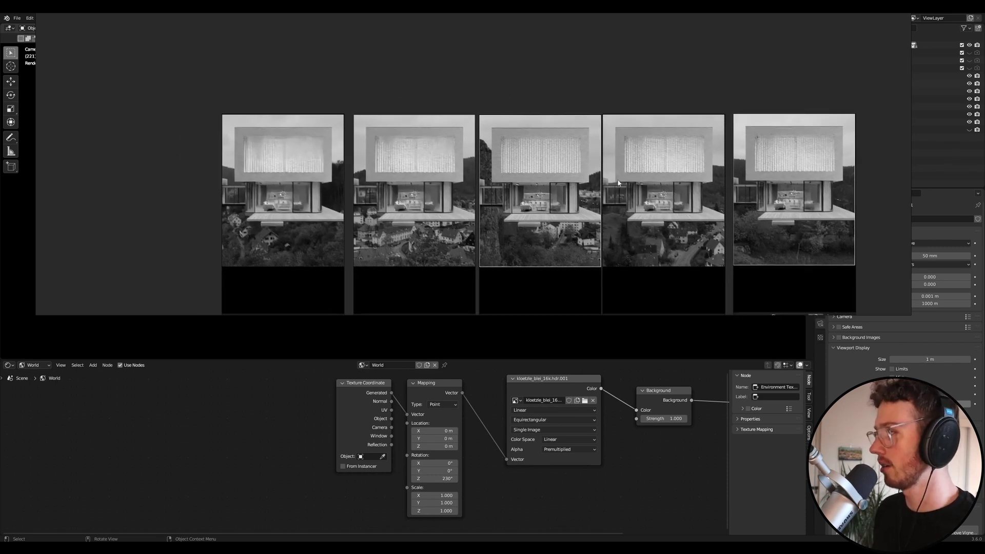
scroll(529, 168, "up", 4)
middle_click_drag(529, 168, 566, 163)
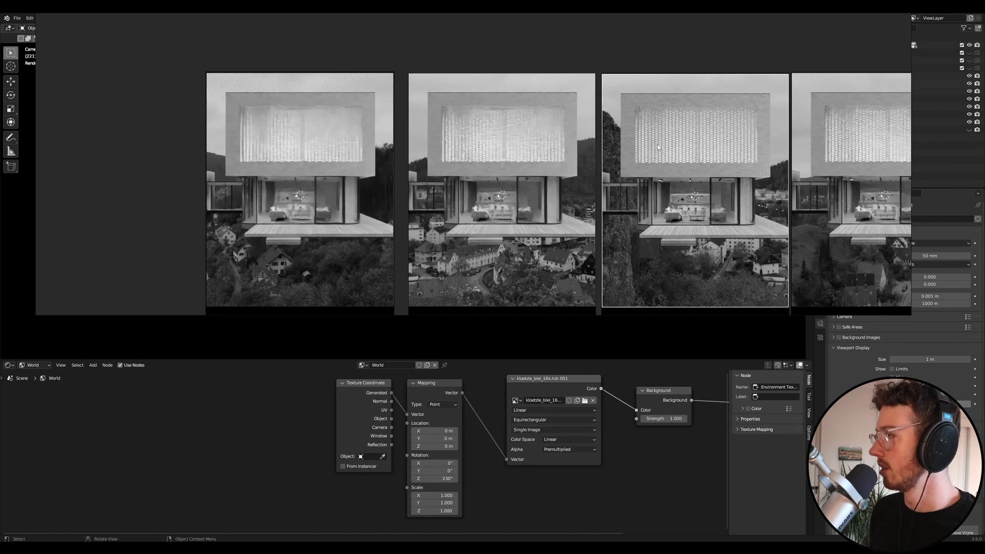
middle_click_drag(600, 150, 515, 146)
middle_click_drag(634, 144, 690, 204)
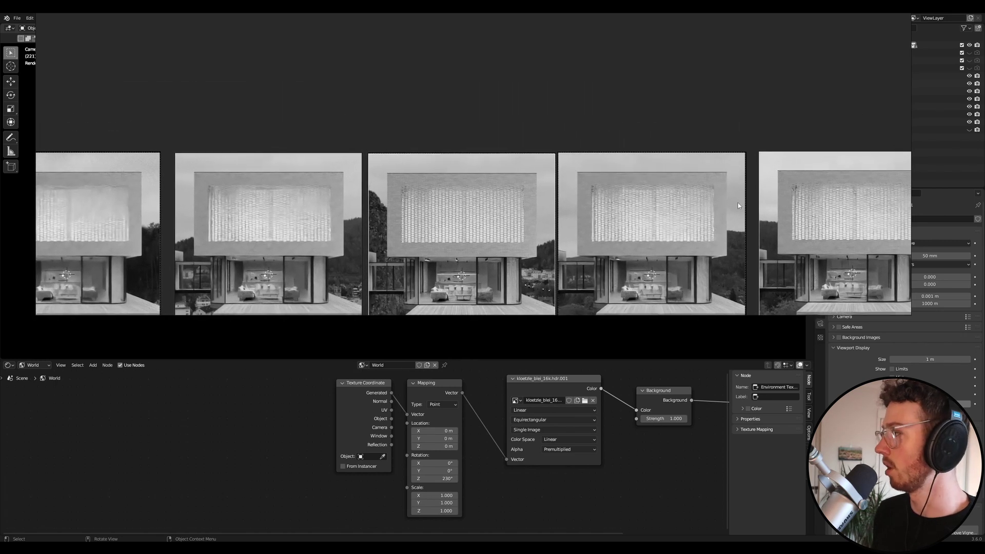
scroll(737, 202, "down", 6)
scroll(724, 200, "up", 2)
middle_click_drag(664, 197, 630, 188, "shift")
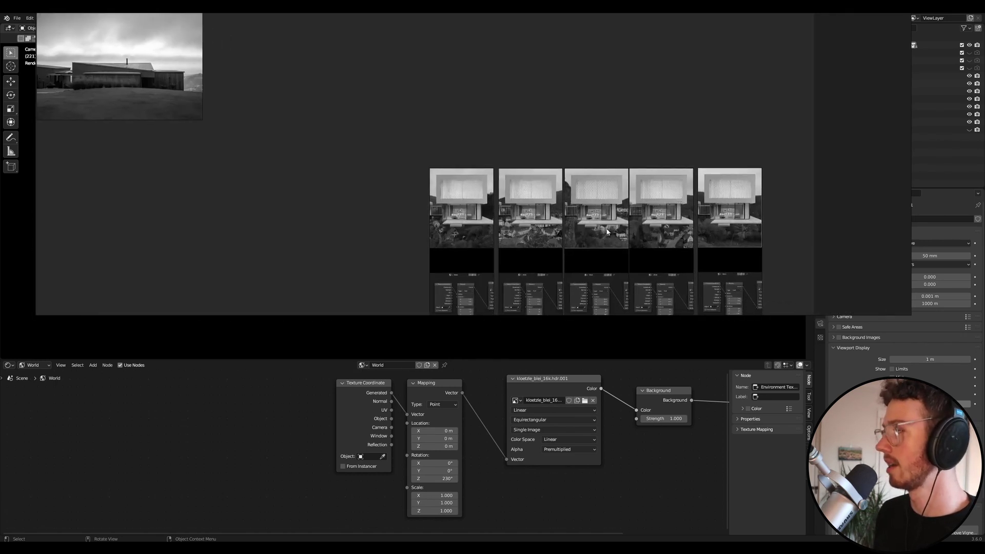
Step: Shorten the reference board to just below the houses in the captures and reposition it over the render viewport
middle_click_drag(607, 232, 545, 210, "shift")
scroll(562, 298, "down", 1)
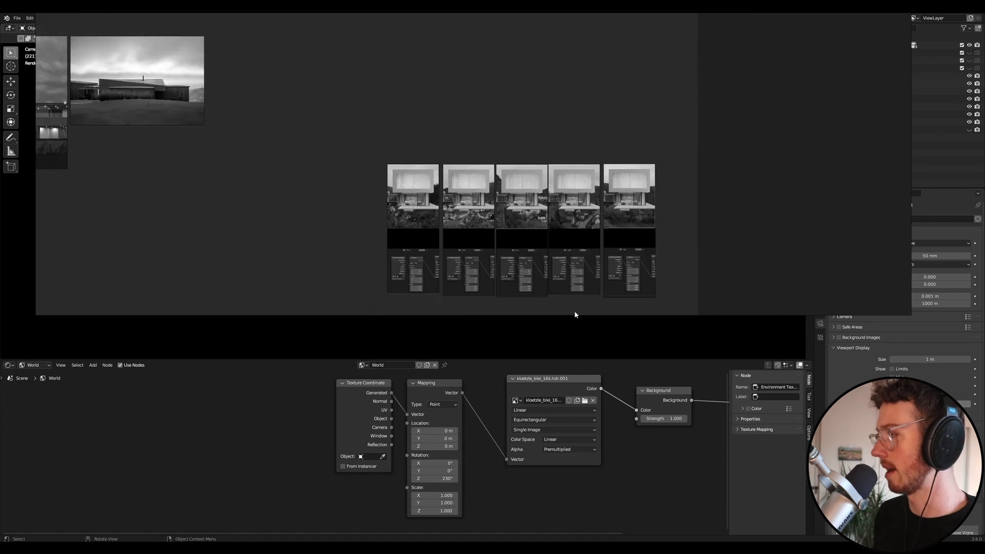
left_click_drag(574, 315, 574, 231)
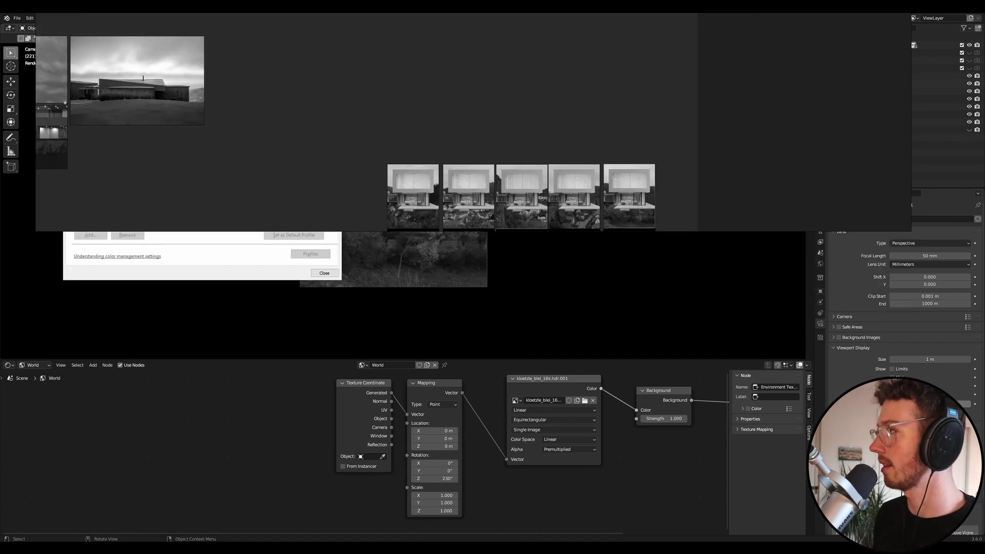
left_click_drag(505, 42, 437, 111)
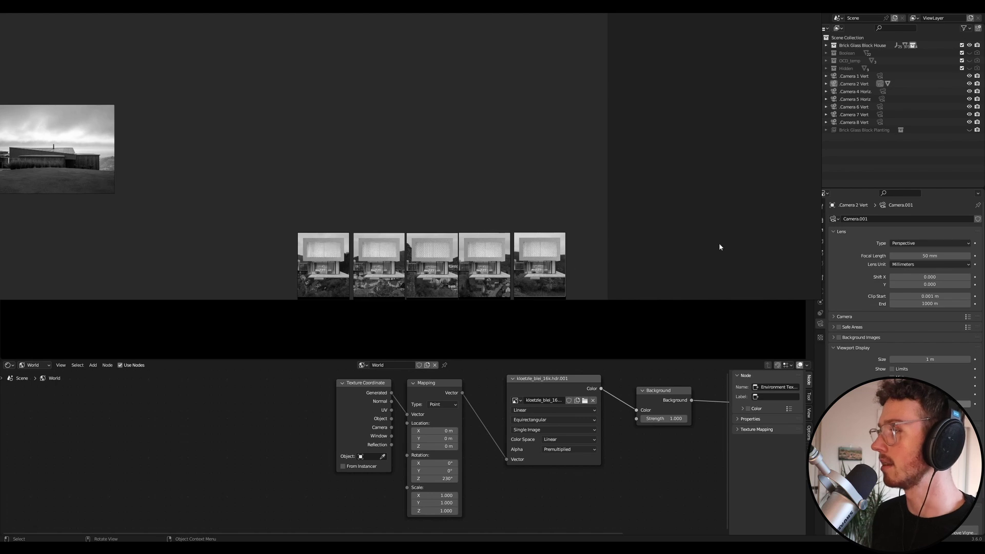
left_click_drag(578, 297, 573, 275)
right_click_drag(565, 216, 564, 250)
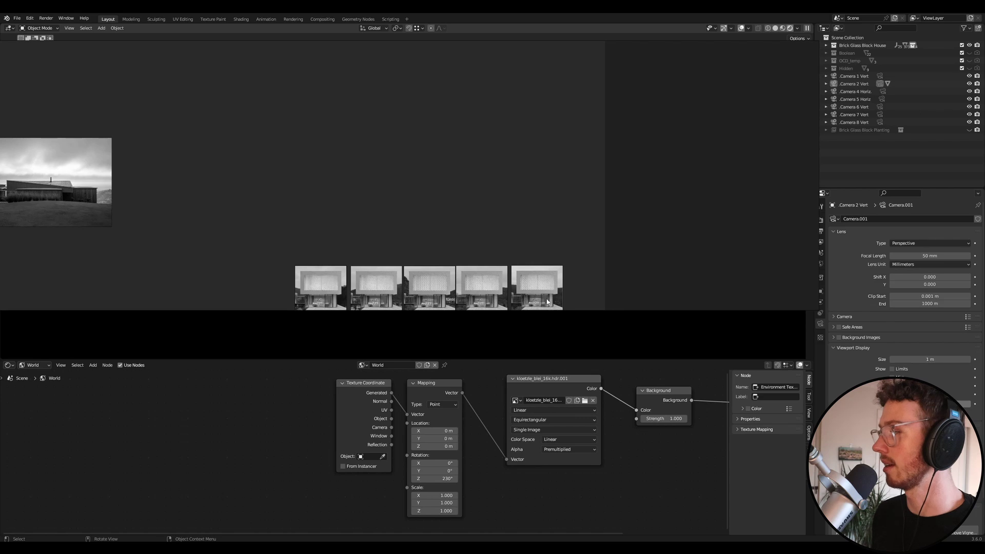
Step: Examine how the house edges stand out against the sky and hills, starting with the fifth capture and ending at the first
scroll(531, 291, "up", 8)
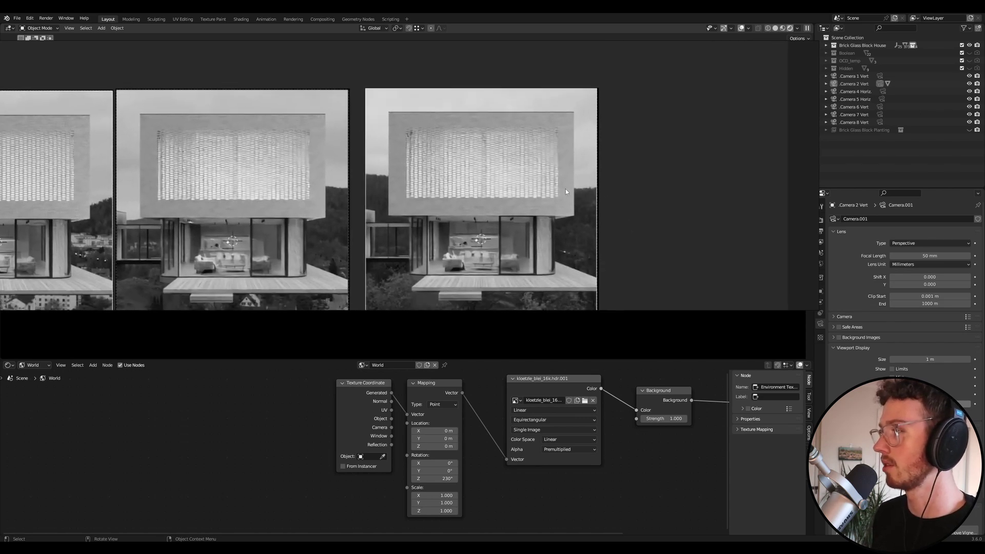
middle_click_drag(330, 208, 548, 192)
scroll(350, 195, "up", 6)
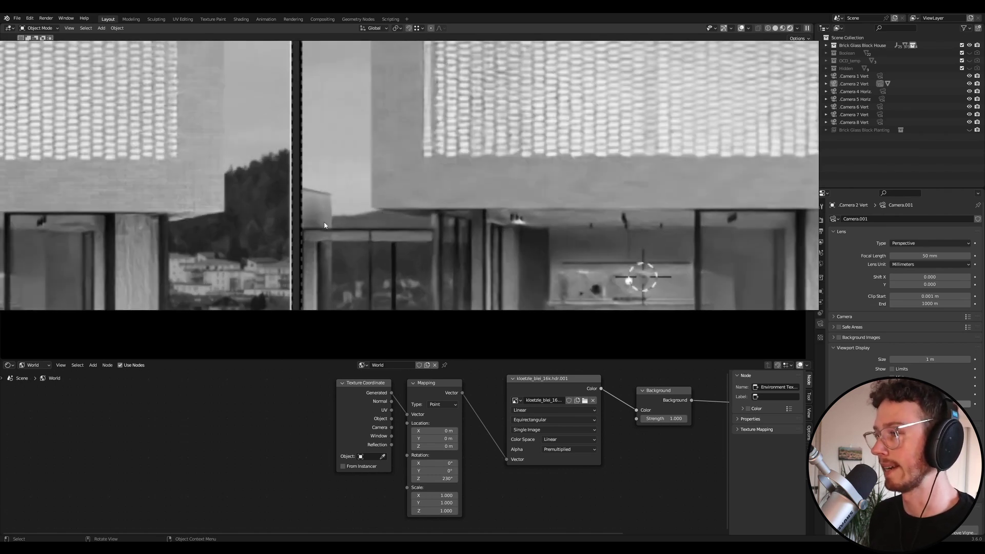
scroll(331, 208, "down", 6)
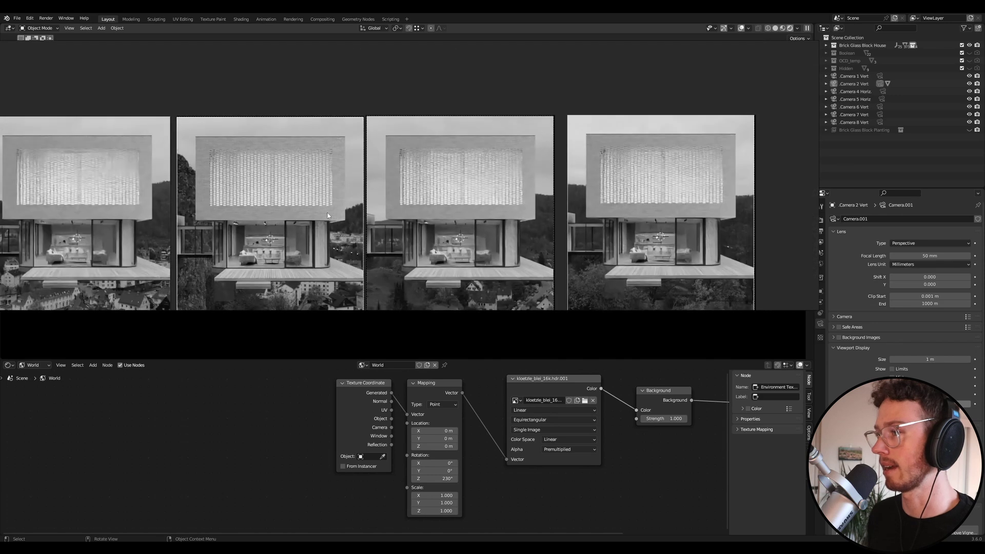
middle_click_drag(283, 195, 375, 201)
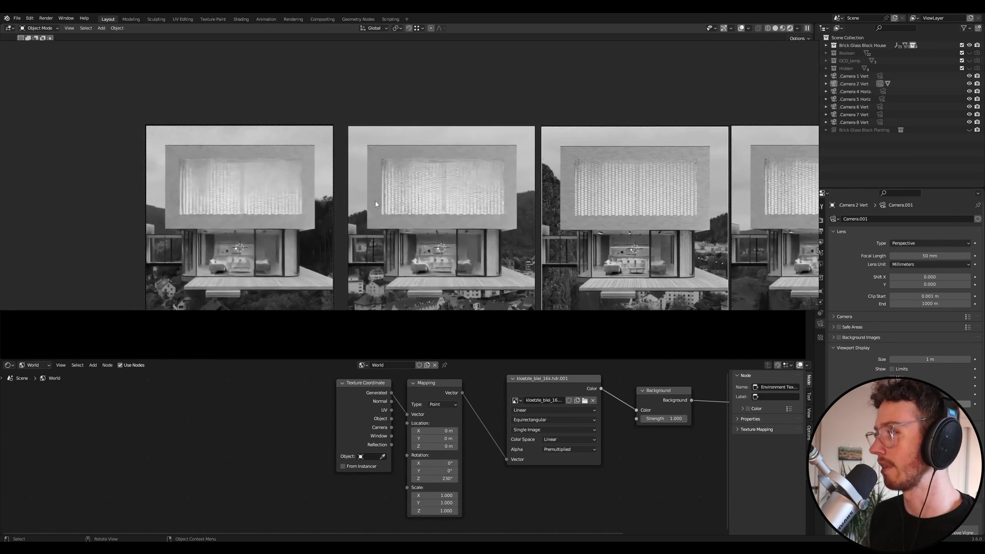
Step: Inspect the contrast of the glass brick facade up close, going from the first capture through to the fifth
scroll(464, 208, "up", 3)
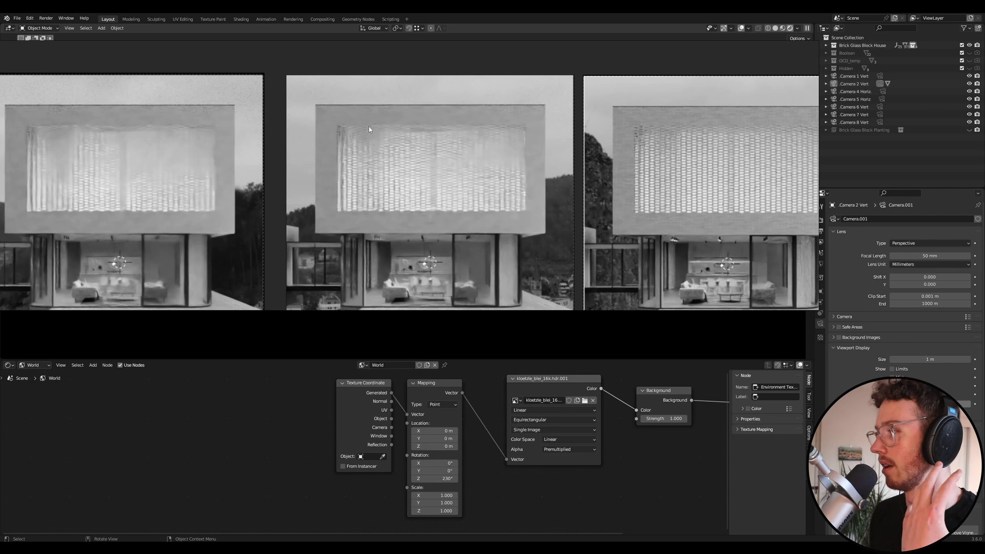
middle_click_drag(282, 154, 559, 118, "shift")
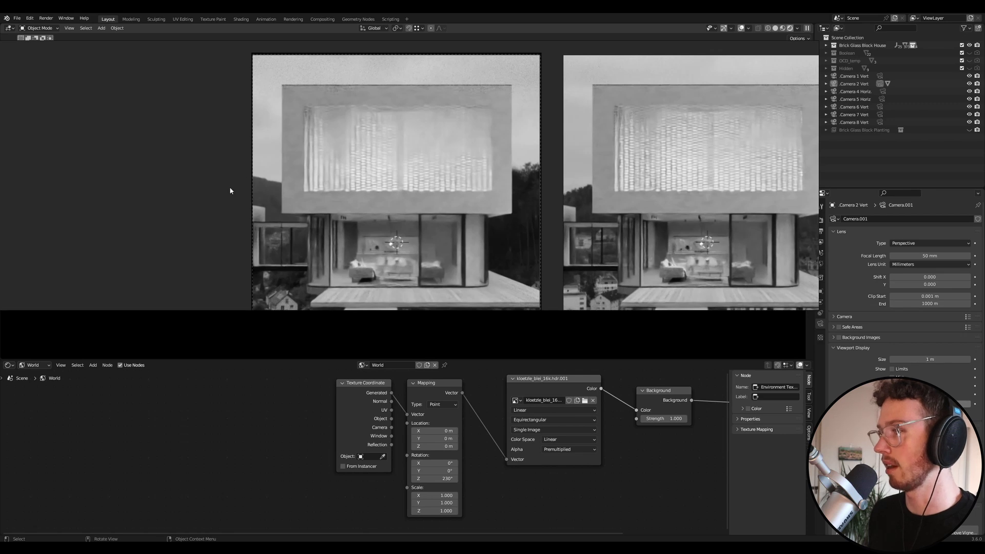
middle_click_drag(540, 231, 204, 217, "shift")
middle_click_drag(385, 167, 359, 173)
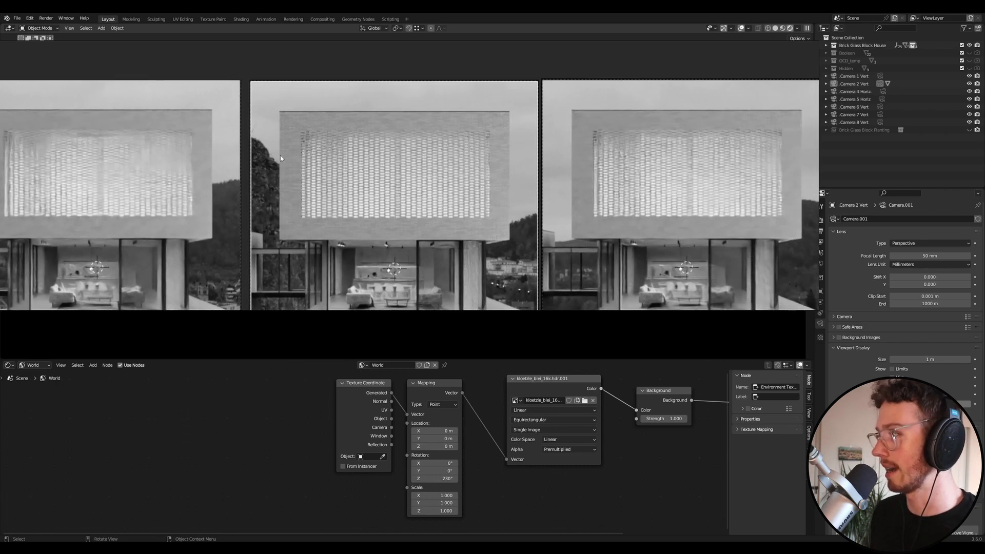
middle_click_drag(537, 218, 386, 180, "shift")
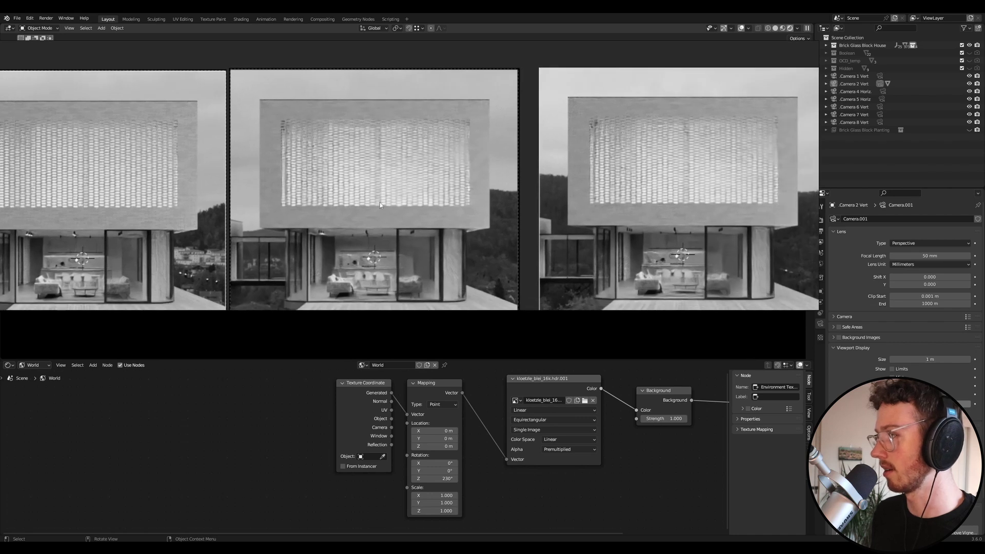
middle_click_drag(676, 171, 633, 198, "shift")
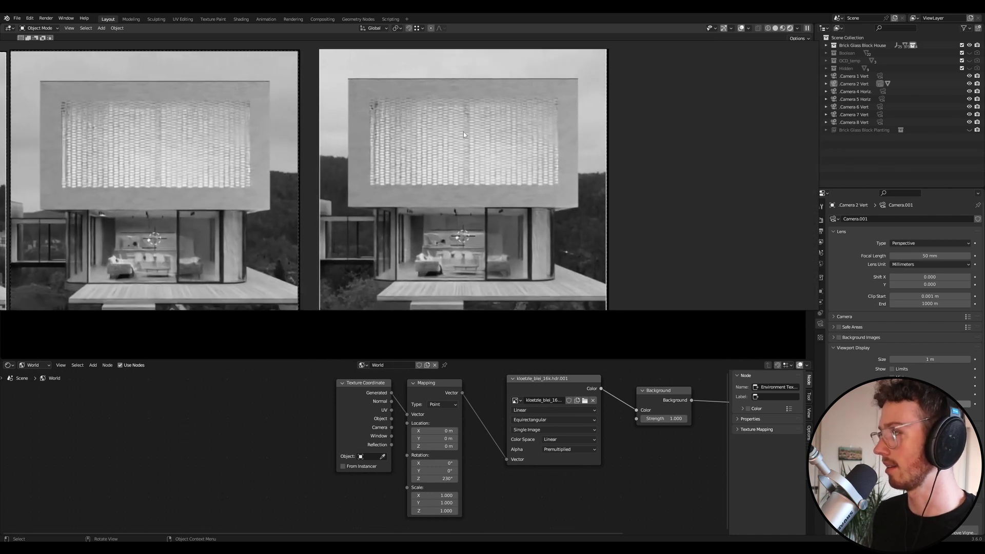
middle_click_drag(463, 134, 507, 157, "shift")
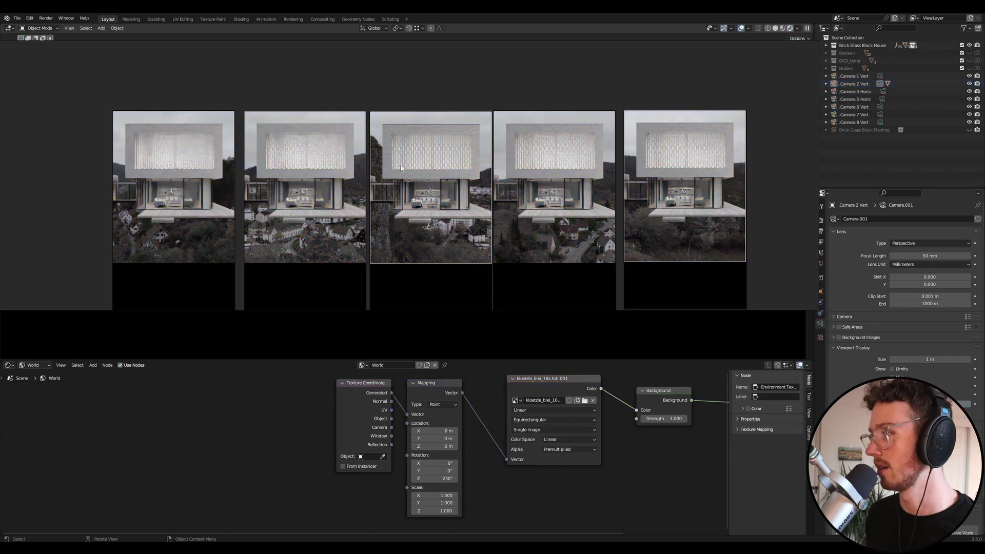
Step: Compare the five captures side by side in grayscale, alongside the two reference photos, ending on the fifth capture
middle_click_drag(468, 160, 456, 204)
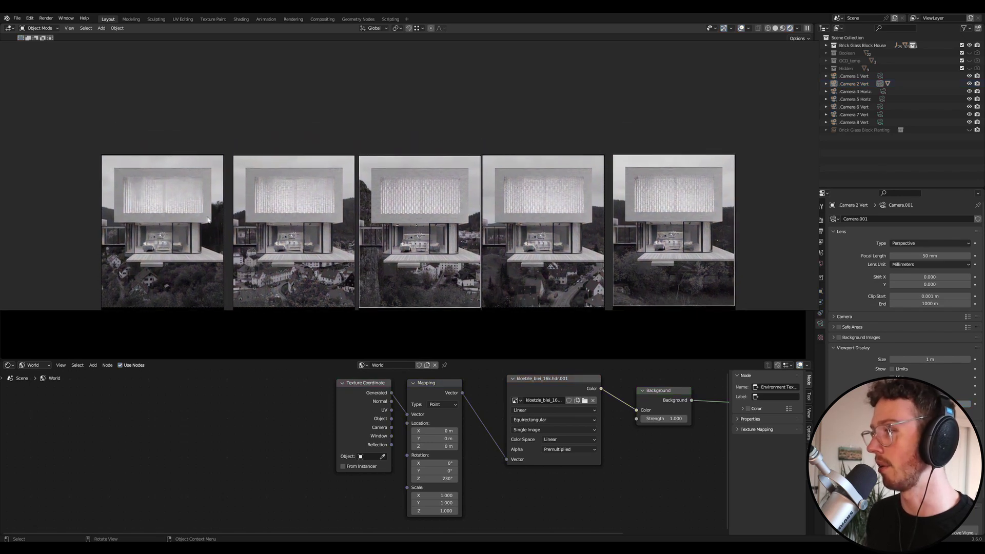
scroll(223, 167, "down", 2)
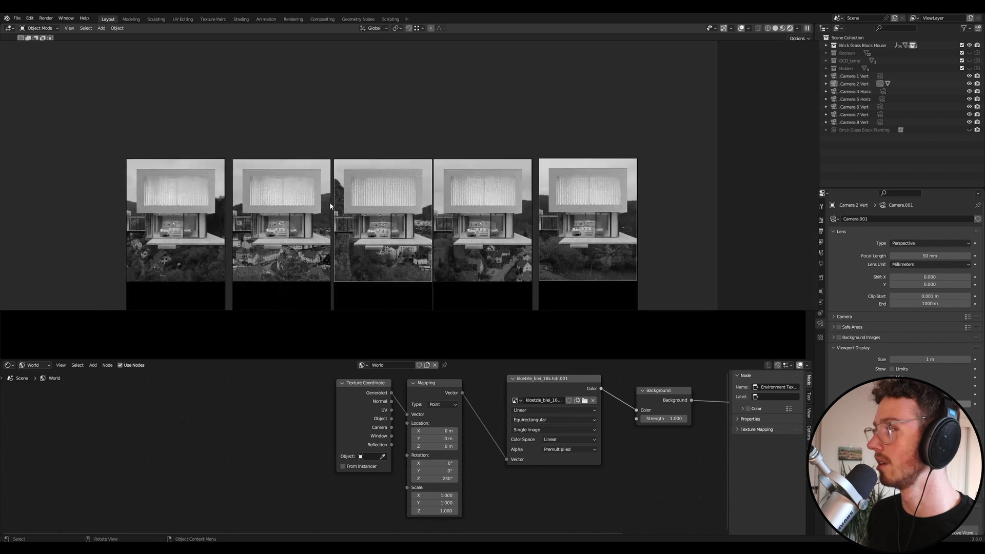
scroll(309, 188, "up", 1)
middle_click_drag(521, 175, 540, 178)
scroll(515, 187, "down", 6)
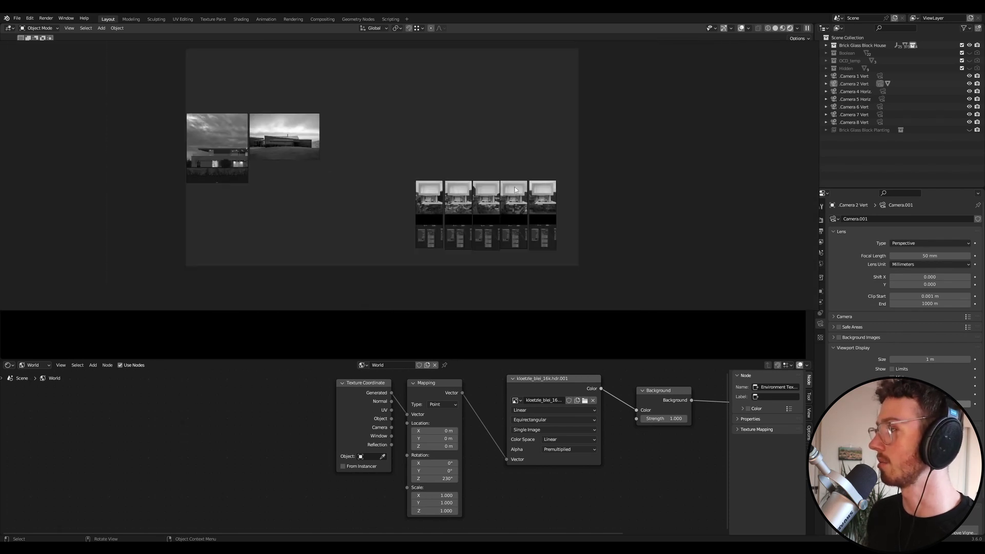
scroll(514, 180, "up", 2)
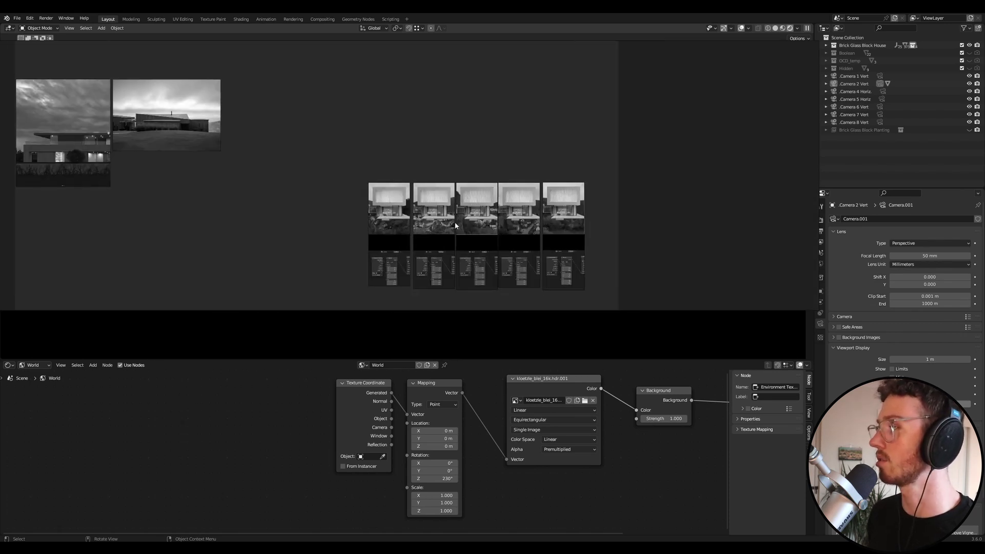
scroll(567, 220, "up", 5)
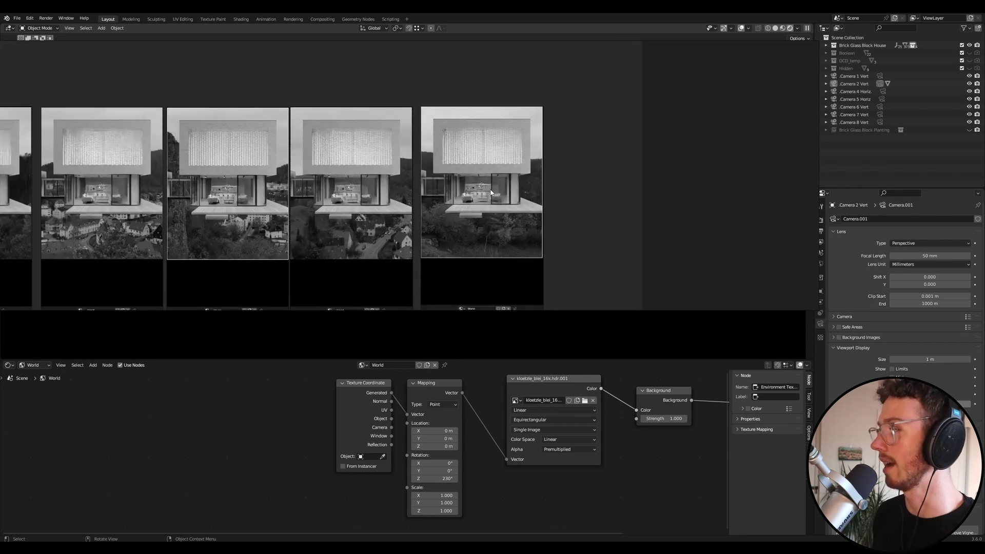
scroll(500, 201, "up", 1)
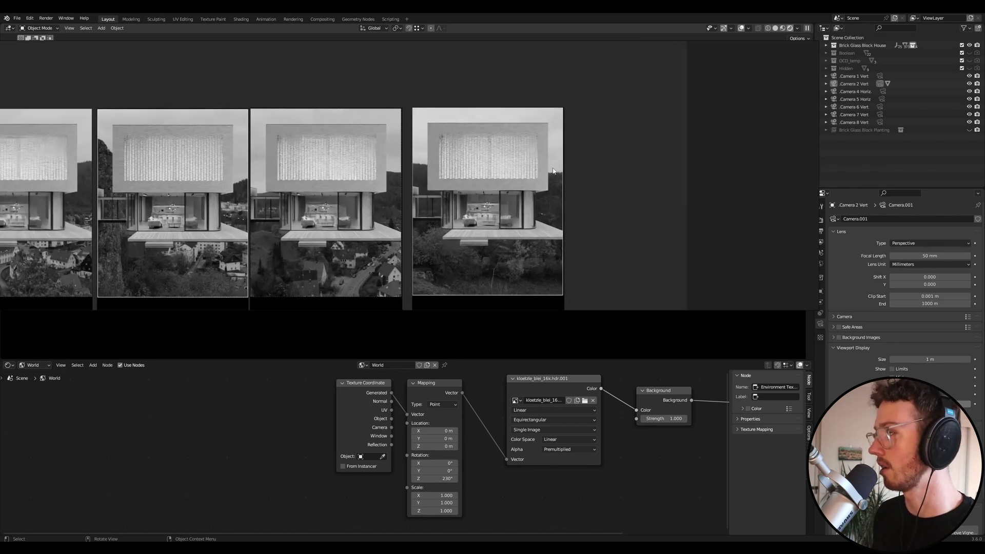
Step: Zoom in on the captured Mapping nodes, clear the reference board from the render and close the Color Management window
left_click(507, 155)
left_click(638, 182)
scroll(516, 265, "up", 1)
middle_click_drag(515, 266, 480, 82)
scroll(480, 81, "down", 1)
scroll(478, 273, "up", 4)
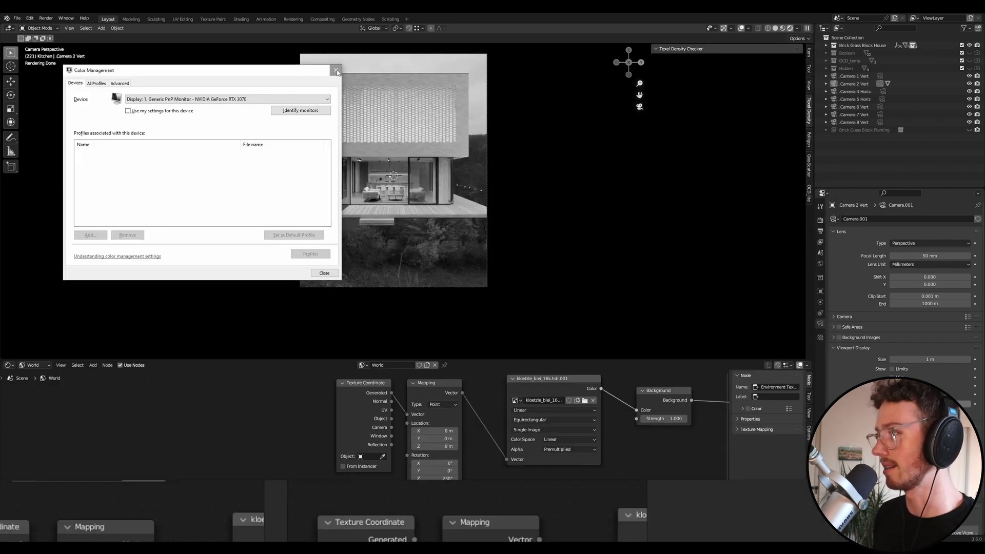
left_click(336, 70)
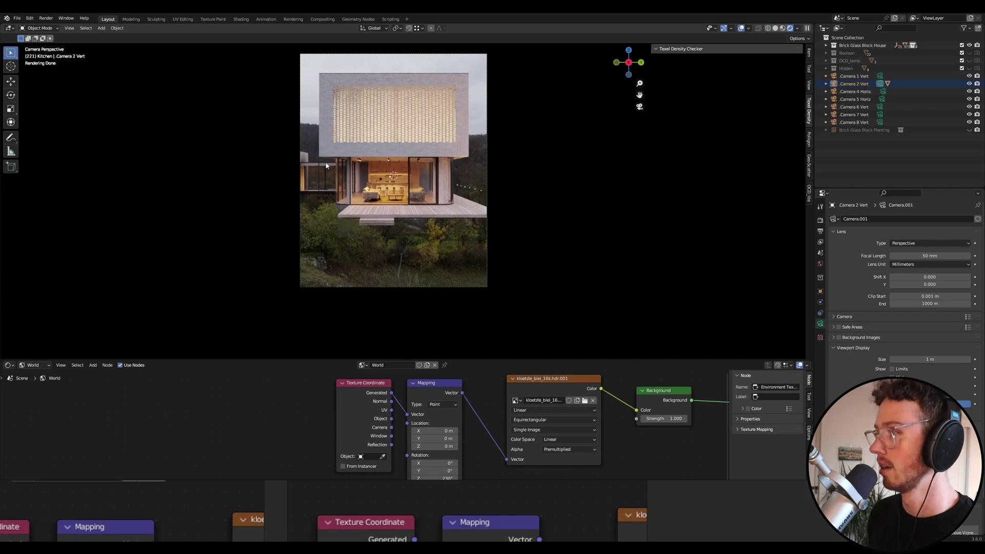